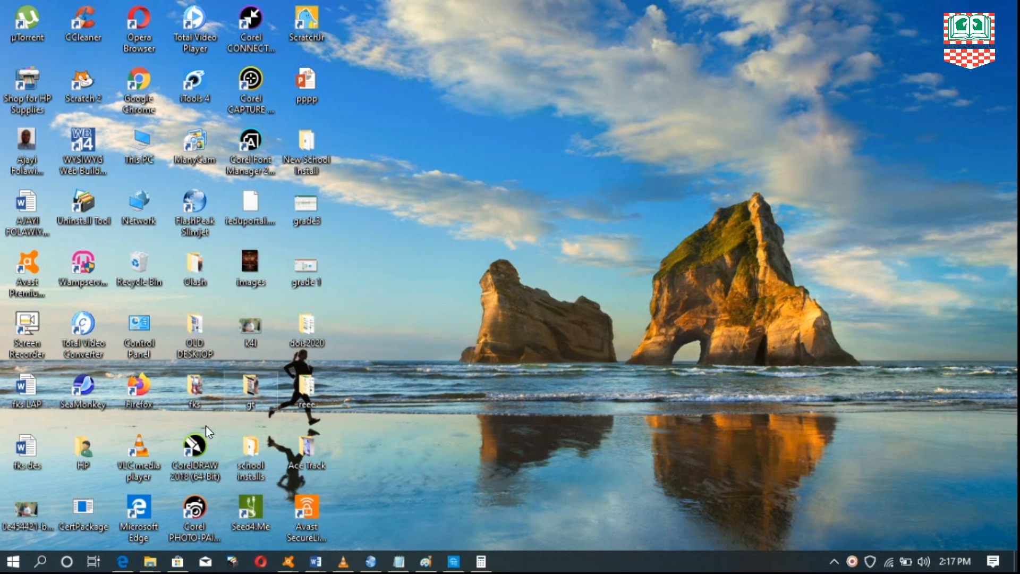
Launch Excel 2016 by searching 'Ex' from the Start menu
{"action": "left_click", "coordinate": [13, 562]}
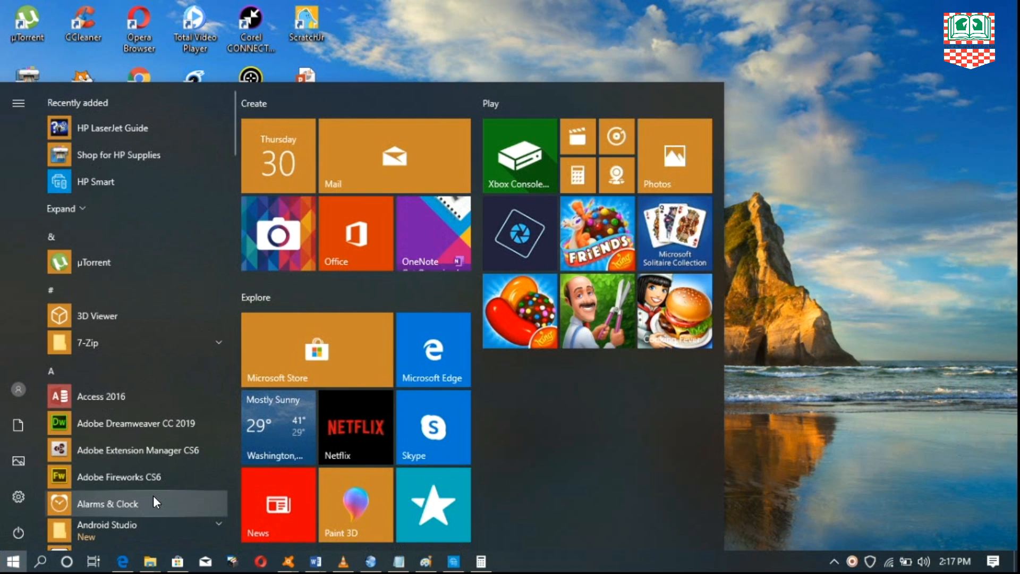
{"action": "type", "text": "Ex"}
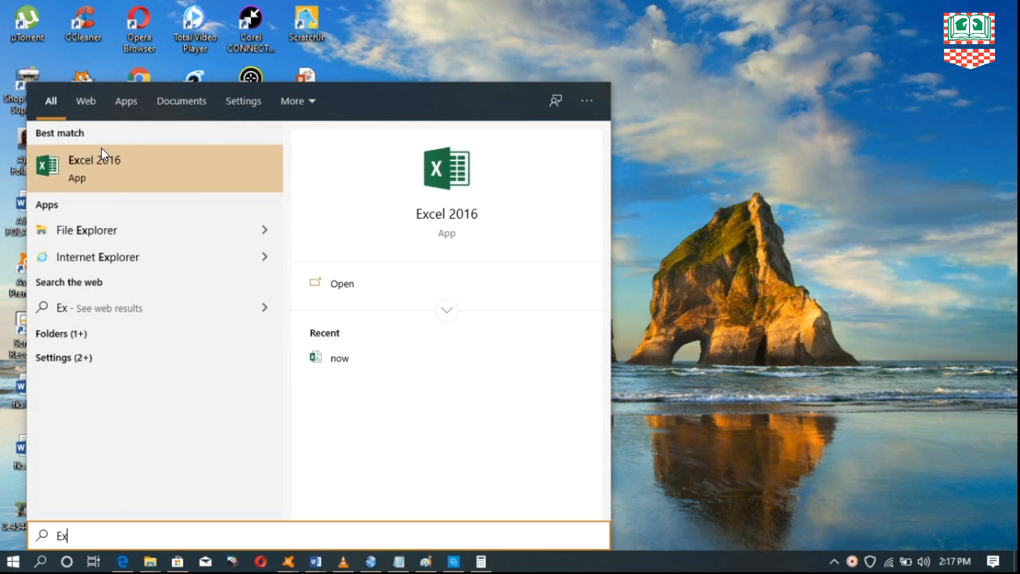
{"action": "left_click", "coordinate": [120, 172]}
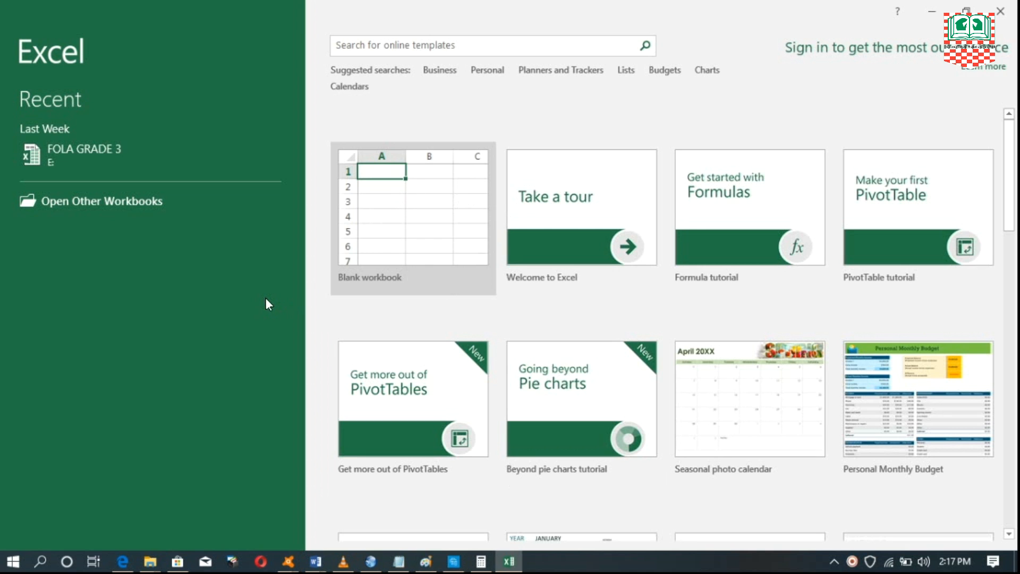
Create a blank workbook and select cells A1 through J1 for the title
{"action": "left_click", "coordinate": [391, 245]}
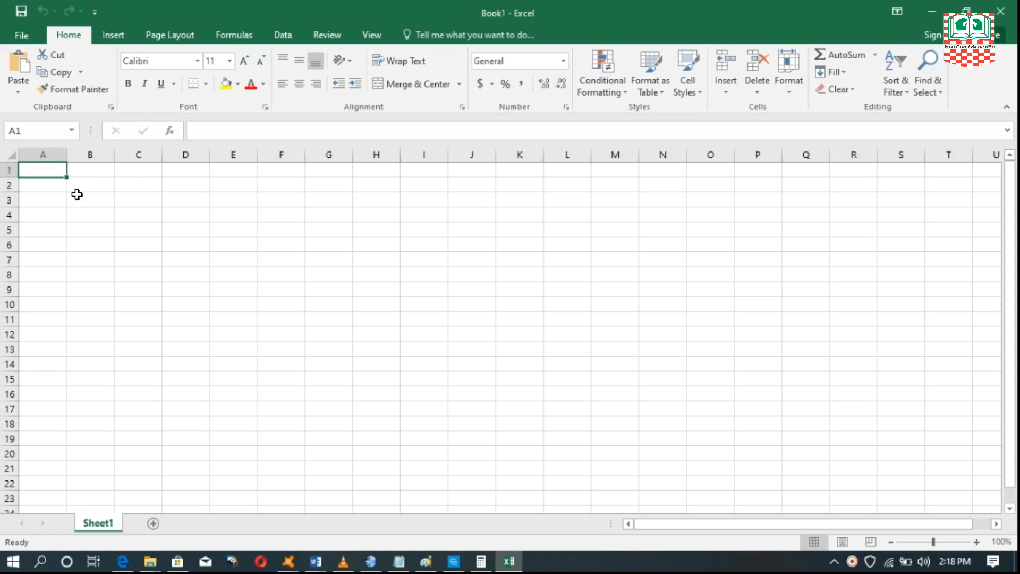
{"action": "left_click_drag", "start_coordinate": [47, 169], "coordinate": [477, 176]}
{"action": "left_click", "coordinate": [212, 203]}
{"action": "left_click", "coordinate": [156, 247]}
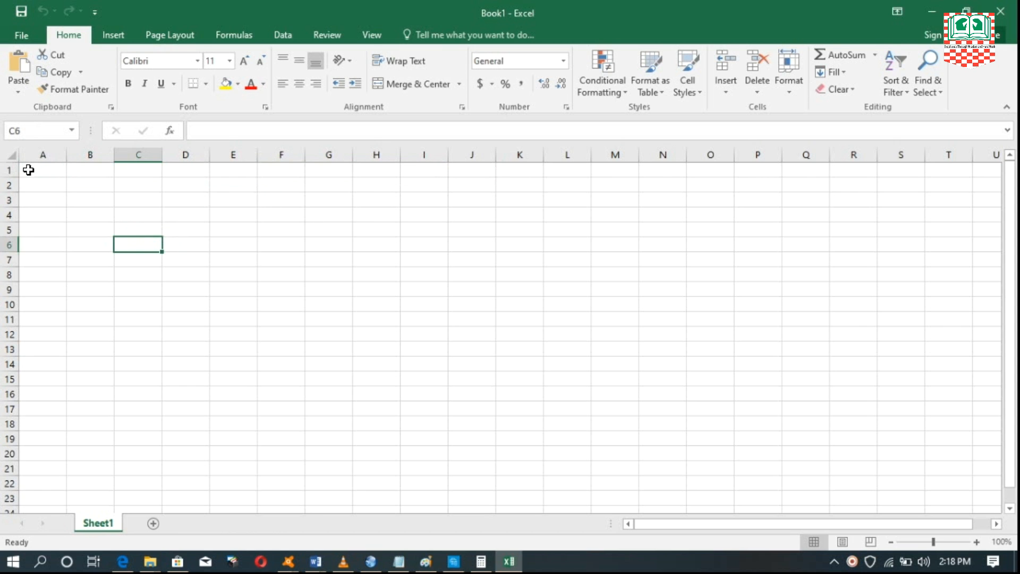
{"action": "left_click", "coordinate": [45, 170]}
{"action": "left_click", "coordinate": [7, 172]}
{"action": "left_click", "coordinate": [80, 209]}
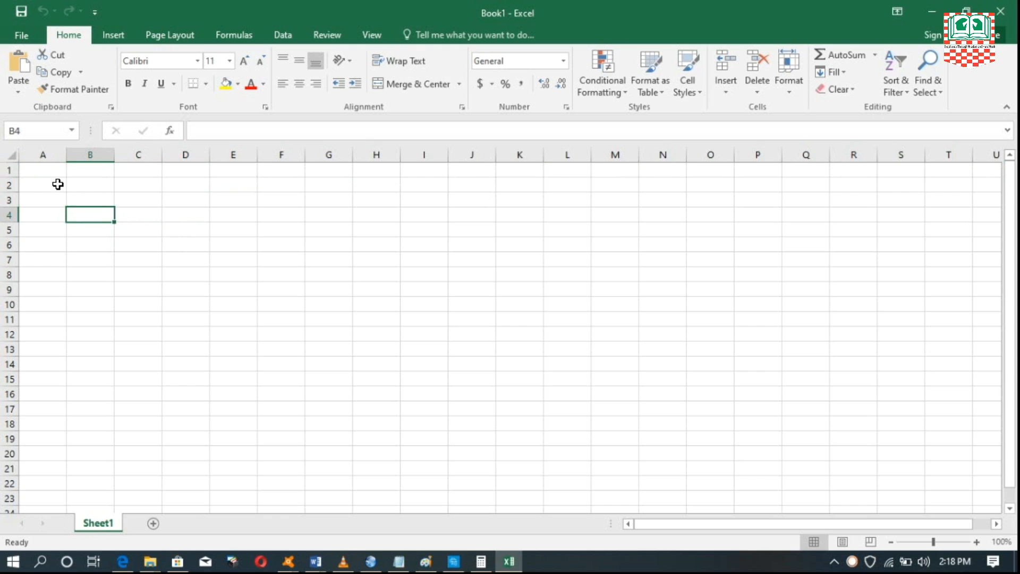
{"action": "left_click_drag", "start_coordinate": [43, 169], "coordinate": [480, 169]}
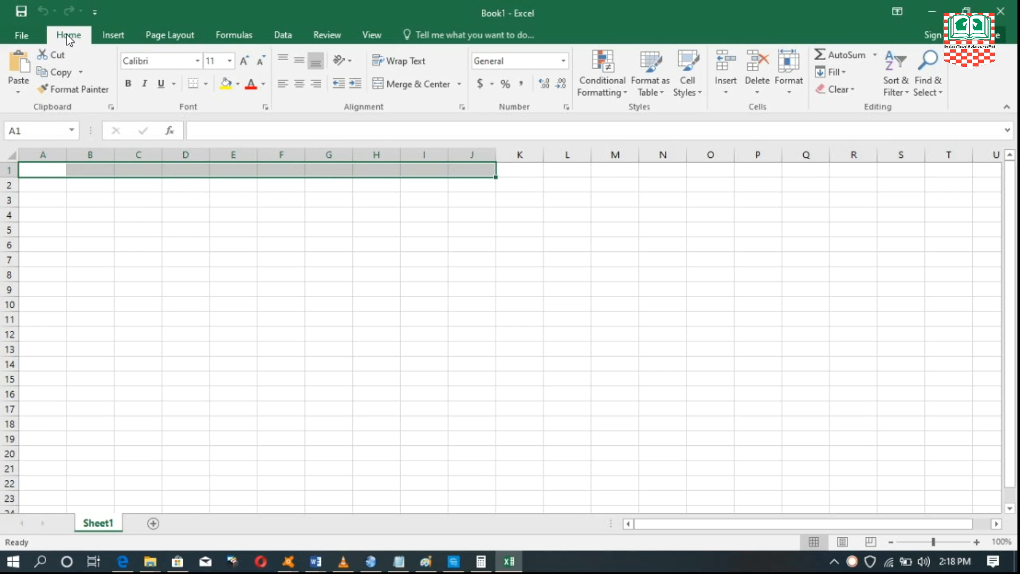
Merge and center A1:J1 and enter the title 'Score Sheet' in it
{"action": "left_click", "coordinate": [419, 85]}
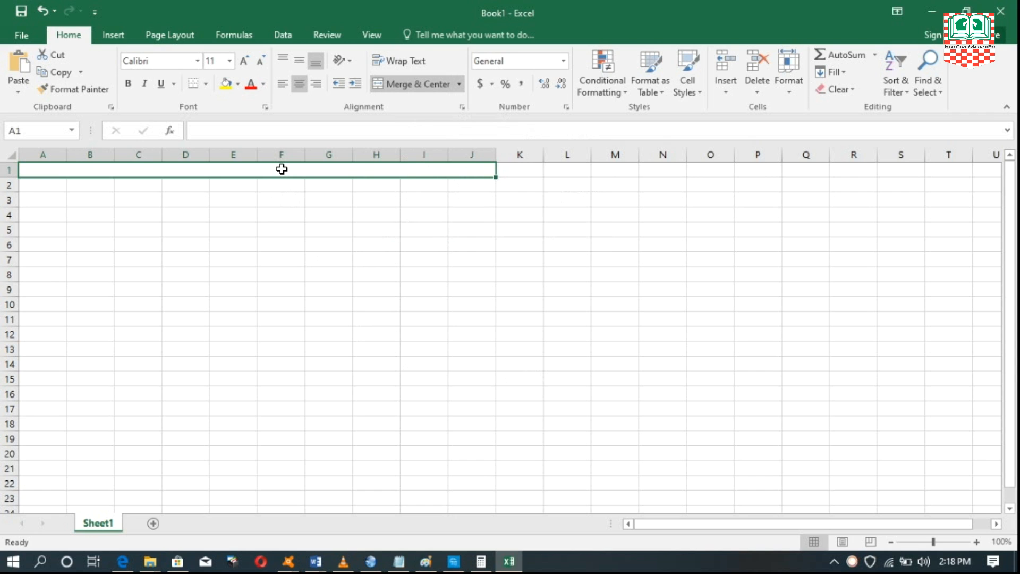
{"action": "left_click", "coordinate": [341, 253]}
{"action": "left_click", "coordinate": [271, 190]}
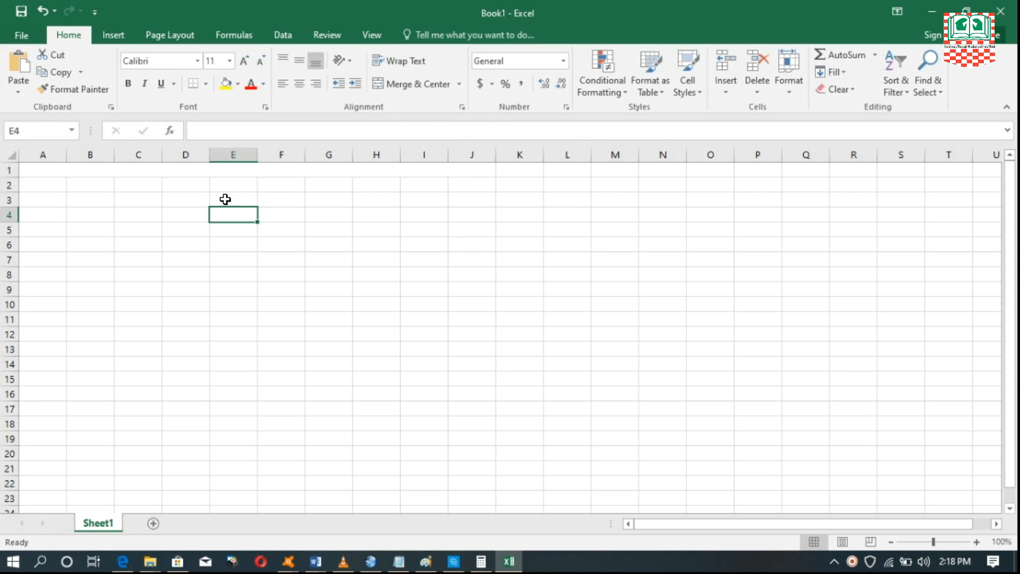
{"action": "left_click", "coordinate": [256, 171]}
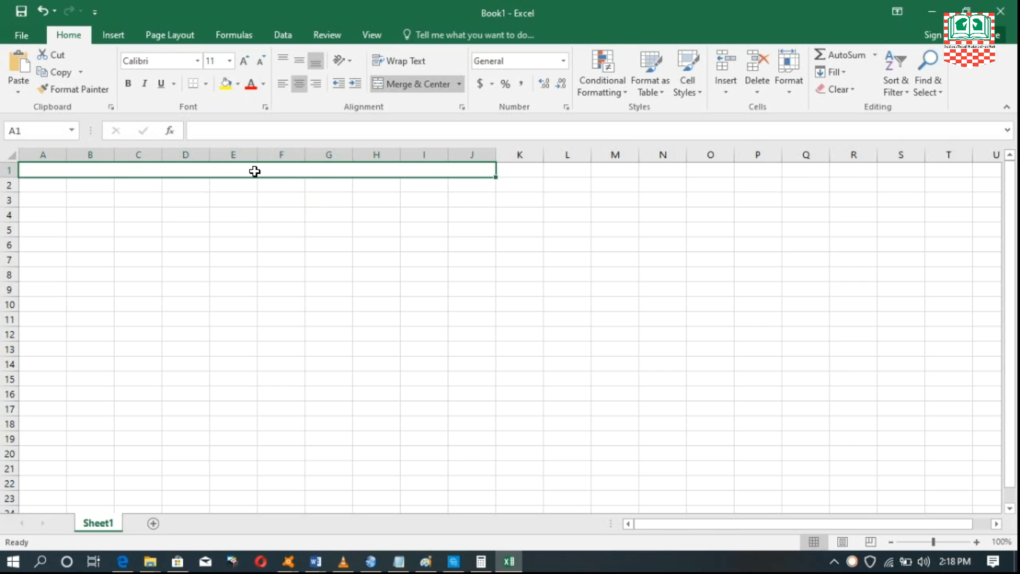
{"action": "type", "text": "Score Sheet"}
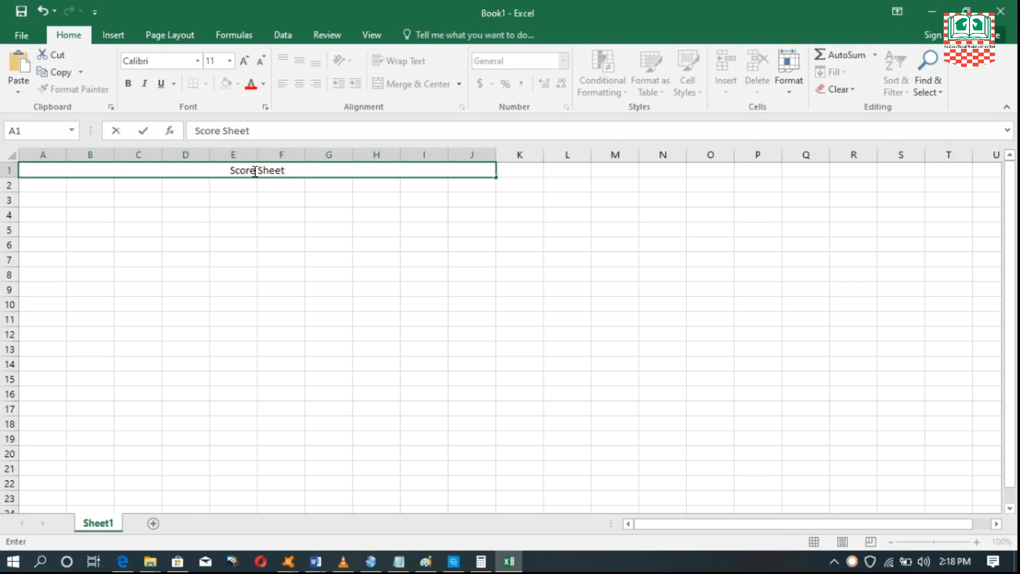
{"action": "left_click", "coordinate": [41, 182]}
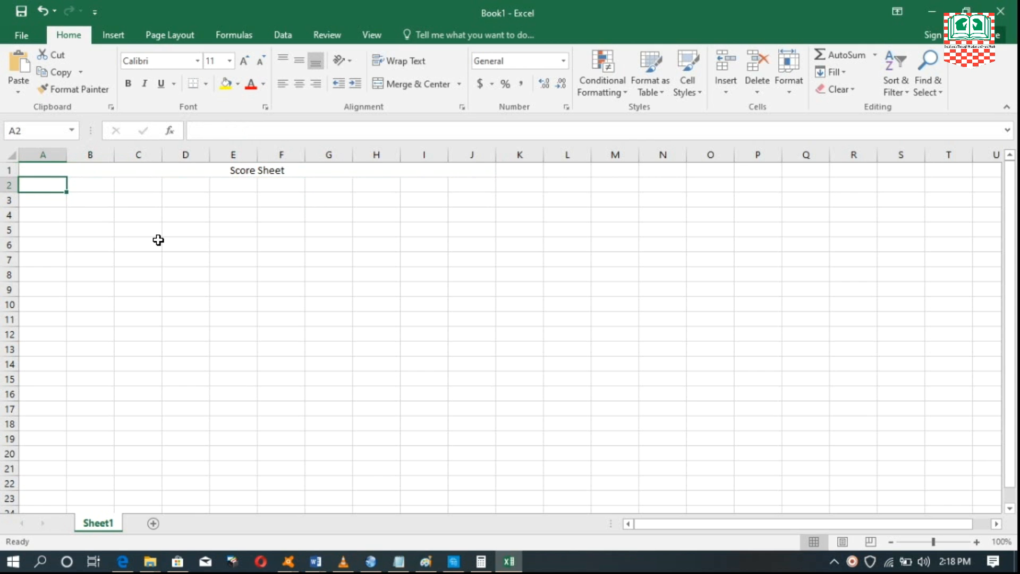
Enter the headings S/N, Name and Gender in A2, B2 and C2
{"action": "type", "text": "S/"}
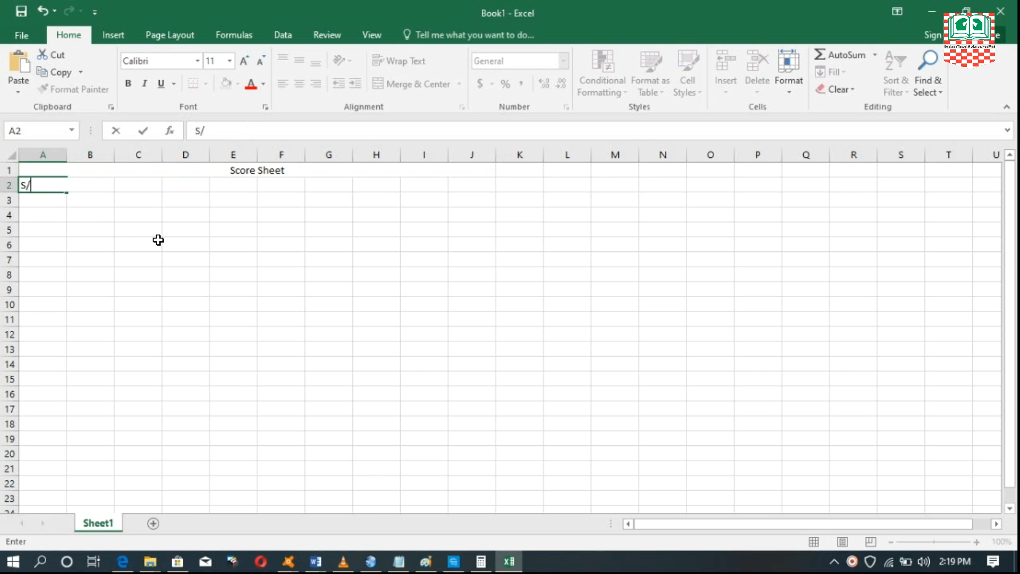
{"action": "type", "text": "N"}
{"action": "left_click", "coordinate": [127, 182]}
{"action": "left_click", "coordinate": [102, 184]}
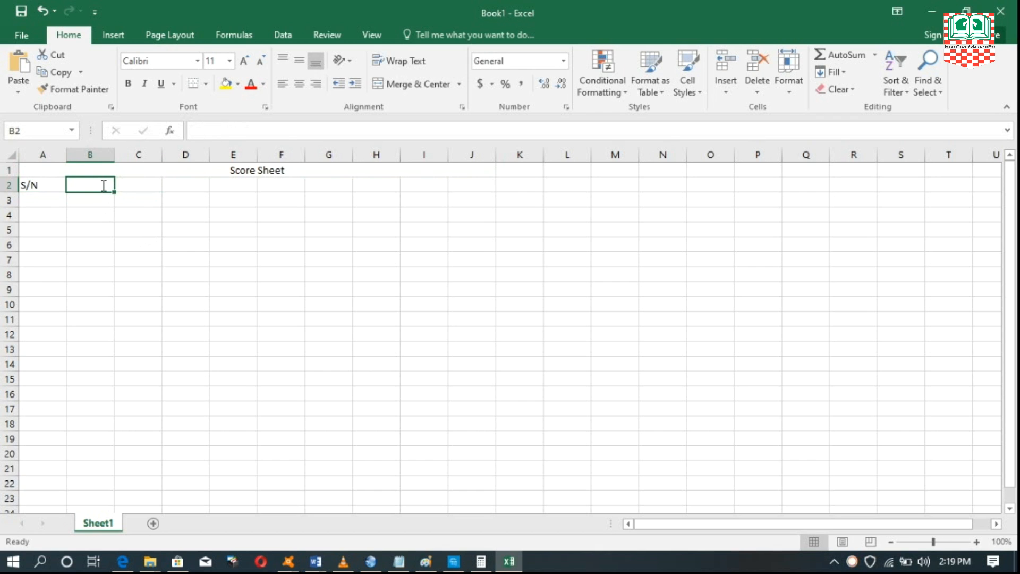
{"action": "type", "text": "Name"}
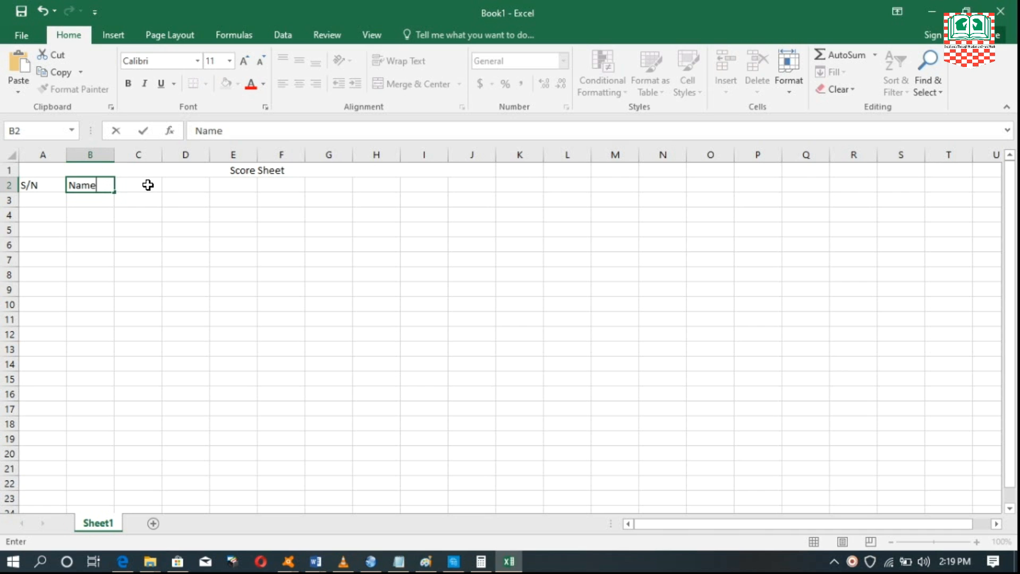
{"action": "left_click", "coordinate": [147, 184]}
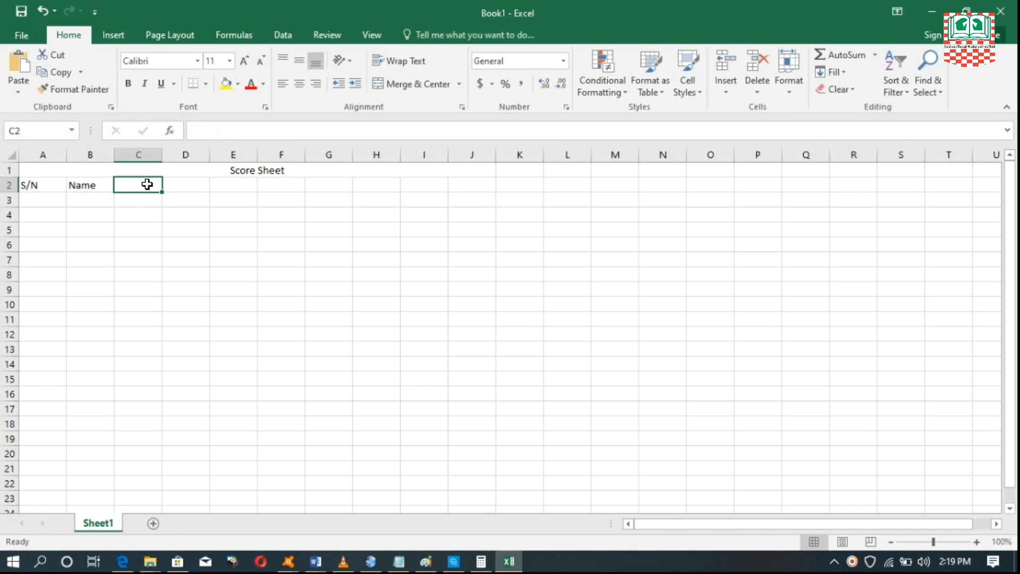
{"action": "type", "text": "Gender"}
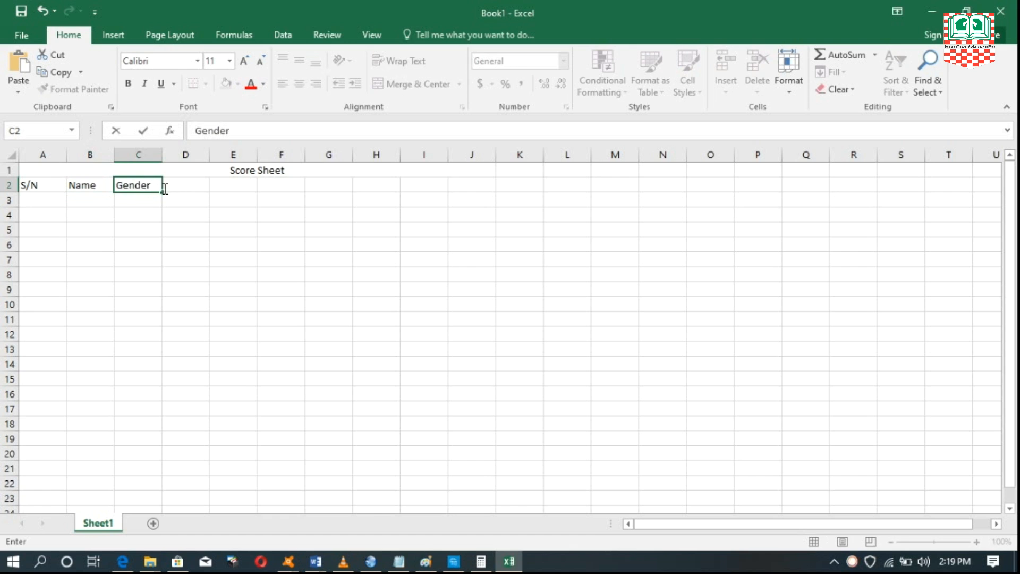
{"action": "key", "text": "BackSpace"}
{"action": "key", "text": "BackSpace"}
{"action": "key", "text": "BackSpace"}
{"action": "key", "text": "BackSpace"}
{"action": "key", "text": "BackSpace"}
{"action": "key", "text": "BackSpace"}
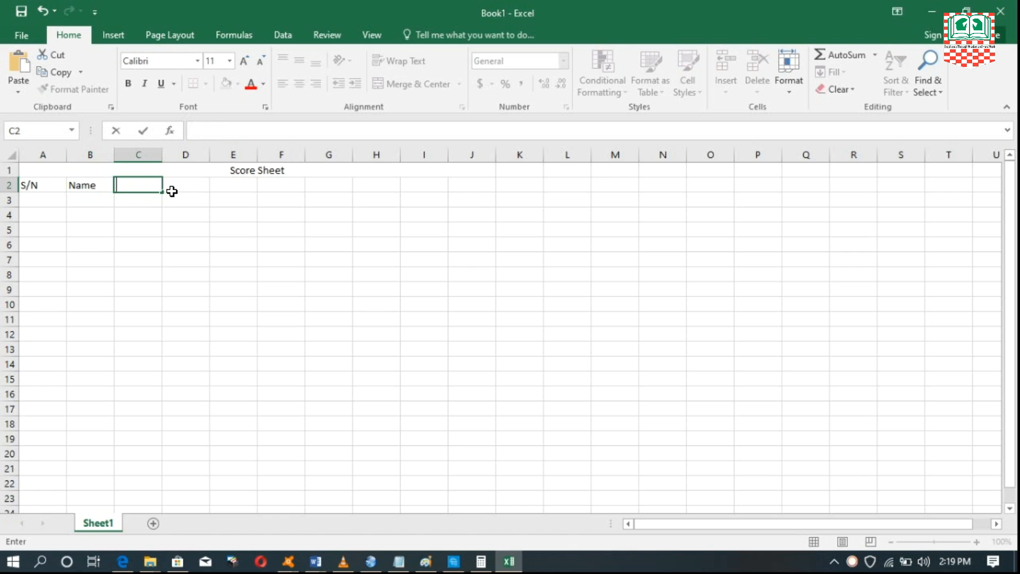
{"action": "type", "text": "Gender"}
{"action": "left_click", "coordinate": [200, 183]}
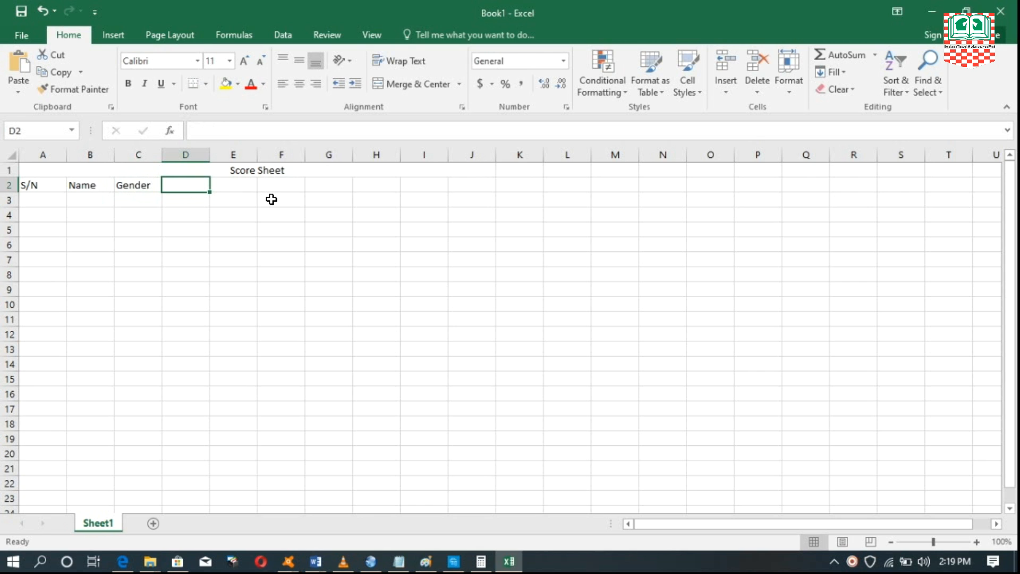
Enter Maths, English and ICT in D2:F2, then Total in H2 and Remark in I2
{"action": "type", "text": "Math"}
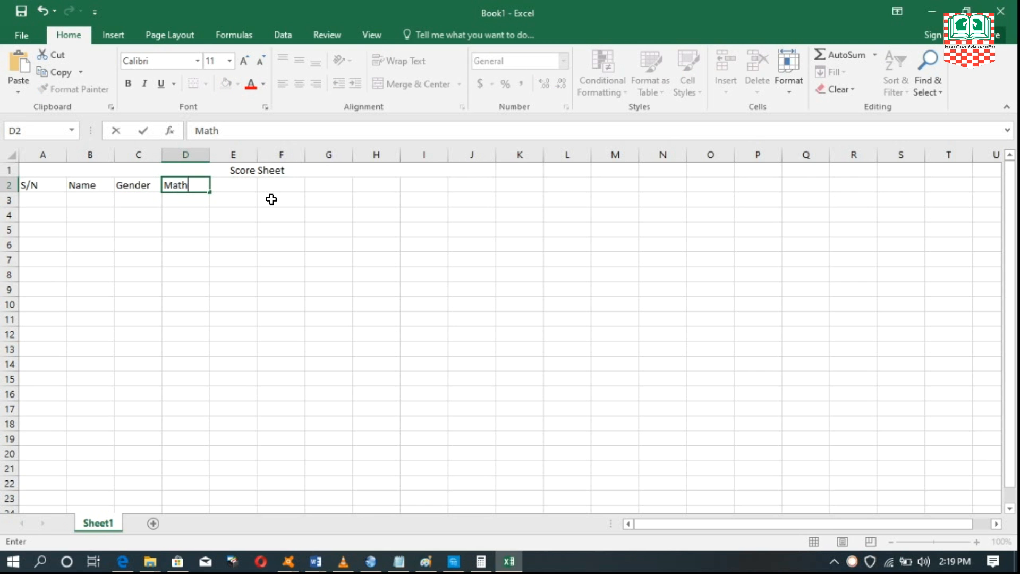
{"action": "type", "text": "s"}
{"action": "left_click", "coordinate": [238, 183]}
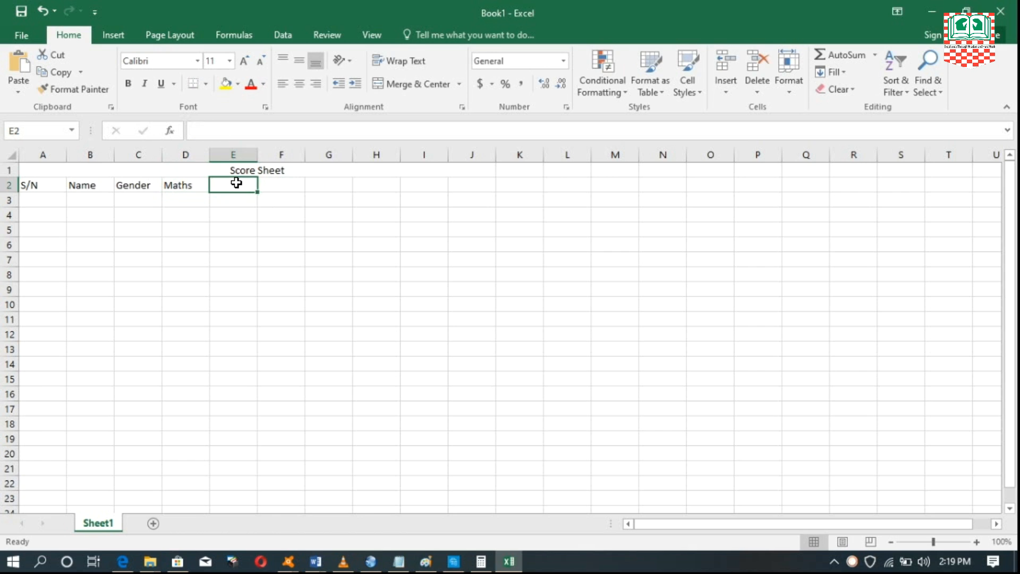
{"action": "type", "text": "English"}
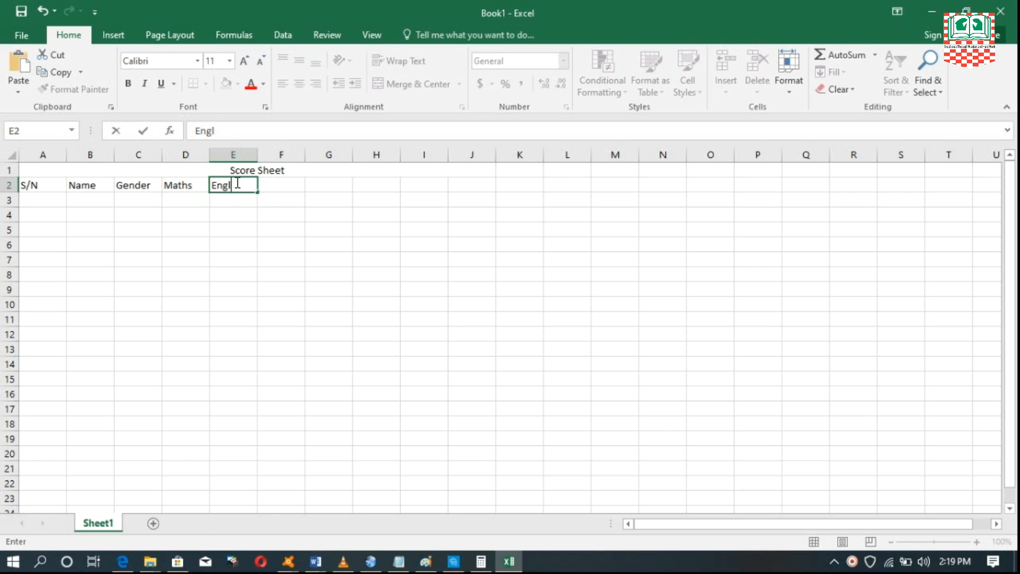
{"action": "left_click", "coordinate": [273, 185]}
{"action": "type", "text": "ICT"}
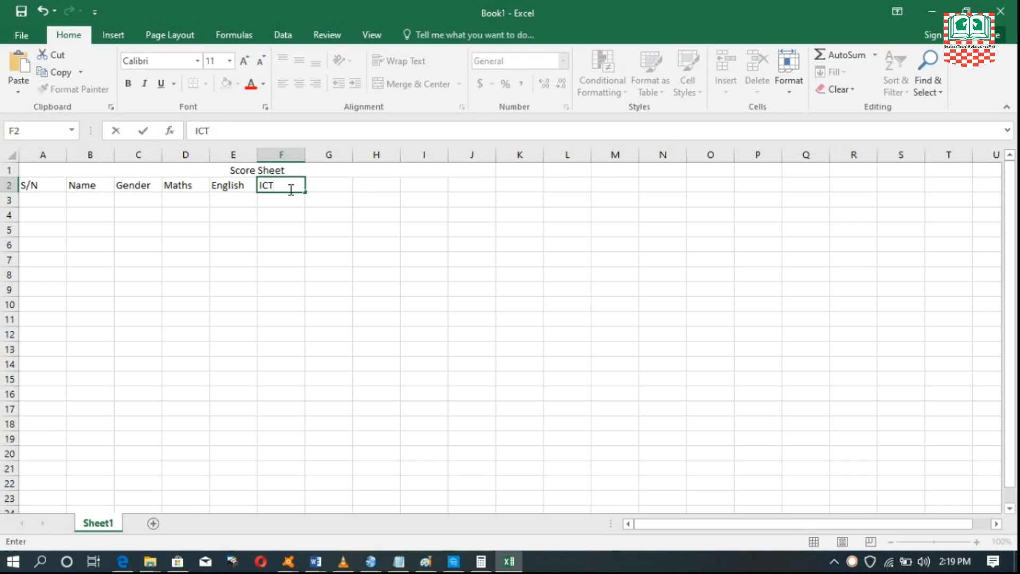
{"action": "left_click", "coordinate": [382, 184]}
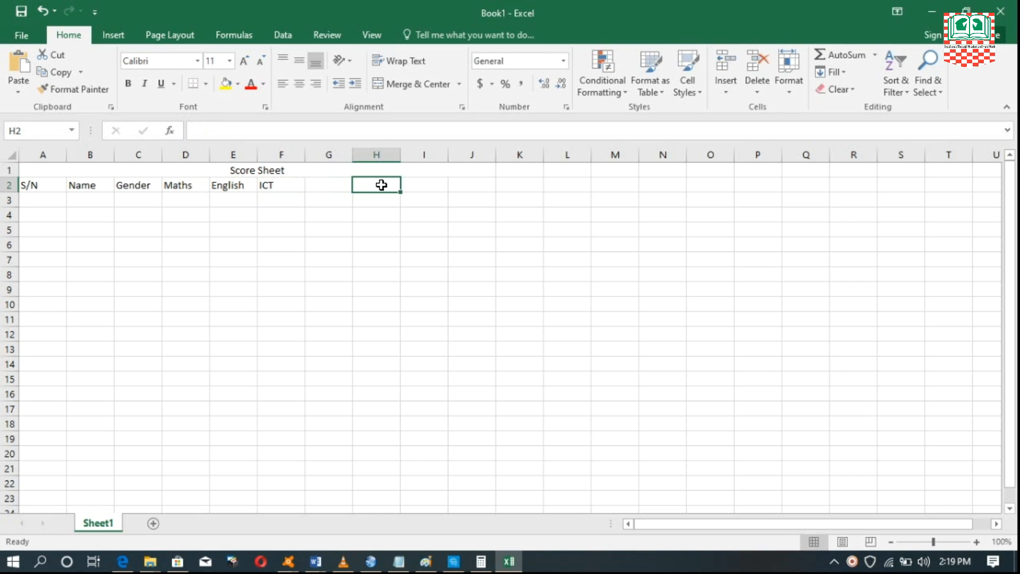
{"action": "type", "text": "Total"}
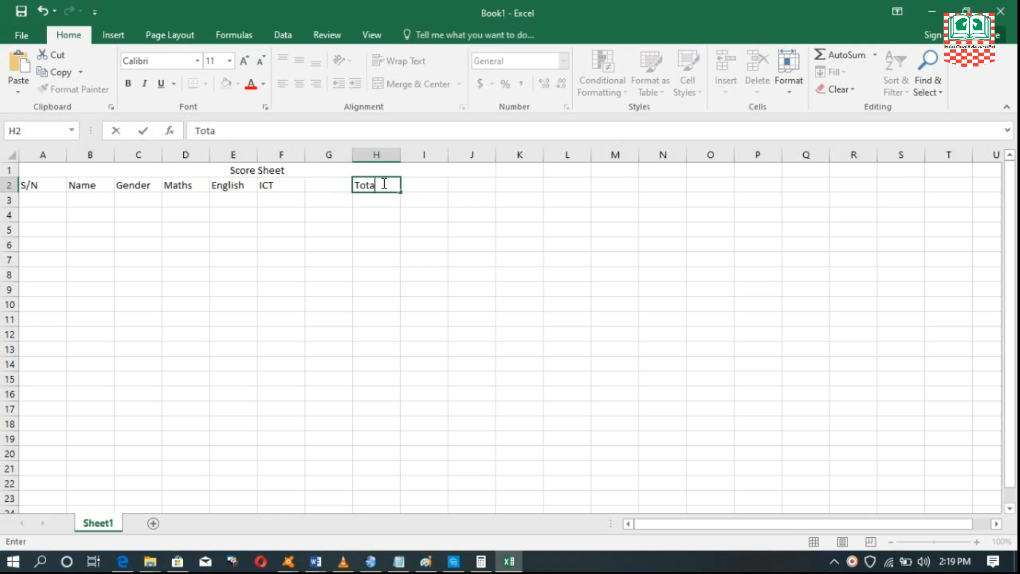
{"action": "left_click", "coordinate": [418, 185]}
{"action": "type", "text": "Re"}
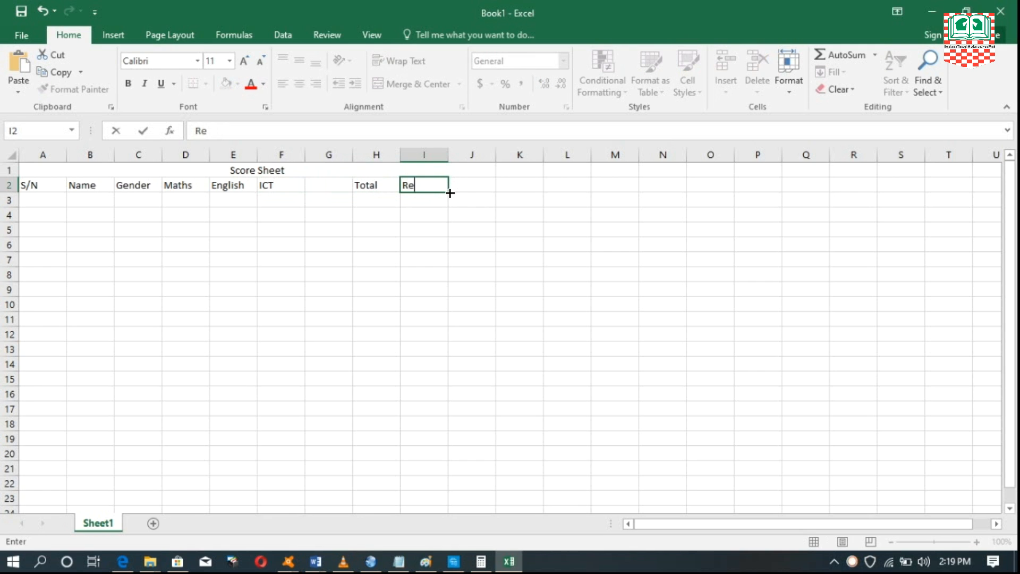
{"action": "type", "text": "mark"}
{"action": "left_click", "coordinate": [375, 185]}
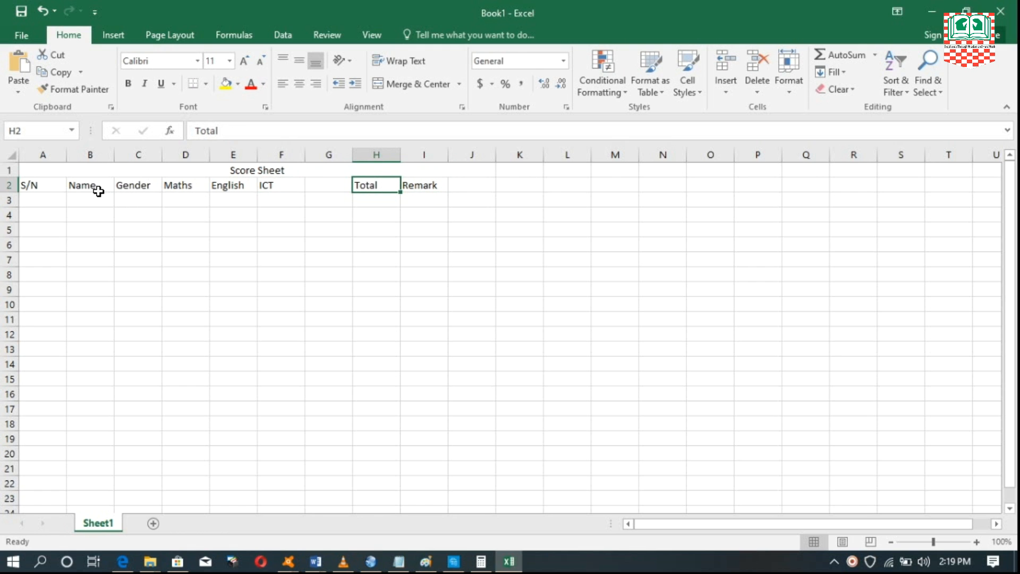
Review the header cells and select the merged Score Sheet title
{"action": "left_click", "coordinate": [378, 202]}
{"action": "left_click", "coordinate": [407, 200]}
{"action": "left_click", "coordinate": [374, 200]}
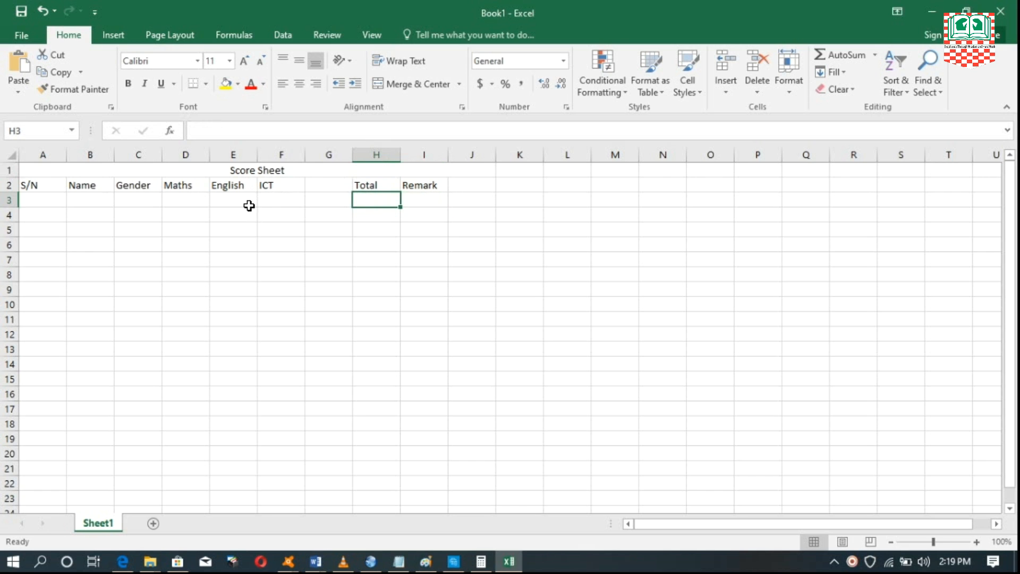
{"action": "left_click", "coordinate": [232, 185]}
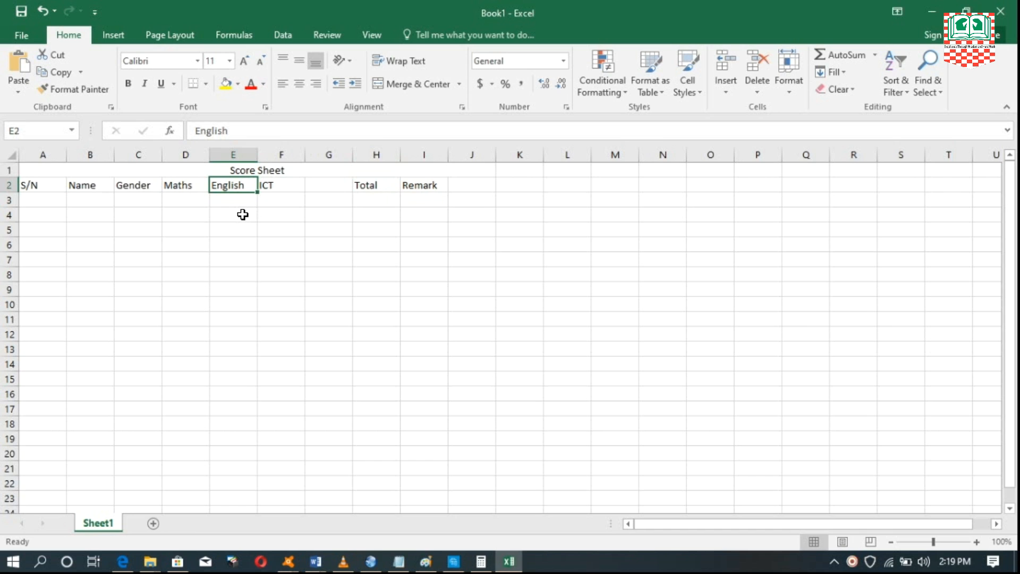
{"action": "left_click", "coordinate": [281, 187]}
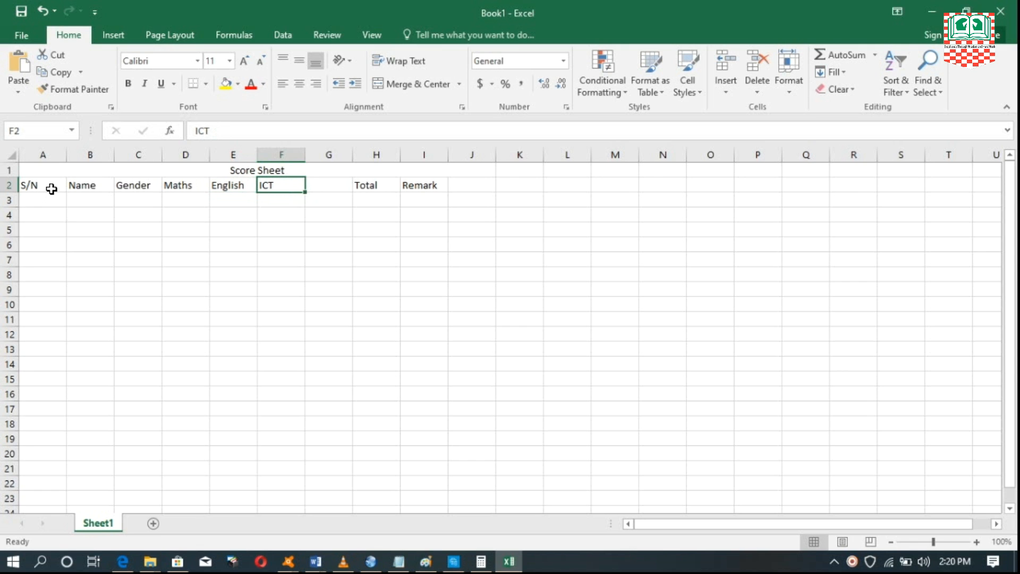
{"action": "left_click", "coordinate": [50, 186]}
{"action": "left_click", "coordinate": [134, 173]}
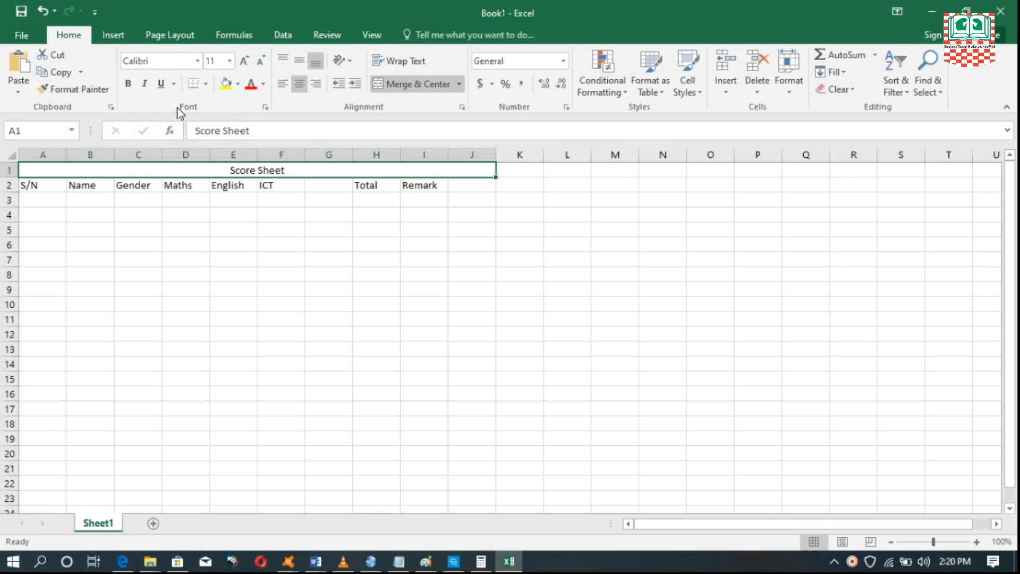
Make the Score Sheet title bold and set its font size to 36
{"action": "left_click", "coordinate": [128, 84]}
{"action": "left_click", "coordinate": [242, 61]}
{"action": "left_click", "coordinate": [242, 61]}
{"action": "left_click", "coordinate": [243, 60]}
{"action": "left_click", "coordinate": [243, 60]}
{"action": "left_click", "coordinate": [243, 59]}
{"action": "left_click", "coordinate": [244, 60]}
{"action": "left_click", "coordinate": [244, 59]}
{"action": "left_click", "coordinate": [243, 59]}
{"action": "left_click", "coordinate": [244, 59]}
{"action": "left_click", "coordinate": [244, 59]}
{"action": "left_click", "coordinate": [244, 59]}
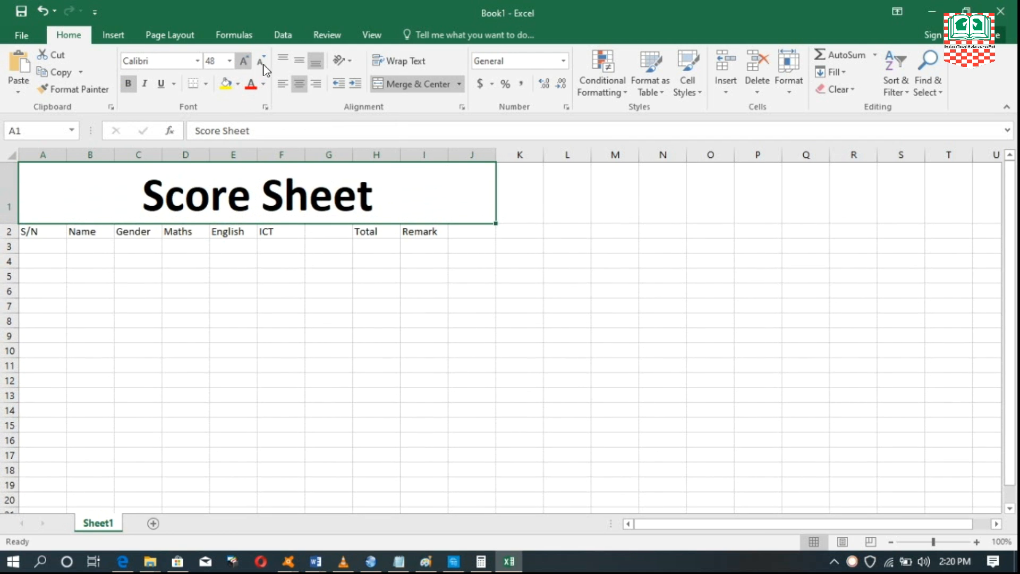
{"action": "left_click", "coordinate": [264, 62]}
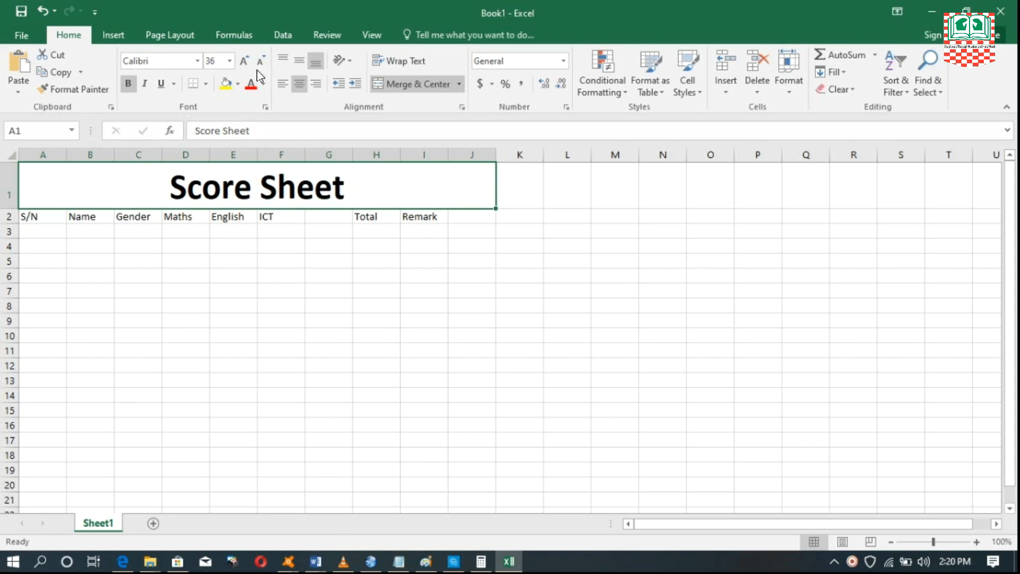
Check the row 2 headings and select cell A3 to begin the data
{"action": "left_click", "coordinate": [36, 215]}
{"action": "left_click", "coordinate": [92, 215]}
{"action": "left_click", "coordinate": [136, 216]}
{"action": "left_click", "coordinate": [193, 217]}
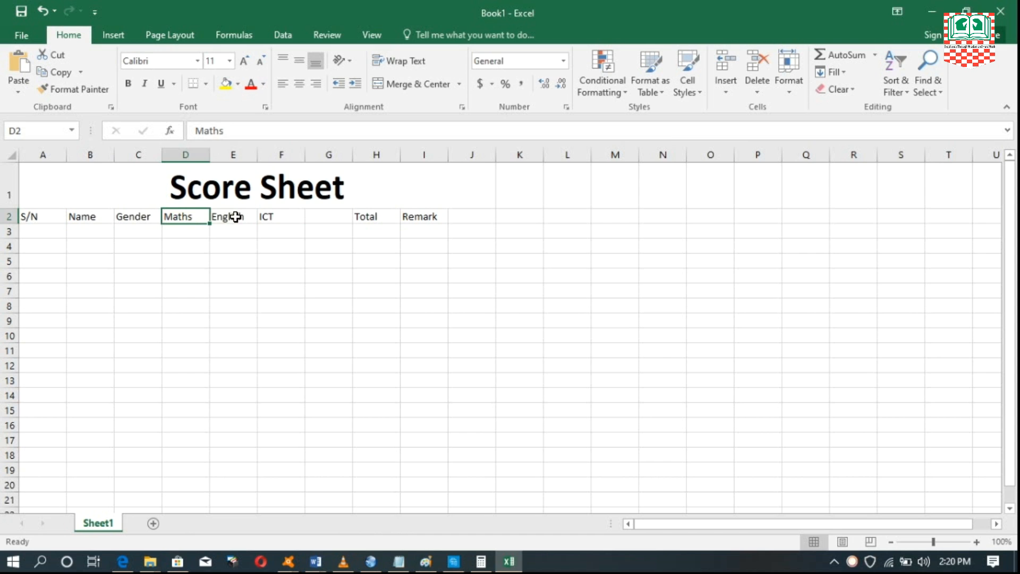
{"action": "left_click", "coordinate": [235, 216]}
{"action": "left_click", "coordinate": [266, 216]}
{"action": "left_click", "coordinate": [154, 248]}
{"action": "left_click", "coordinate": [132, 228]}
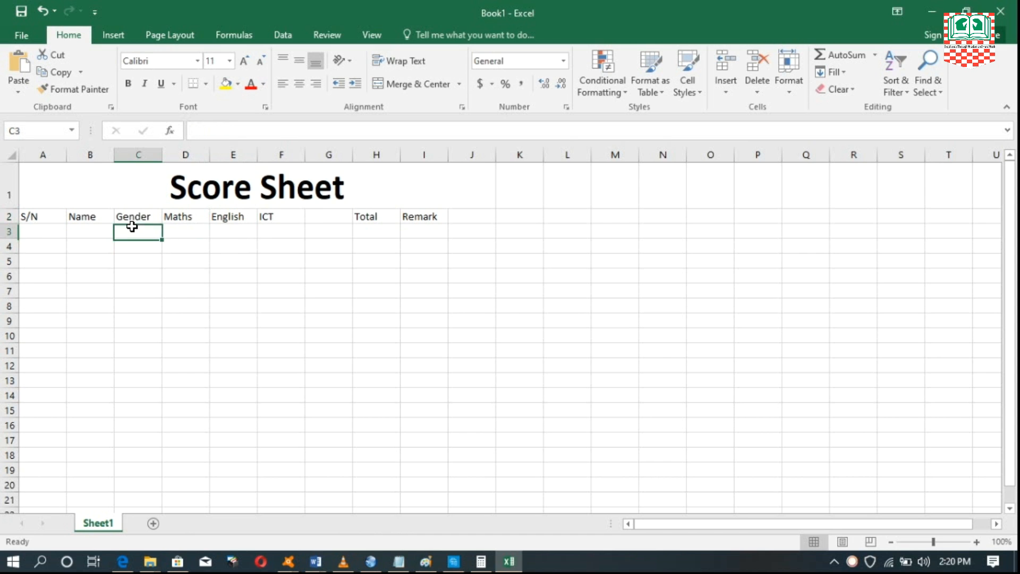
{"action": "left_click", "coordinate": [50, 230]}
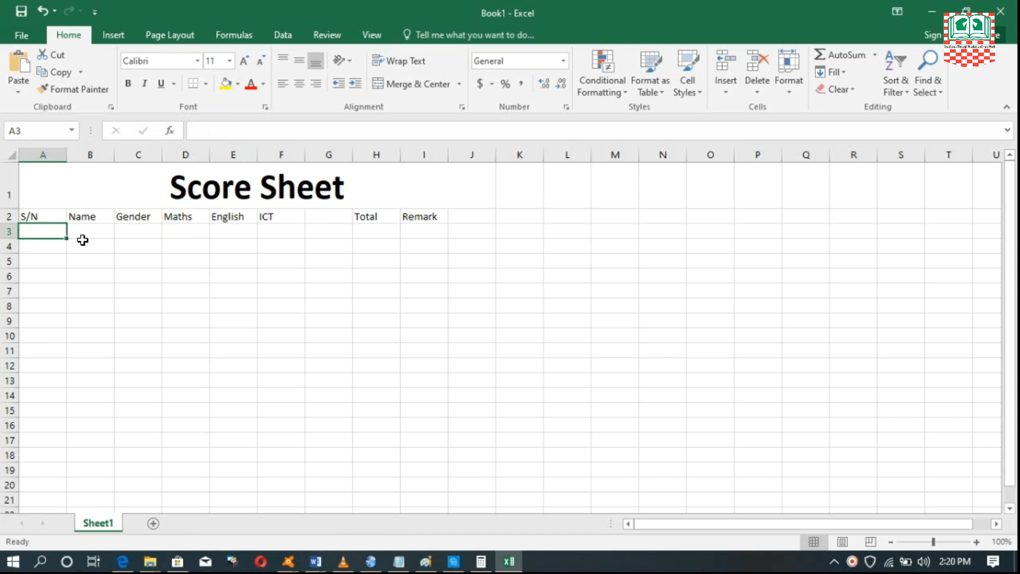
Enter serial number 1 in A3 and the first student's full name in B3
{"action": "type", "text": "1"}
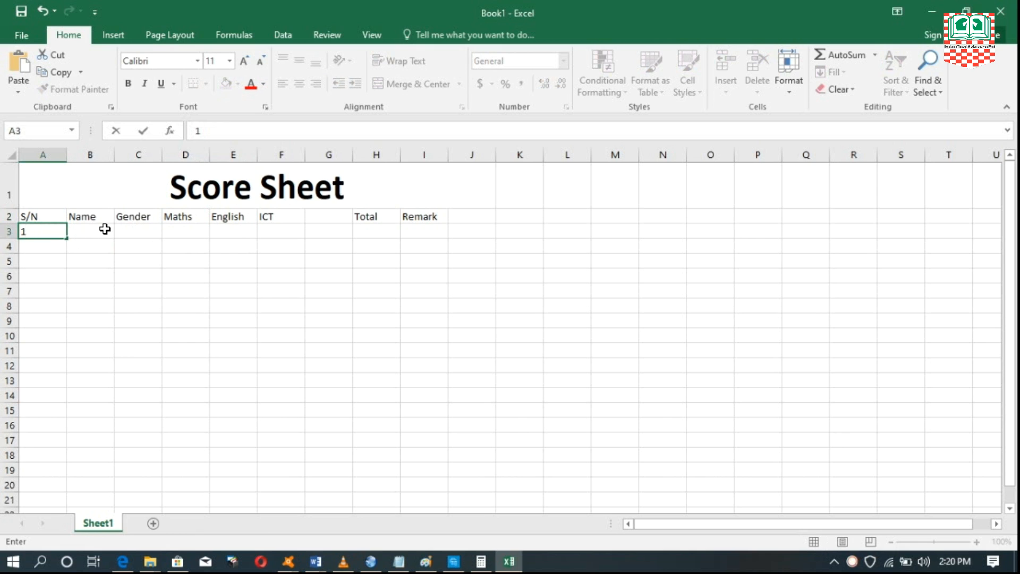
{"action": "left_click", "coordinate": [104, 229]}
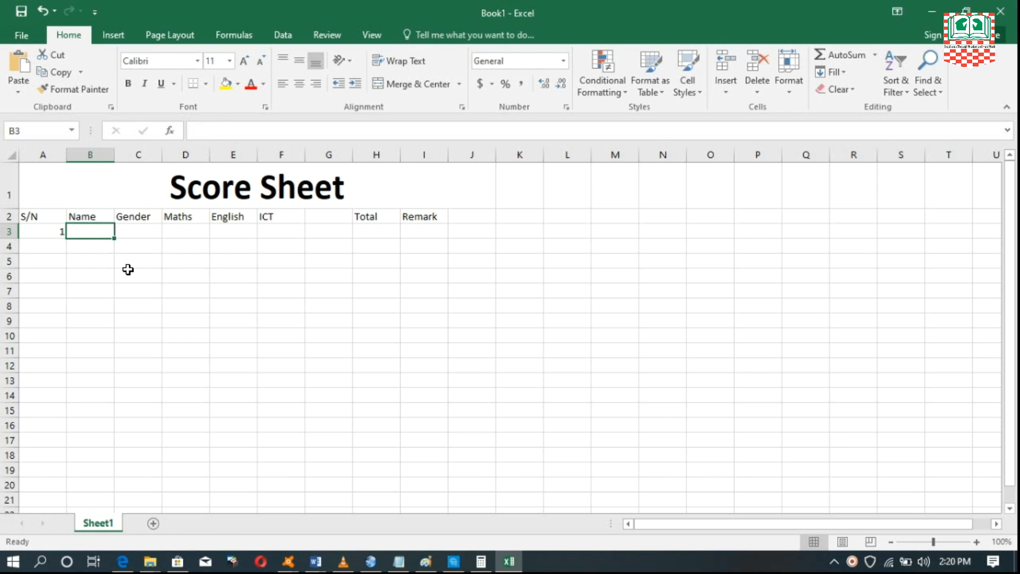
{"action": "type", "text": "Folawi"}
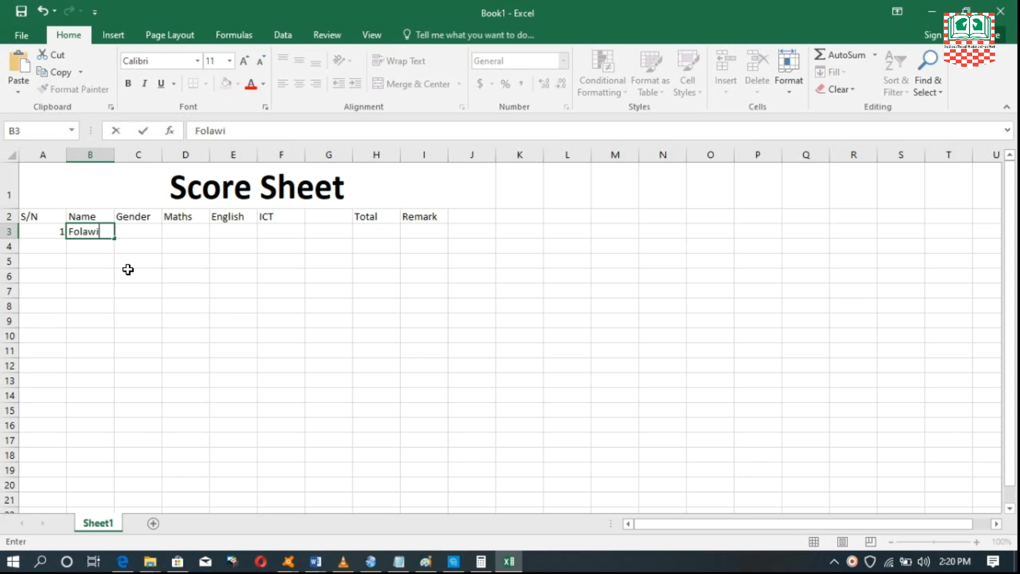
{"action": "type", "text": "yo Ajayi"}
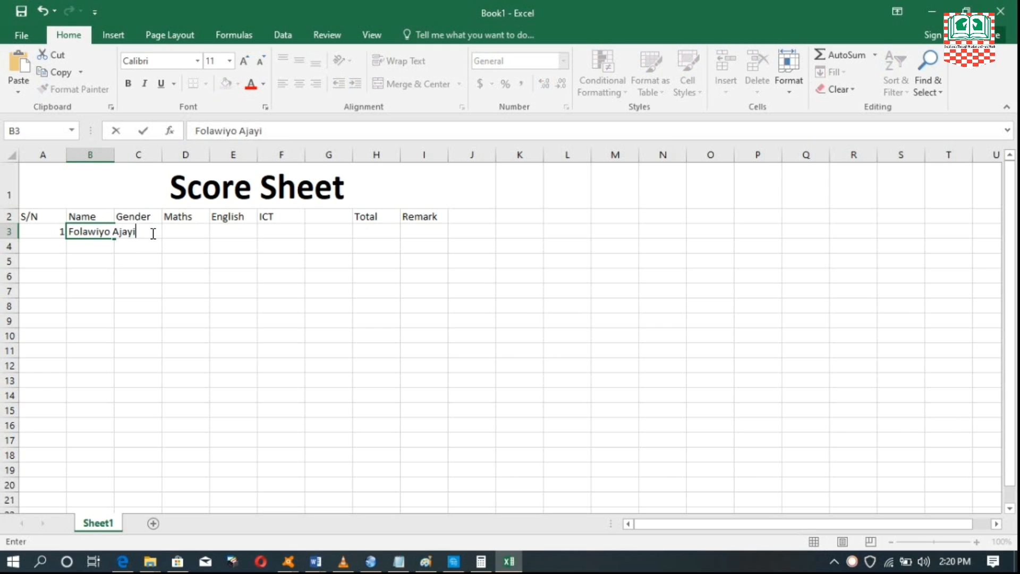
{"action": "key", "text": "Return"}
{"action": "left_click", "coordinate": [91, 231]}
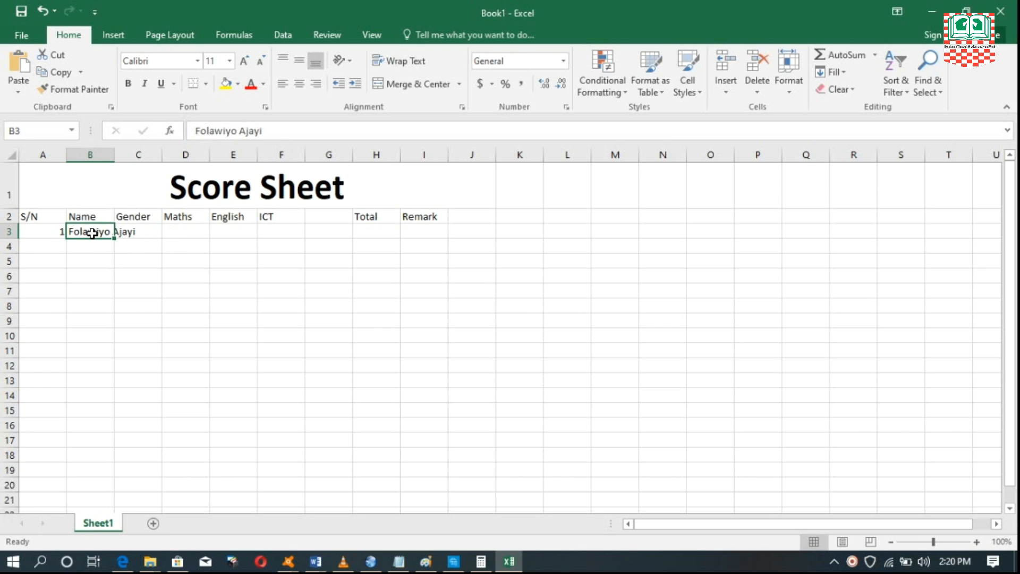
{"action": "left_click", "coordinate": [134, 232]}
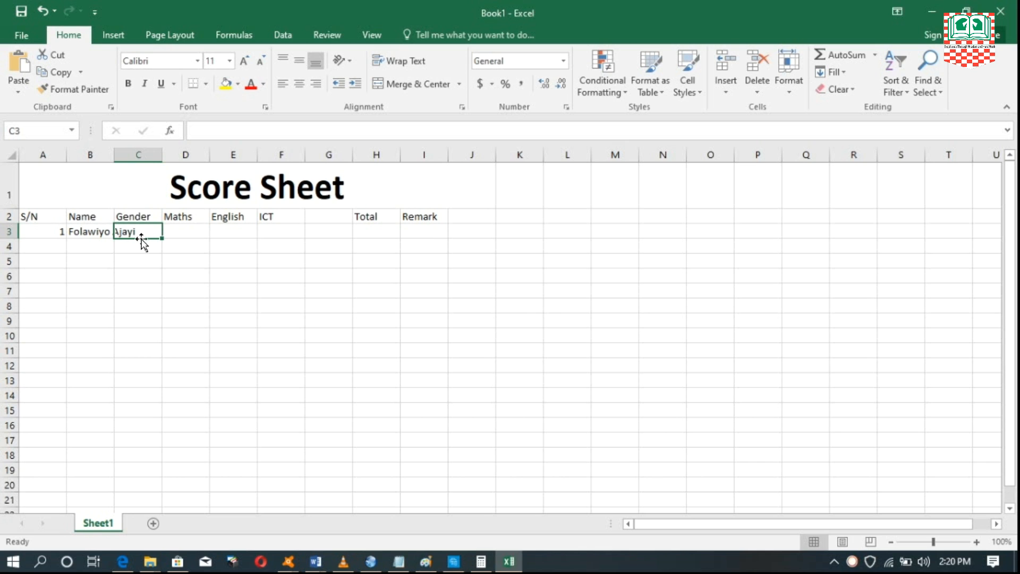
{"action": "left_click", "coordinate": [100, 232]}
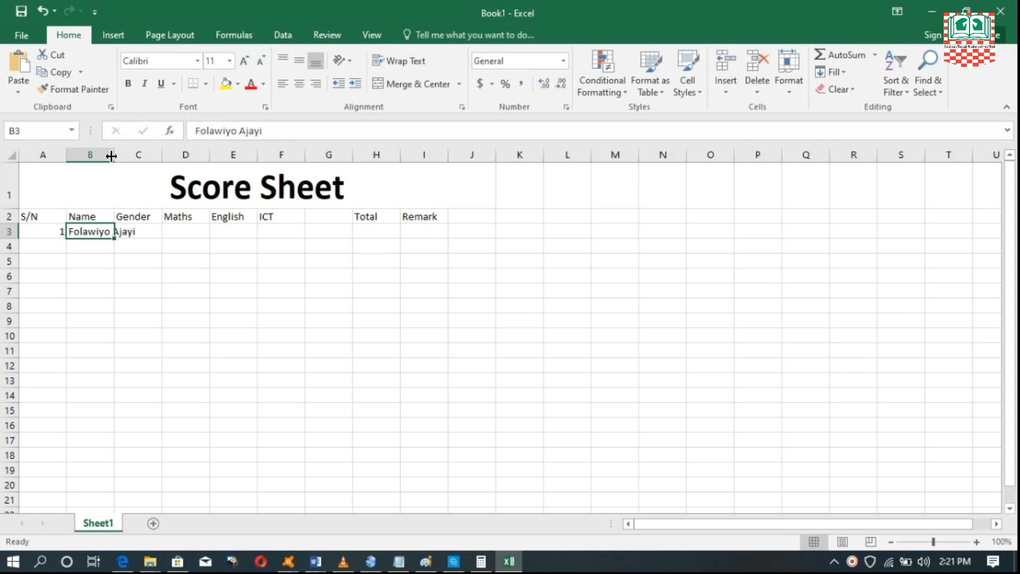
Widen column B so the student's full name in B3 fits
{"action": "left_click_drag", "start_coordinate": [114, 153], "coordinate": [178, 155]}
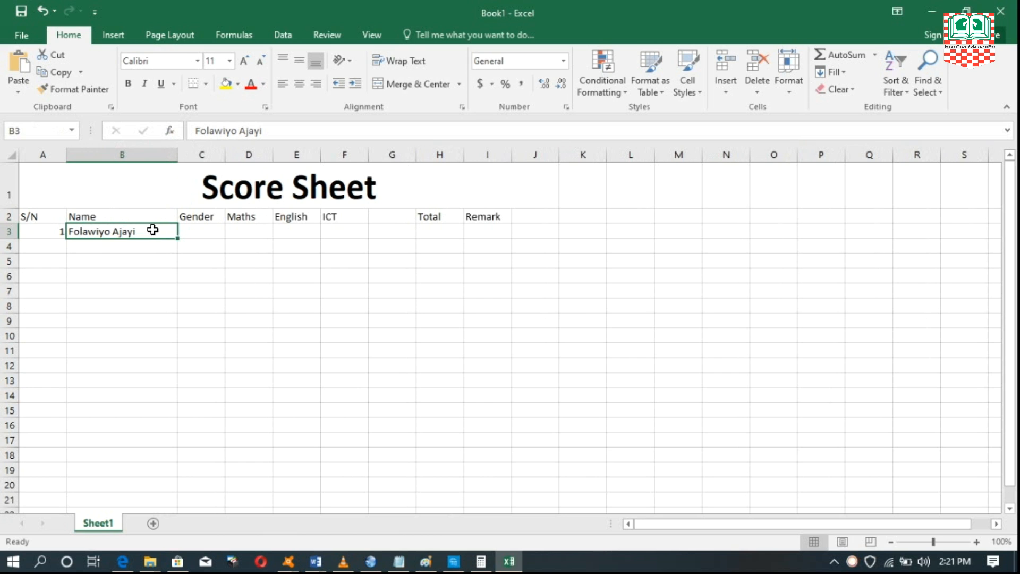
{"action": "left_click", "coordinate": [197, 233]}
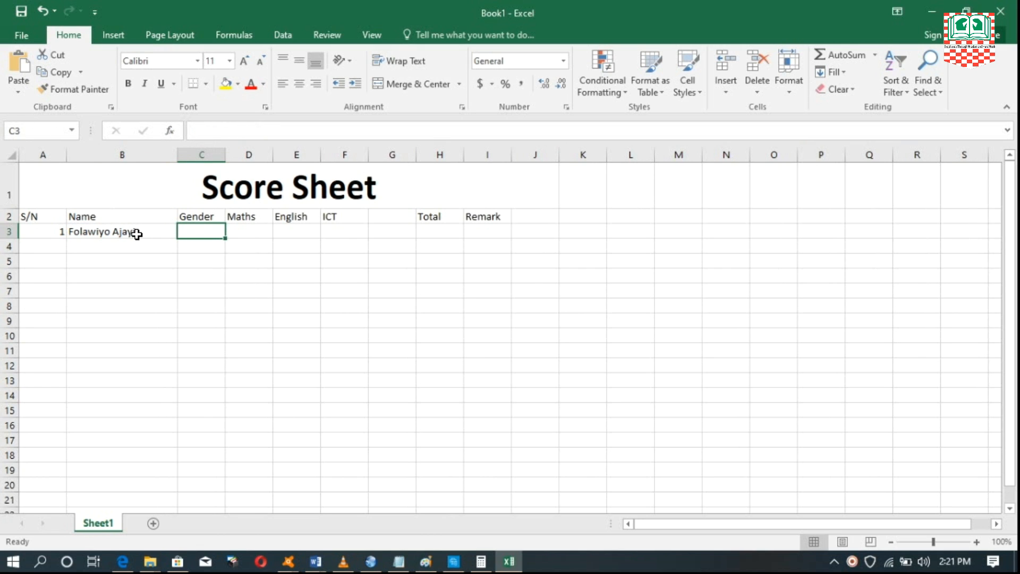
Enter the first student's scores: Maths 12, English 13, ICT 21
{"action": "left_click", "coordinate": [255, 229]}
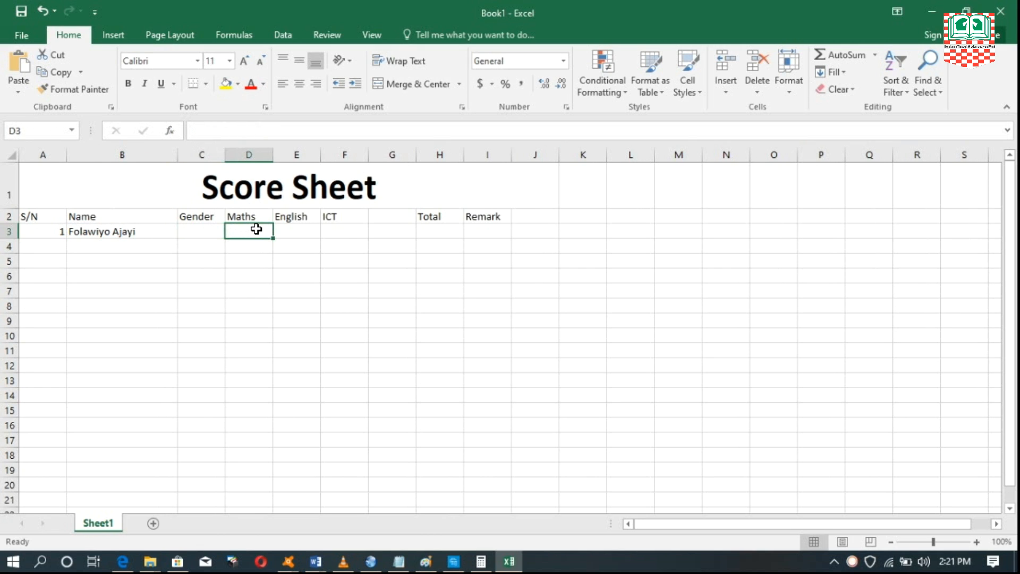
{"action": "type", "text": "12"}
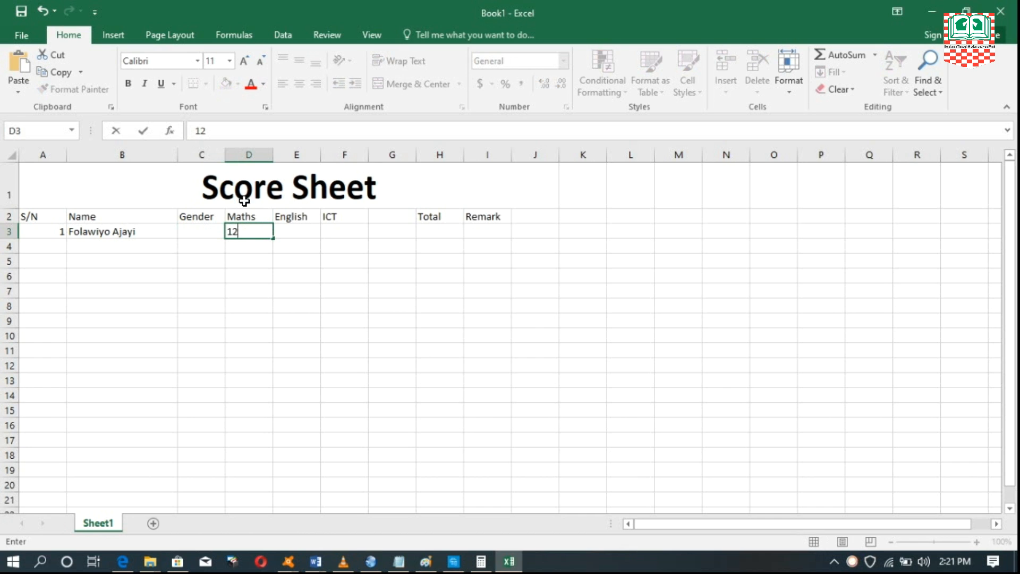
{"action": "left_click", "coordinate": [299, 232]}
{"action": "type", "text": "13"}
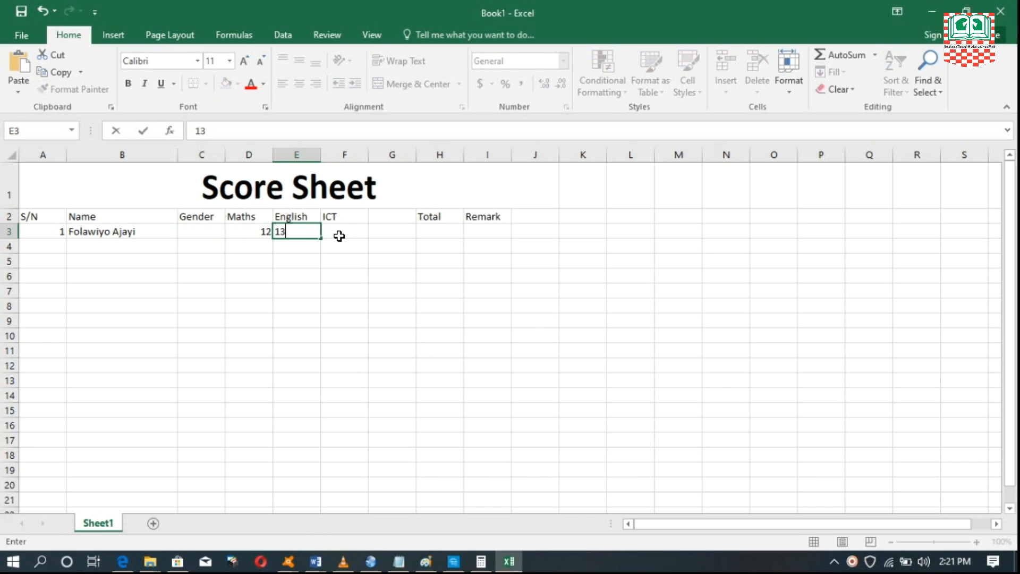
{"action": "left_click", "coordinate": [344, 229]}
{"action": "type", "text": "21"}
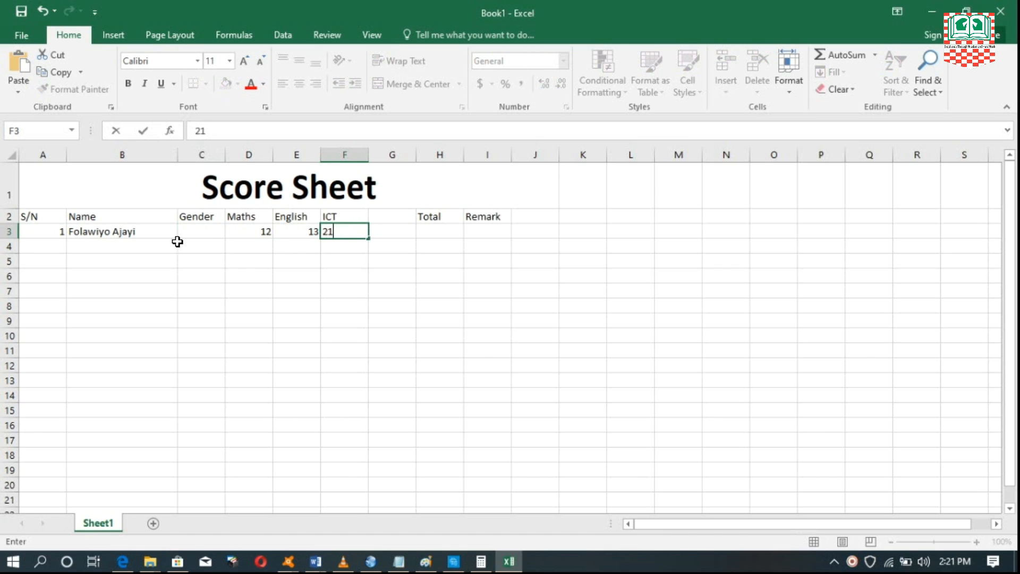
Fill row 4 with S/N 2, the second student's name, and scores 11, 14, 22
{"action": "left_click", "coordinate": [63, 246]}
{"action": "type", "text": "2"}
{"action": "left_click", "coordinate": [113, 244]}
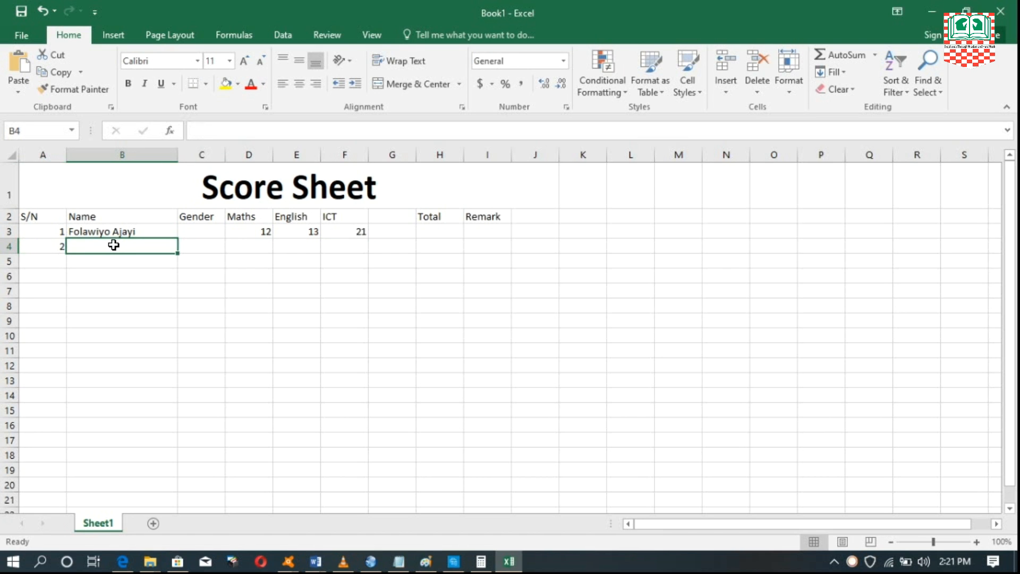
{"action": "type", "text": "Gi"}
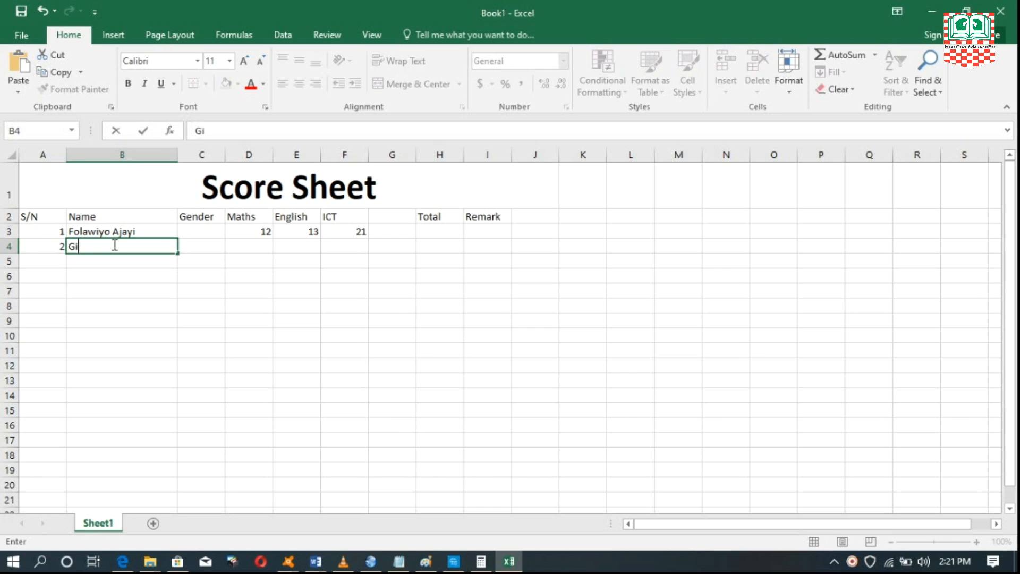
{"action": "type", "text": "ft Kaka Ayom"}
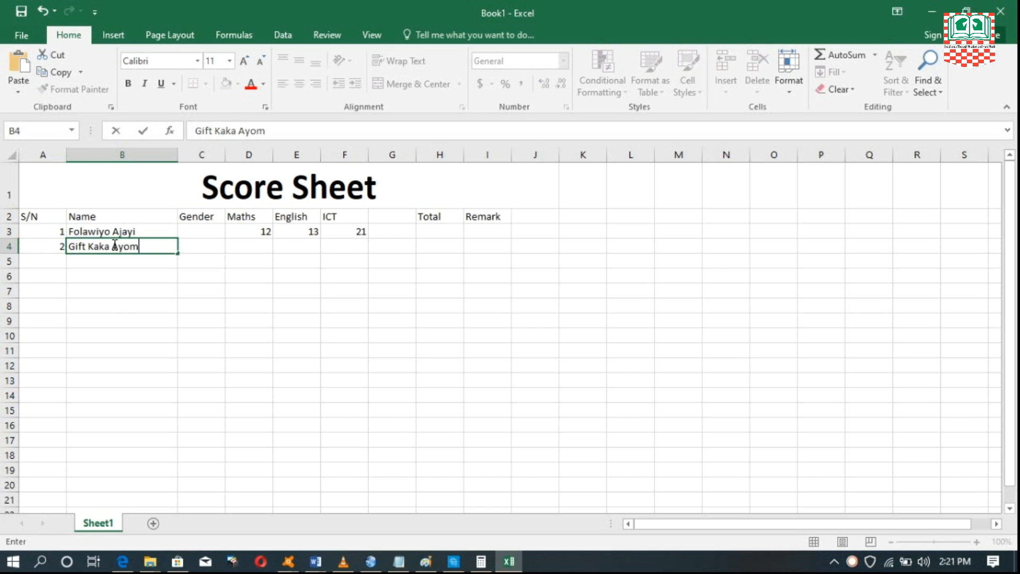
{"action": "type", "text": "ide"}
{"action": "left_click", "coordinate": [249, 248]}
{"action": "type", "text": "11"}
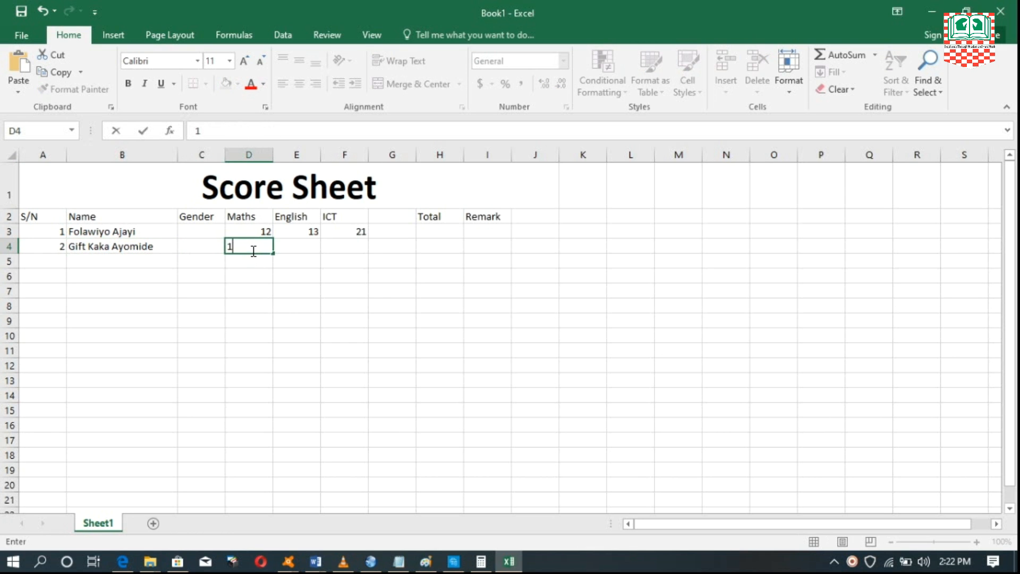
{"action": "left_click", "coordinate": [292, 251]}
{"action": "type", "text": "14"}
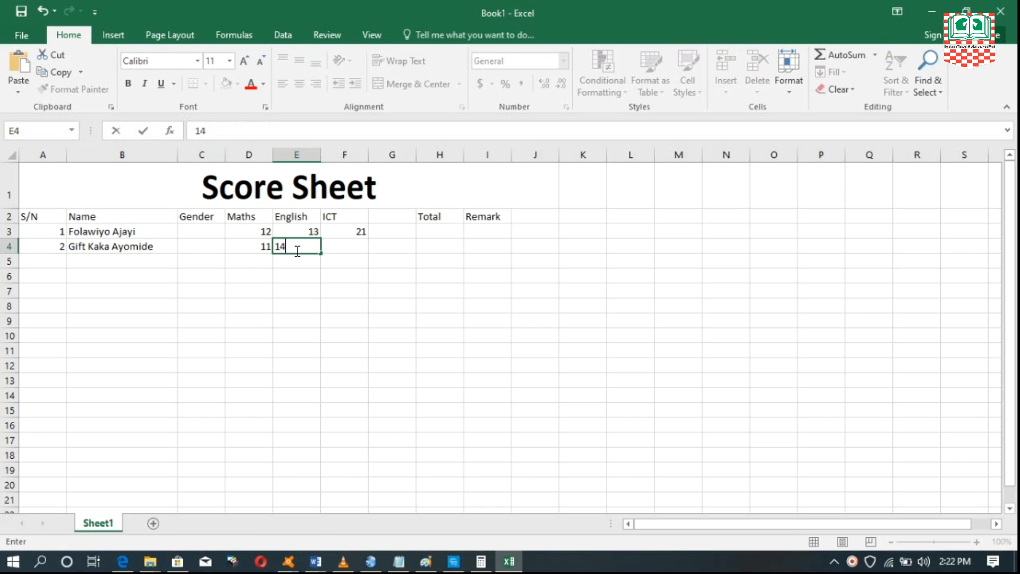
{"action": "left_click", "coordinate": [338, 246]}
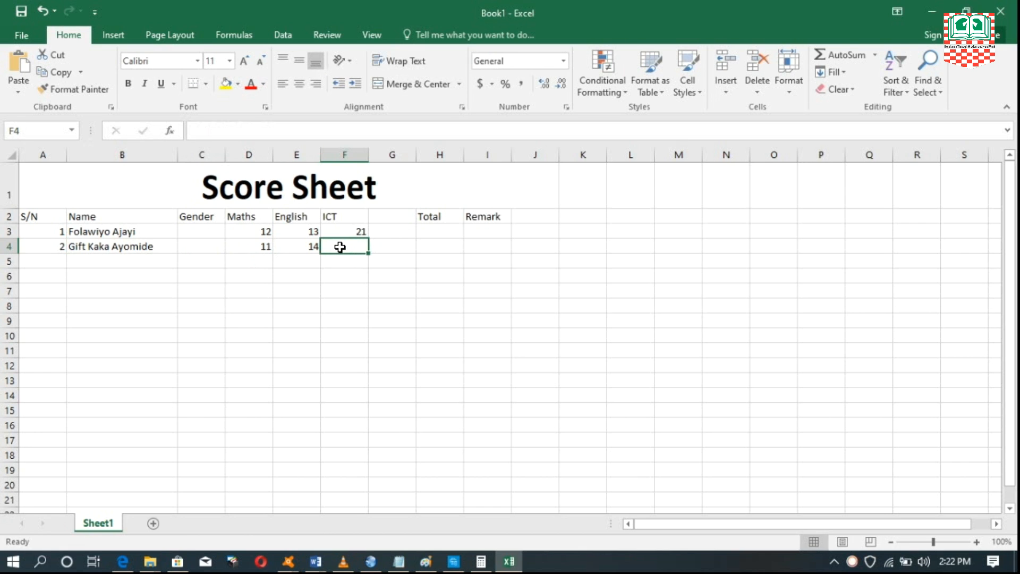
{"action": "type", "text": "22"}
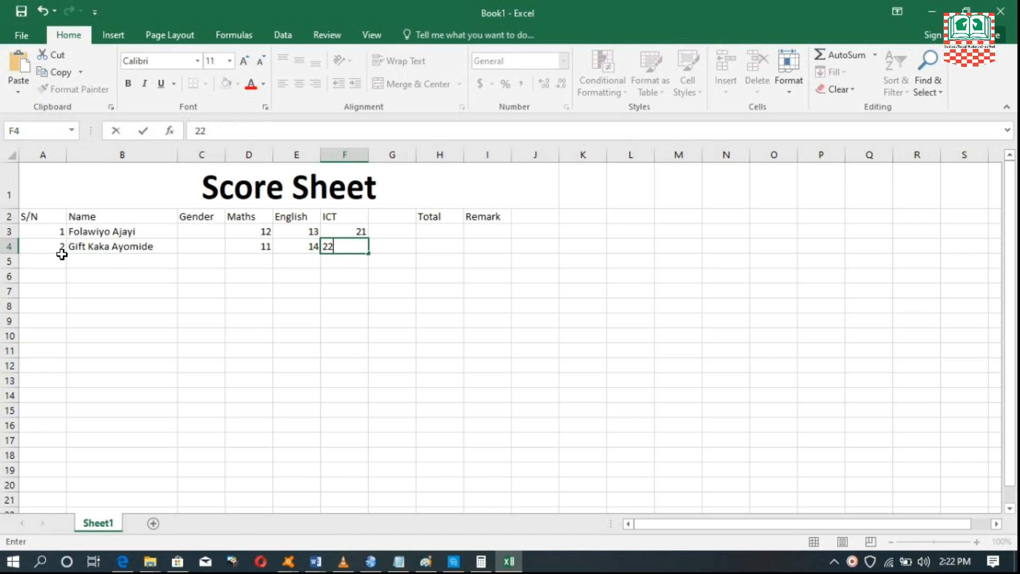
Fill row 5 with S/N 3, the third student's name, and scores 23, 22, 44
{"action": "left_click", "coordinate": [61, 256]}
{"action": "type", "text": "3"}
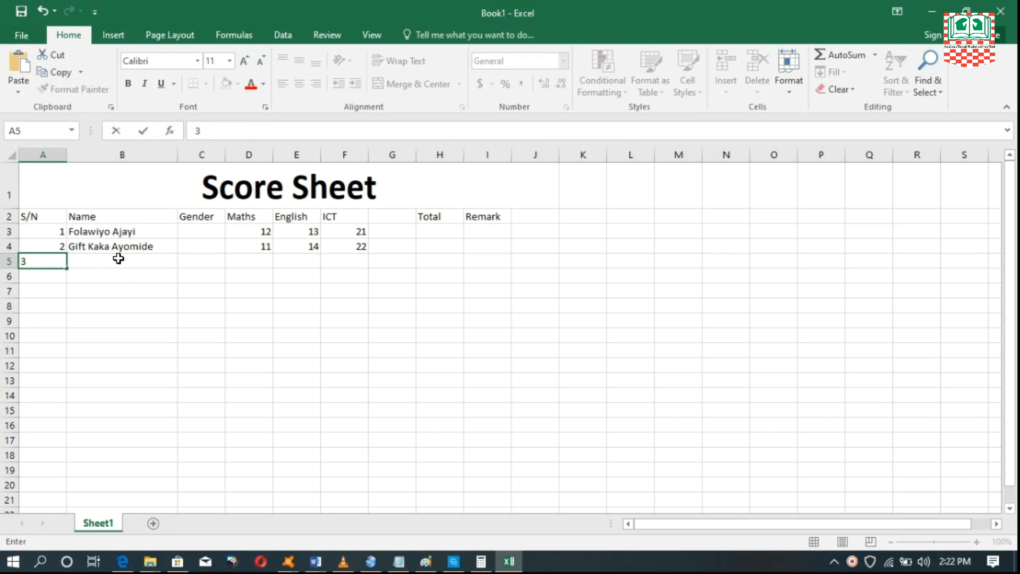
{"action": "left_click", "coordinate": [118, 258]}
{"action": "type", "text": "Chinwe"}
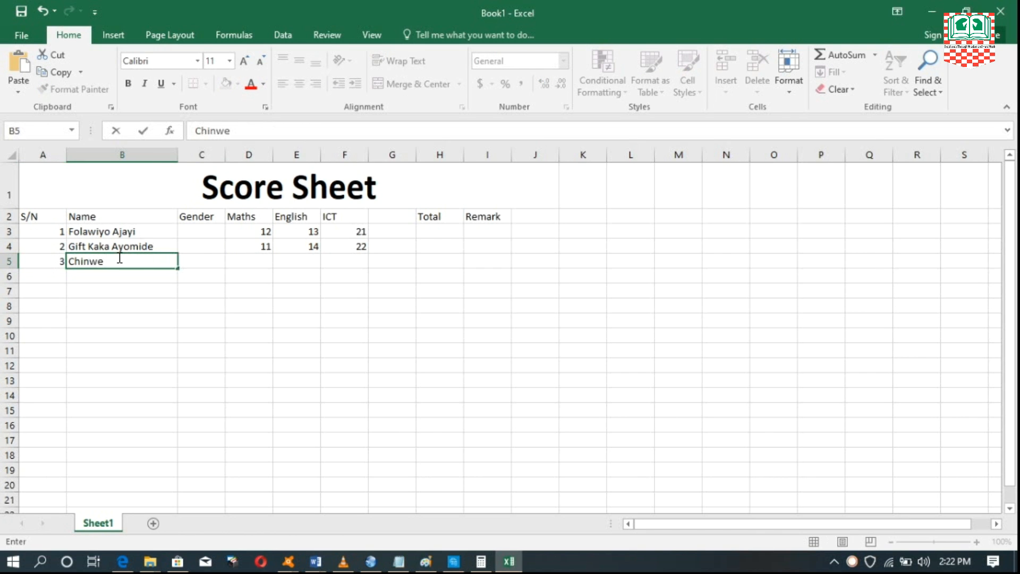
{"action": "type", "text": " Michael"}
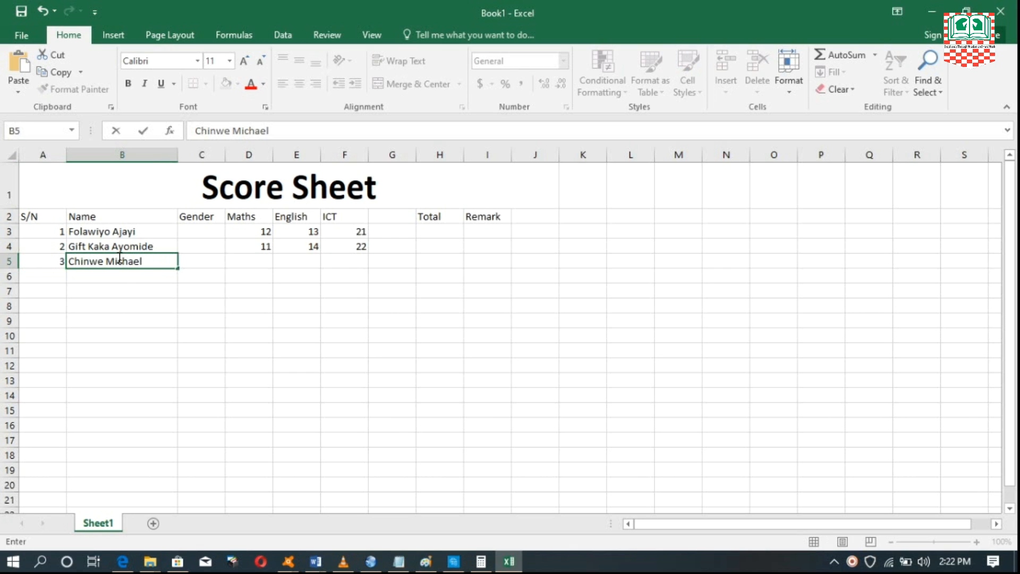
{"action": "left_click", "coordinate": [245, 258]}
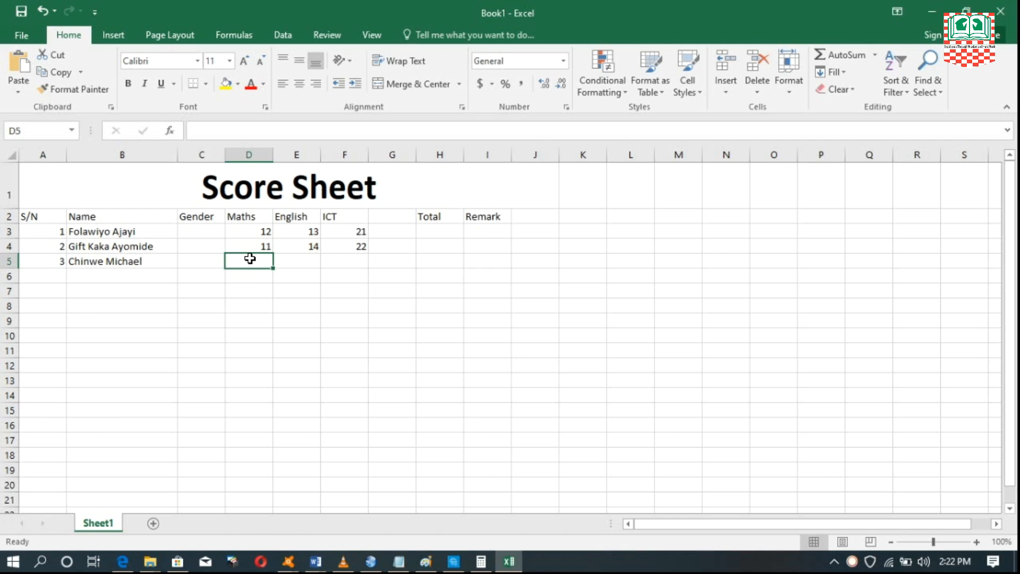
{"action": "type", "text": "23"}
{"action": "left_click", "coordinate": [296, 262]}
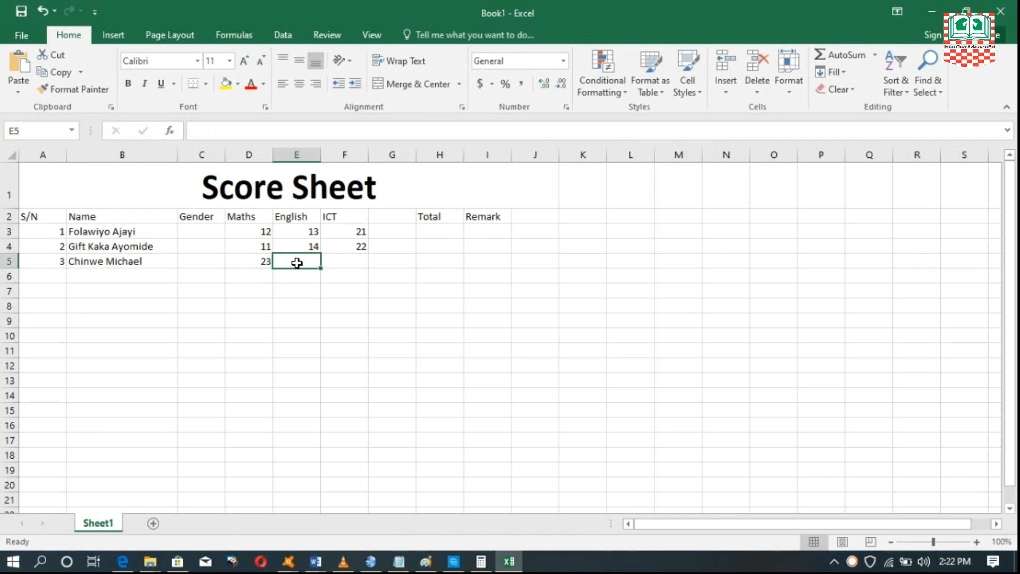
{"action": "type", "text": "22"}
{"action": "left_click", "coordinate": [345, 262]}
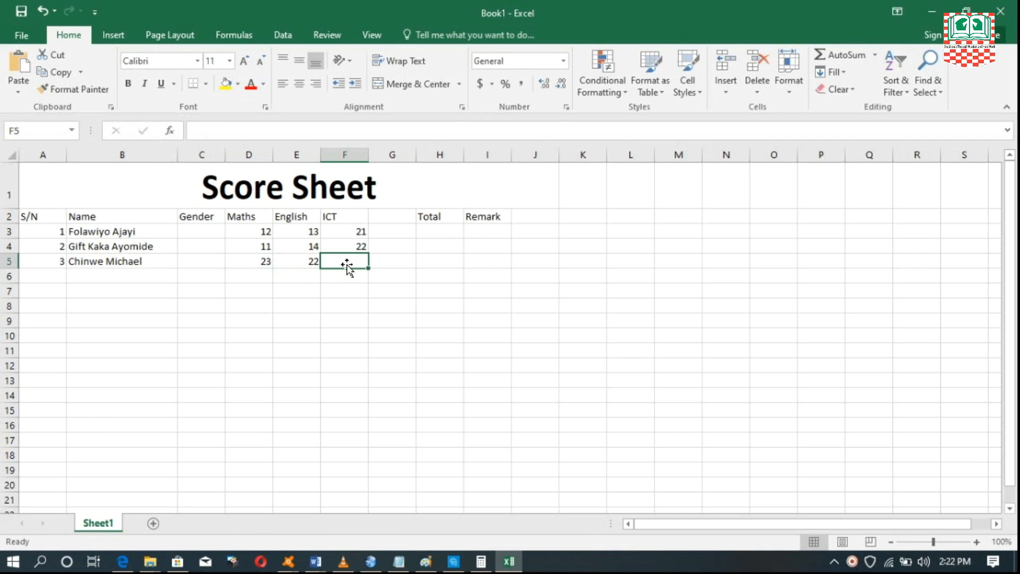
{"action": "type", "text": "44"}
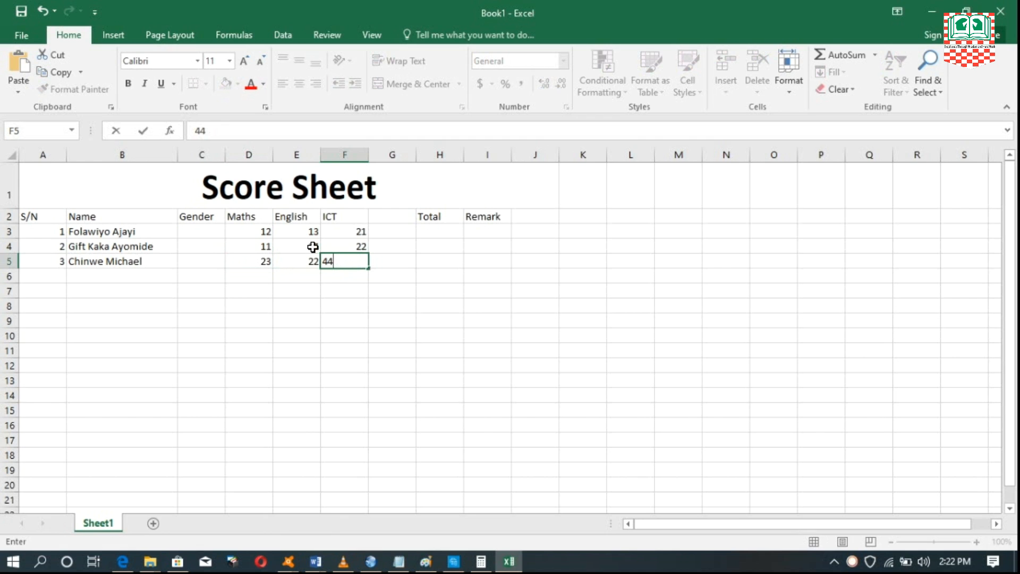
{"action": "left_click", "coordinate": [296, 266]}
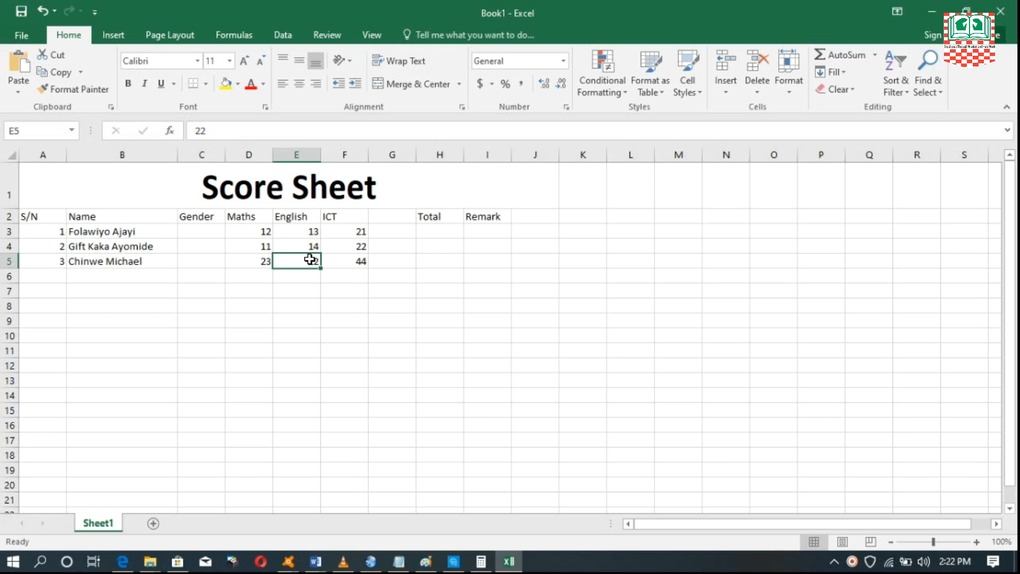
{"action": "left_click", "coordinate": [207, 230]}
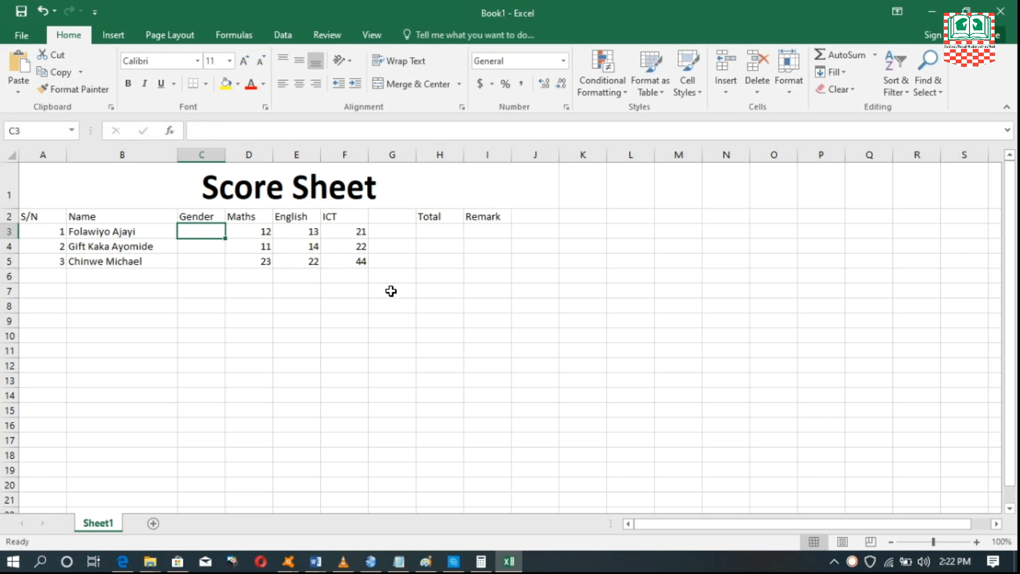
{"action": "left_click", "coordinate": [432, 230]}
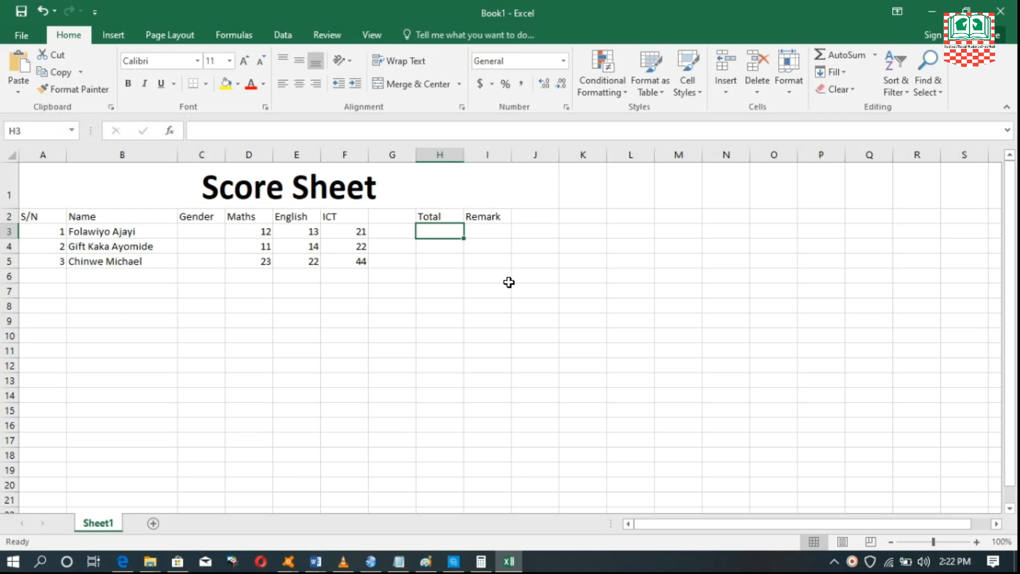
{"action": "left_click", "coordinate": [488, 231]}
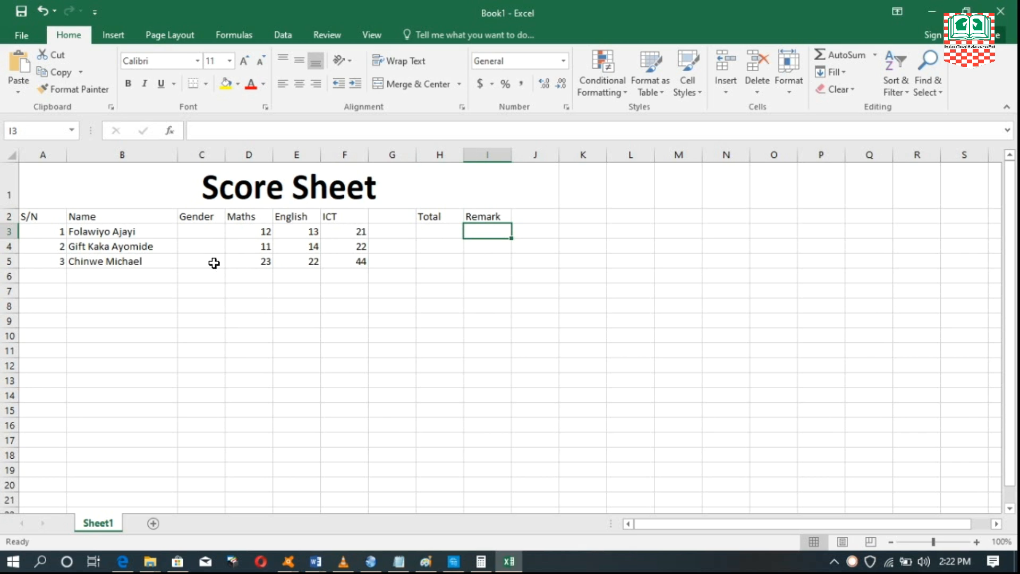
{"action": "left_click", "coordinate": [205, 230]}
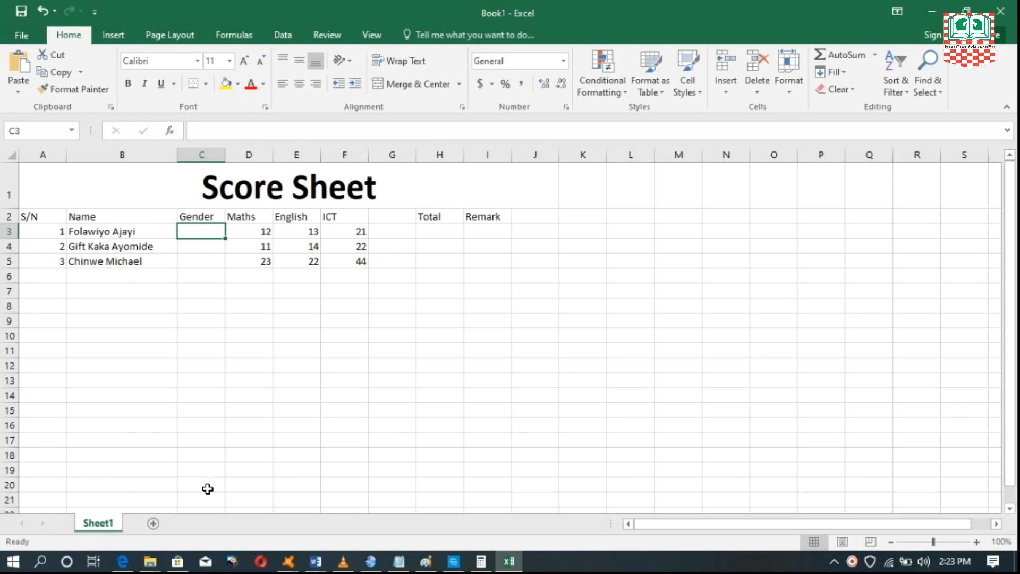
Type the gender choices Select, Male and Female into A18, A19 and A20
{"action": "left_click", "coordinate": [47, 467]}
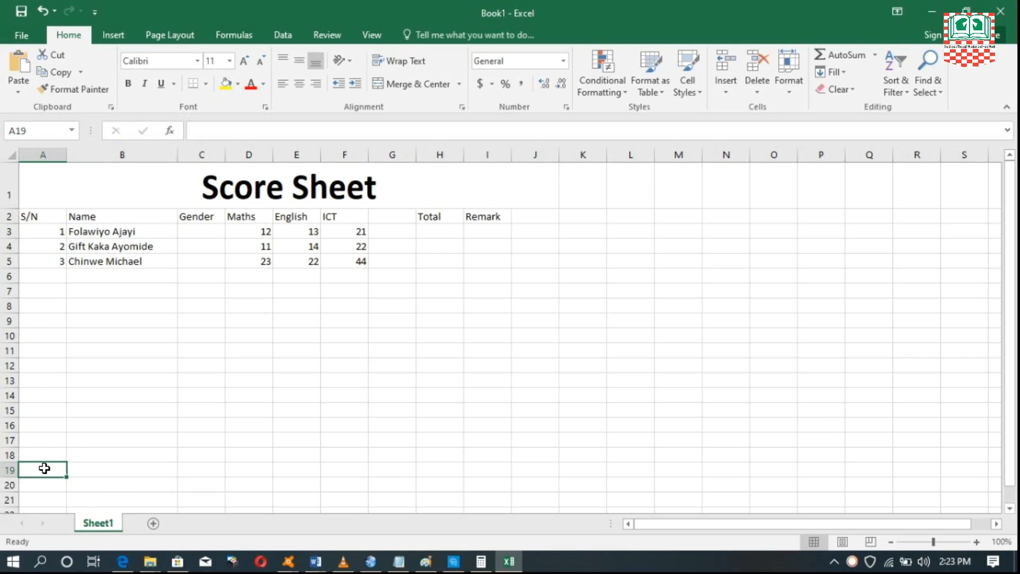
{"action": "left_click", "coordinate": [48, 456]}
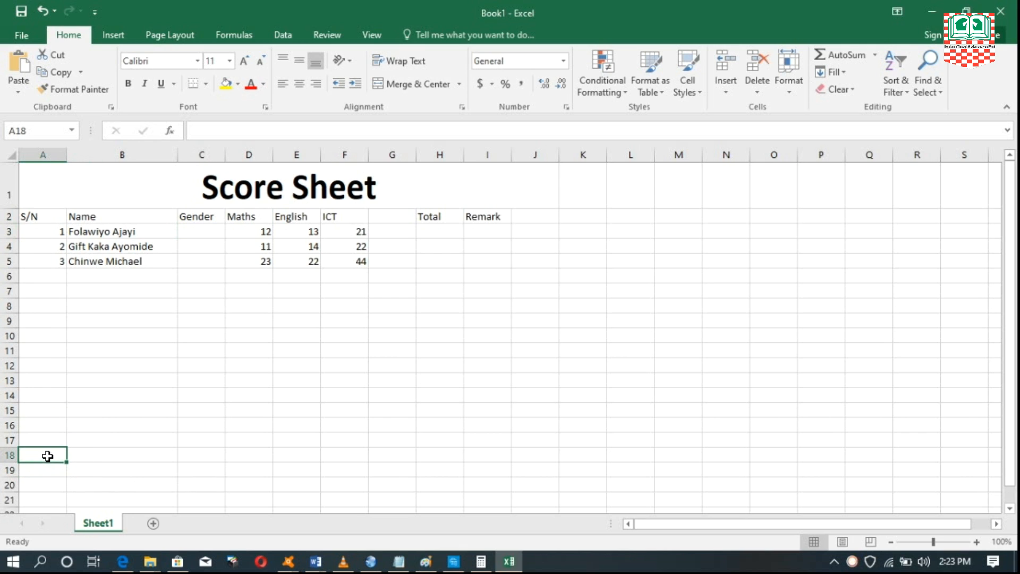
{"action": "type", "text": "Select"}
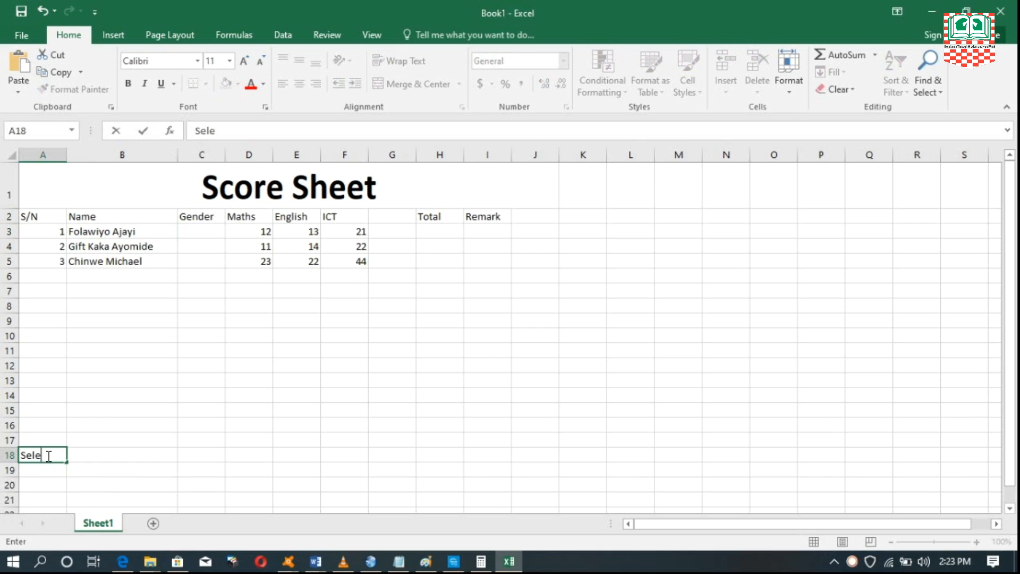
{"action": "left_click", "coordinate": [35, 471]}
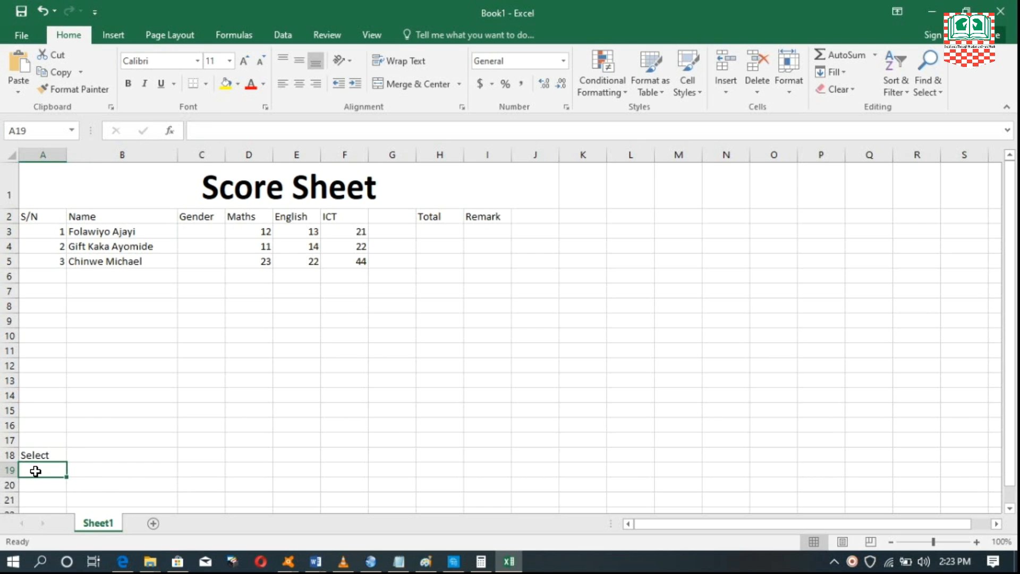
{"action": "type", "text": "Male"}
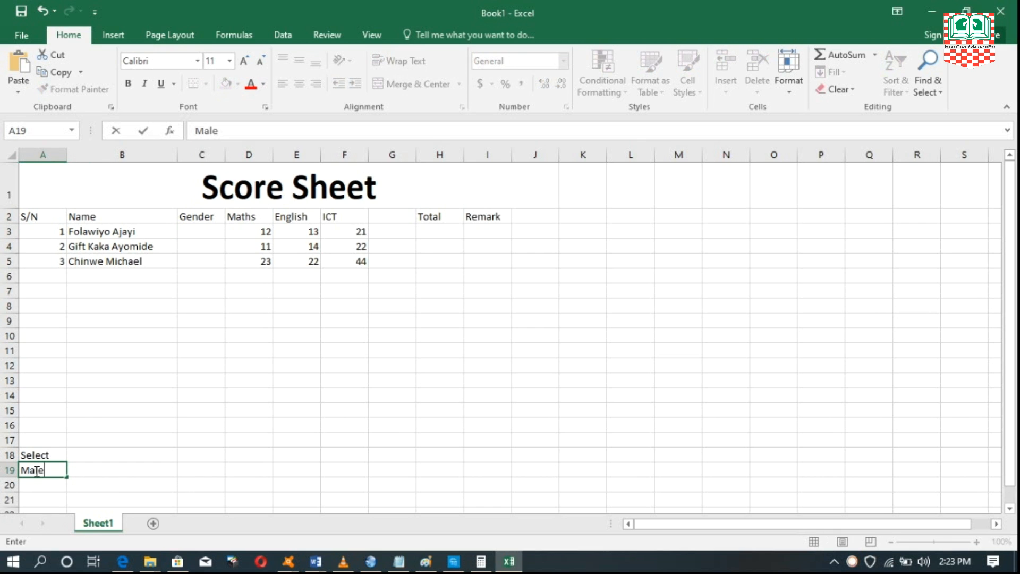
{"action": "left_click", "coordinate": [37, 495]}
{"action": "left_click", "coordinate": [43, 483]}
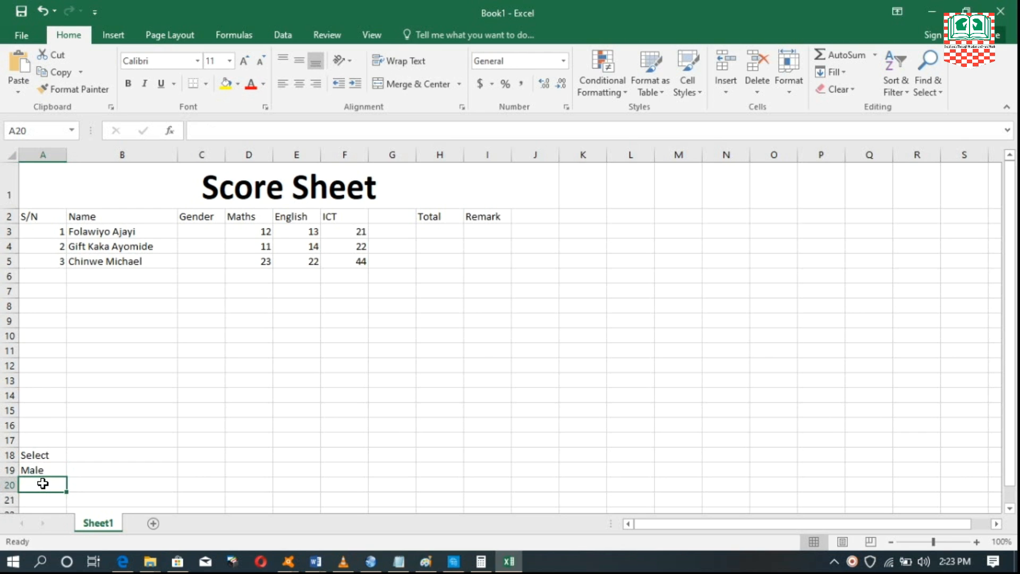
{"action": "type", "text": "Female"}
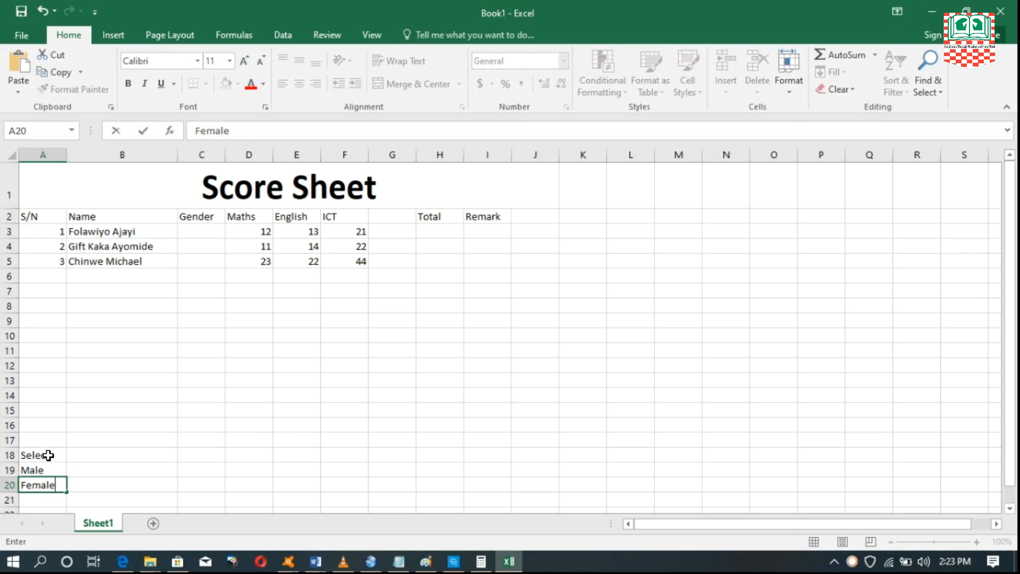
{"action": "left_click", "coordinate": [204, 229]}
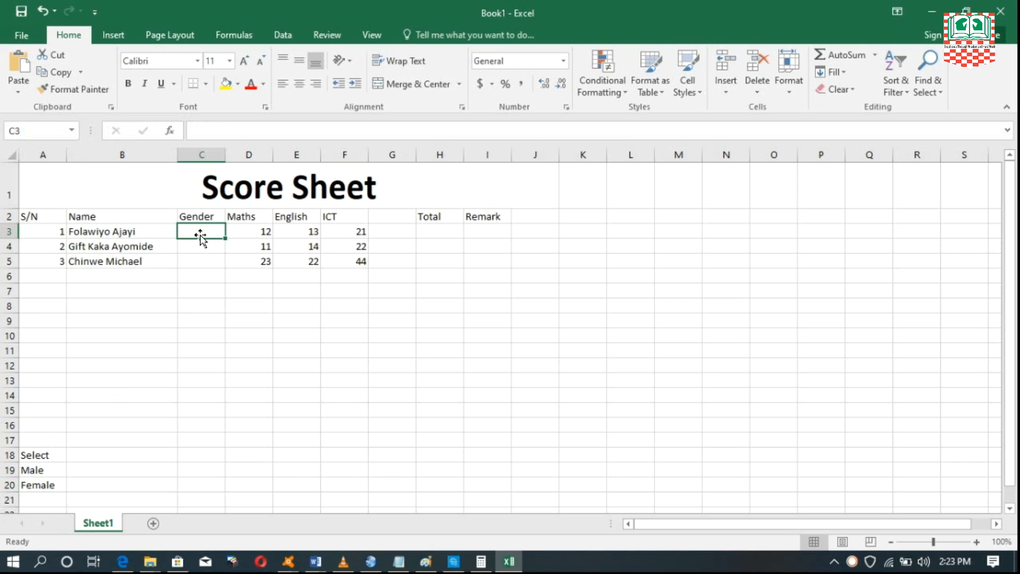
Give C3 a List data validation with source =$A$18:$A$20
{"action": "left_click", "coordinate": [286, 33]}
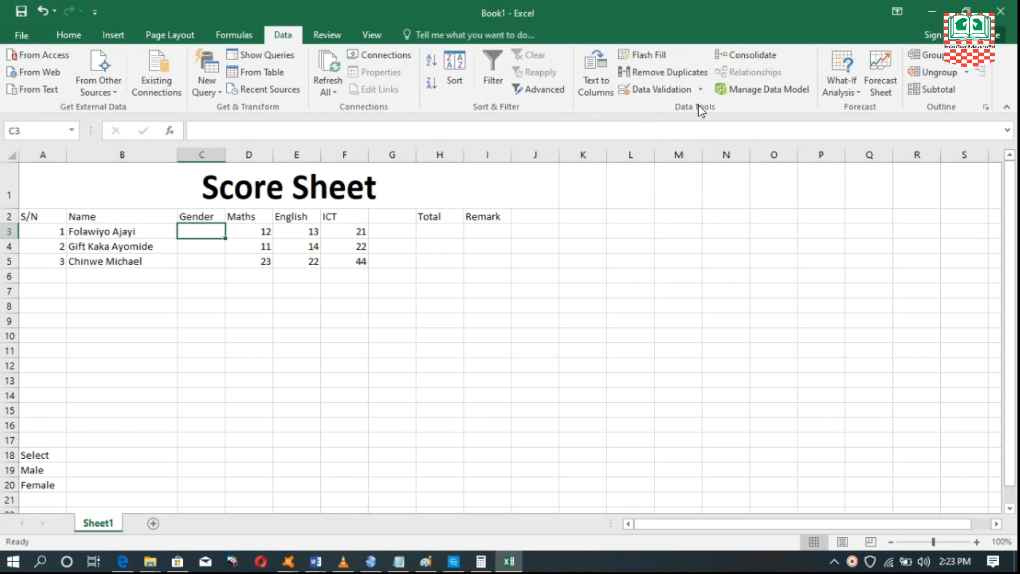
{"action": "left_click", "coordinate": [663, 87]}
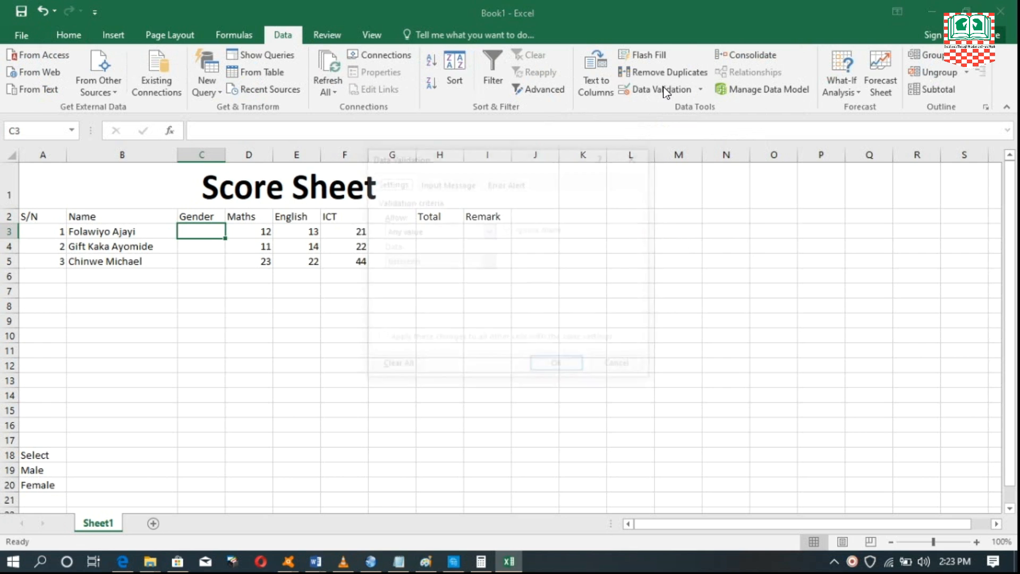
{"action": "left_click_drag", "start_coordinate": [529, 155], "coordinate": [554, 158]}
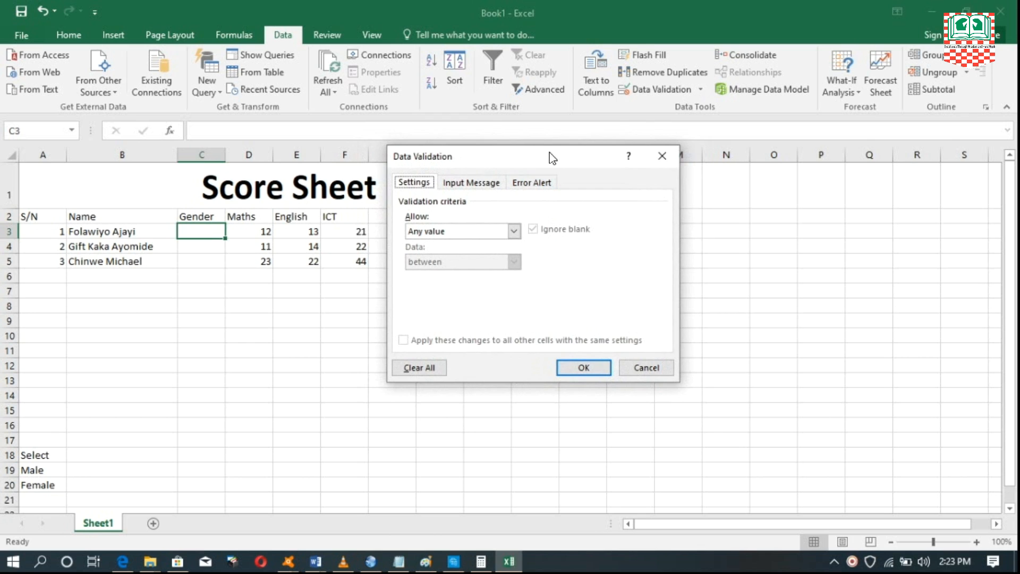
{"action": "left_click", "coordinate": [515, 230]}
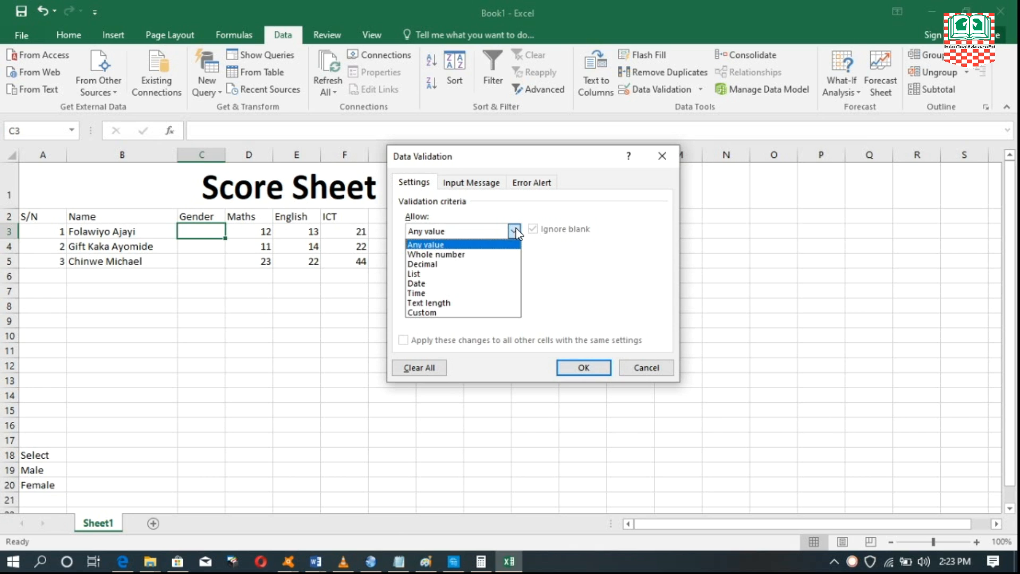
{"action": "left_click", "coordinate": [442, 274]}
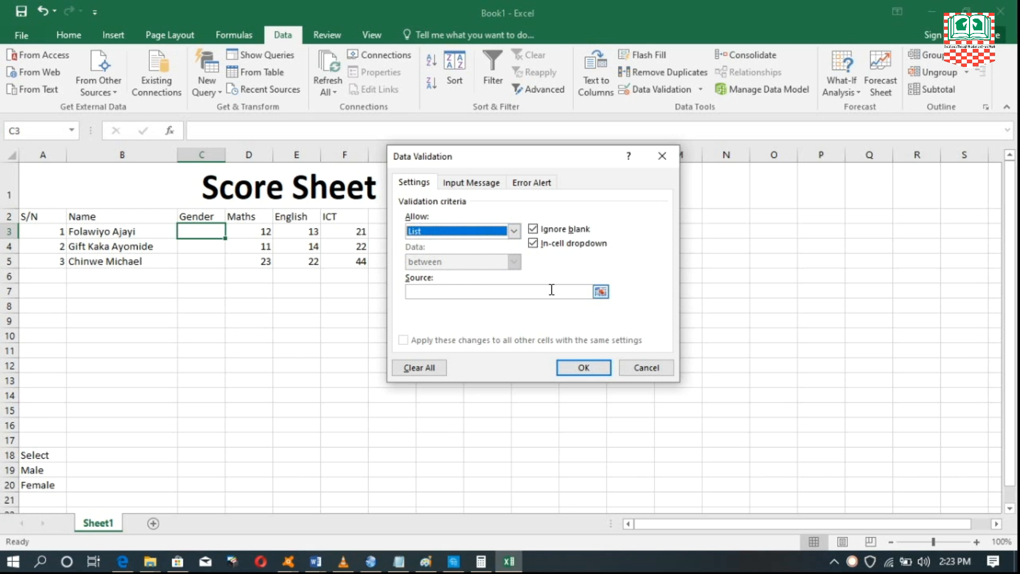
{"action": "left_click", "coordinate": [601, 292]}
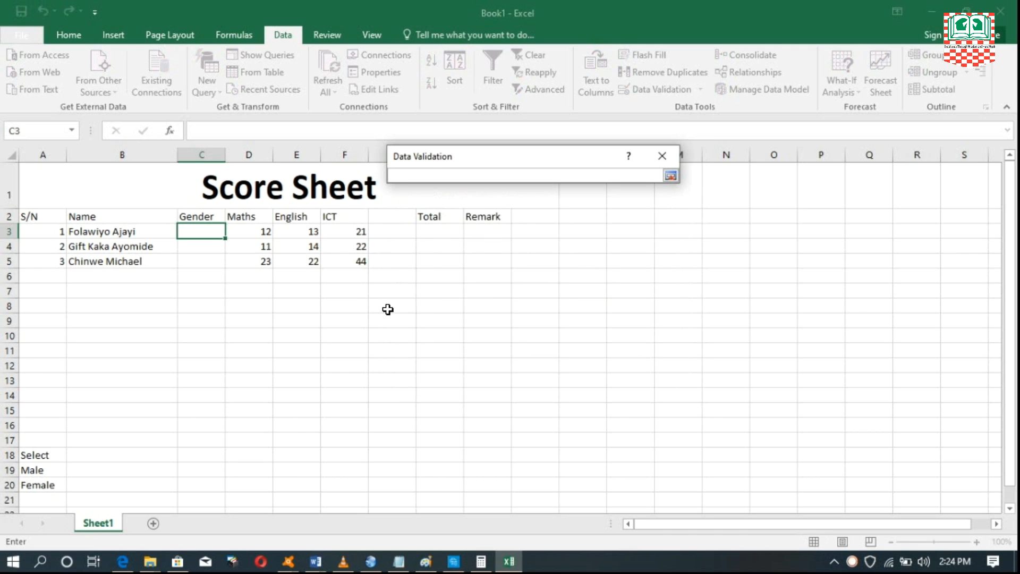
{"action": "left_click", "coordinate": [39, 456]}
{"action": "left_click_drag", "start_coordinate": [38, 456], "coordinate": [41, 485]}
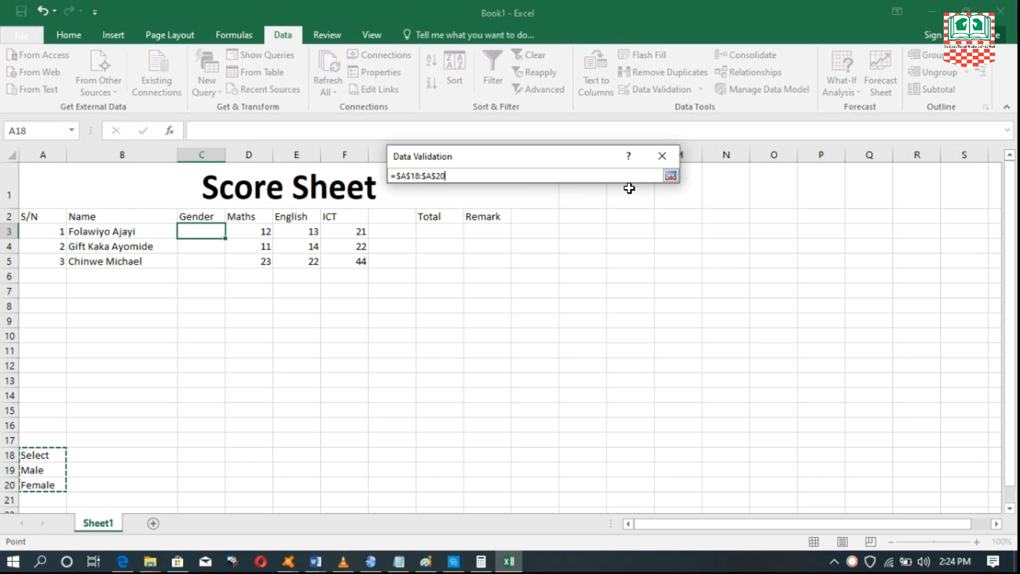
{"action": "left_click", "coordinate": [670, 177]}
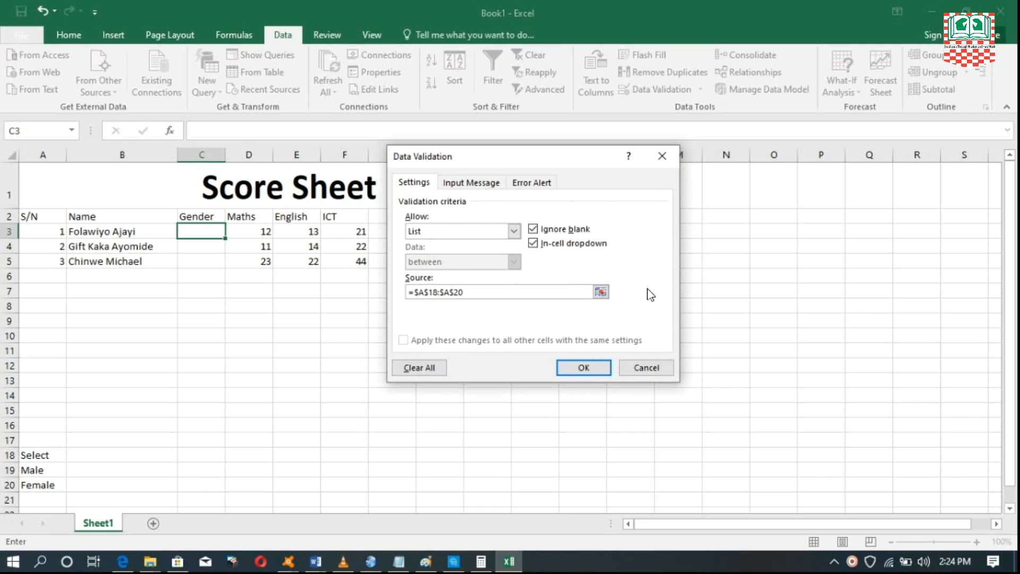
{"action": "left_click", "coordinate": [583, 366]}
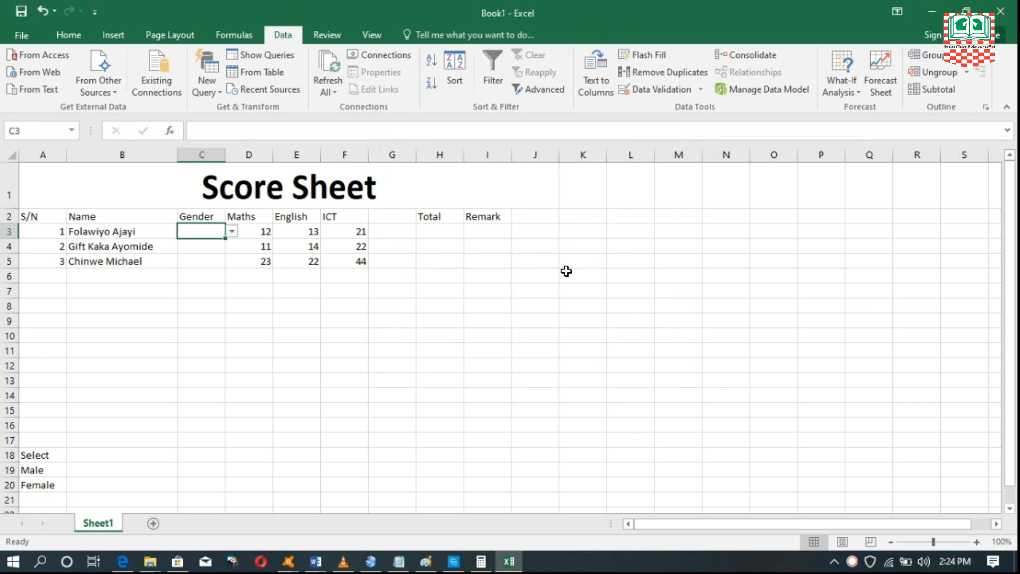
Test C3's dropdown of Select, Male and Female, leaving the cell empty
{"action": "left_click", "coordinate": [232, 232]}
{"action": "left_click", "coordinate": [231, 231]}
{"action": "left_click", "coordinate": [231, 232]}
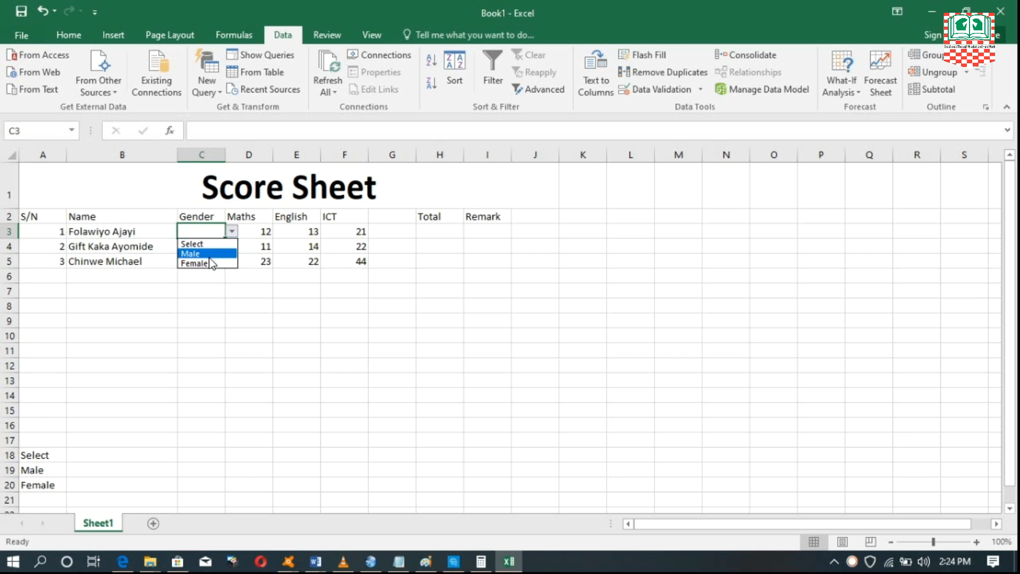
{"action": "left_click", "coordinate": [231, 232]}
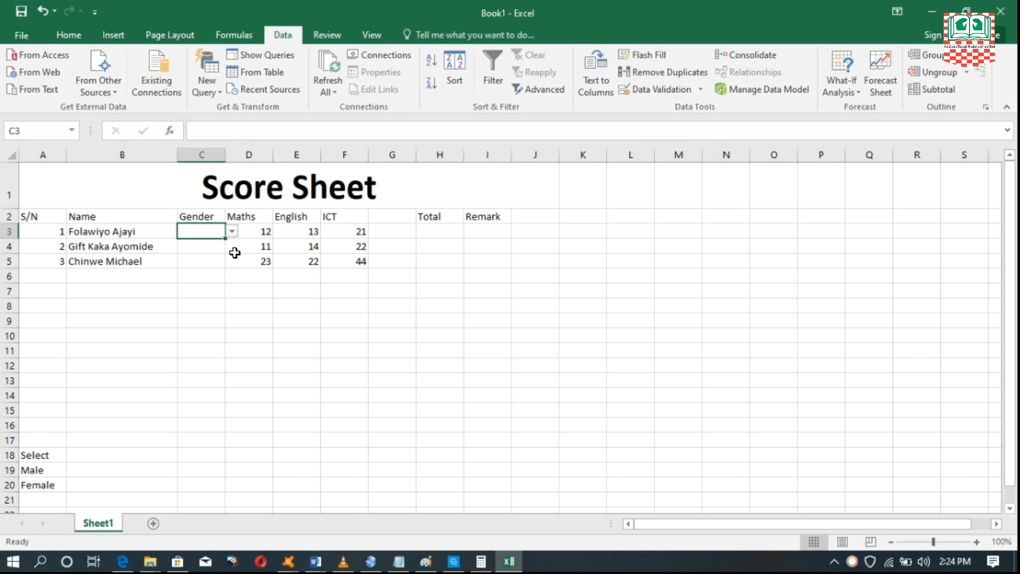
Copy C3's gender dropdown list down to C4 and C5 and confirm each cell has it
{"action": "left_click", "coordinate": [210, 251]}
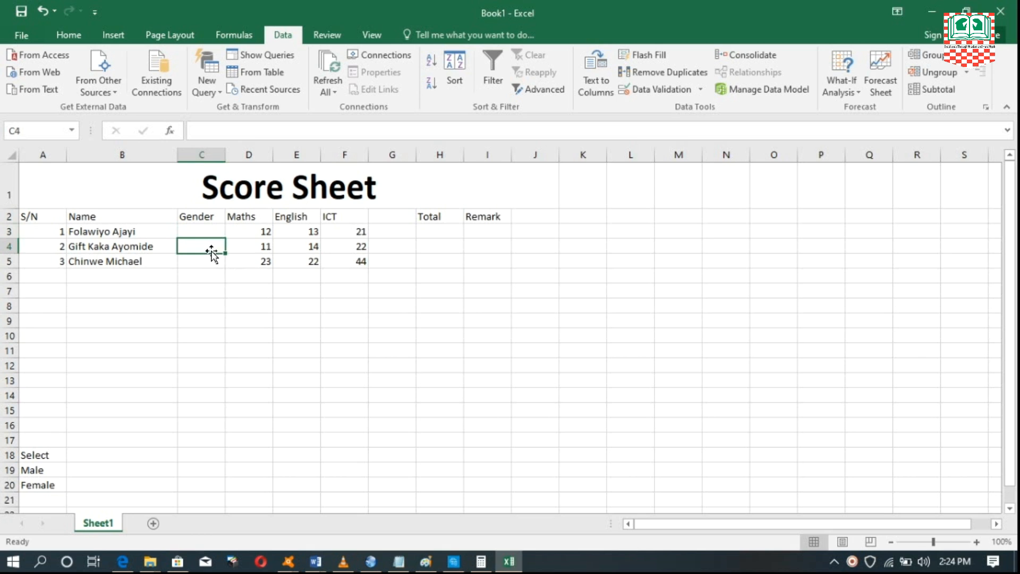
{"action": "left_click", "coordinate": [206, 261]}
{"action": "left_click", "coordinate": [203, 244]}
{"action": "left_click", "coordinate": [207, 232]}
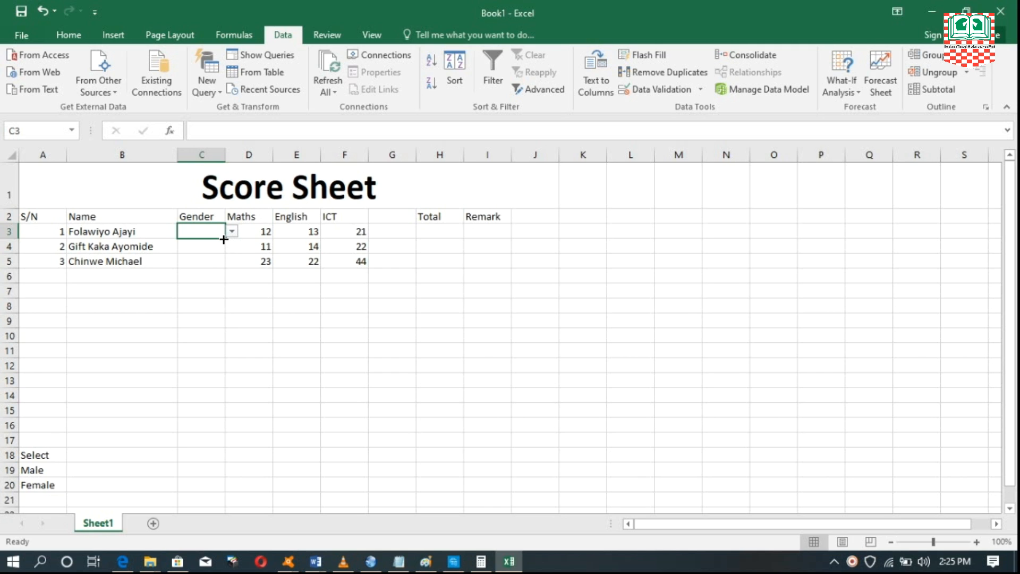
{"action": "left_click_drag", "start_coordinate": [224, 240], "coordinate": [224, 265]}
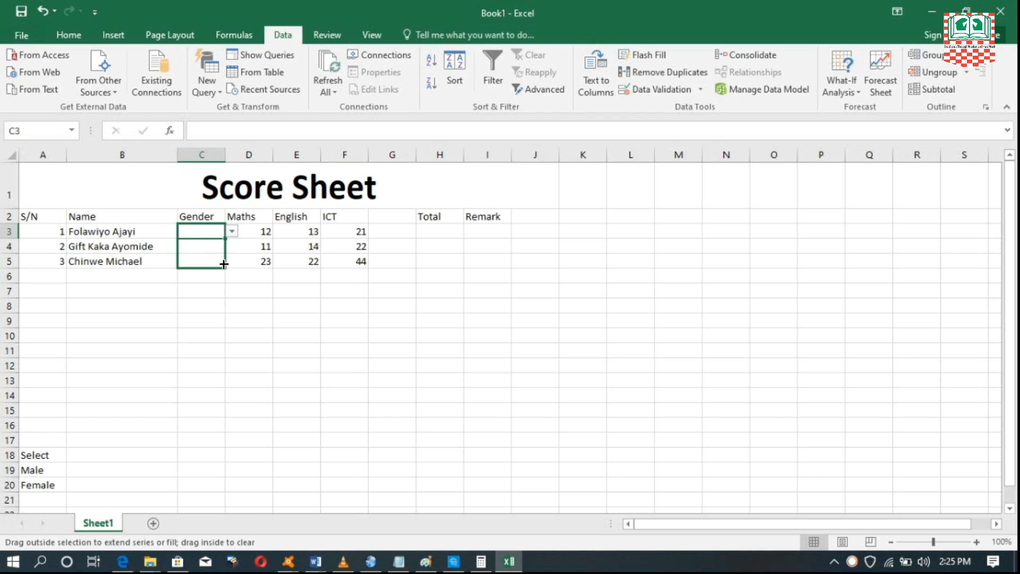
{"action": "left_click_drag", "start_coordinate": [224, 264], "coordinate": [224, 265]}
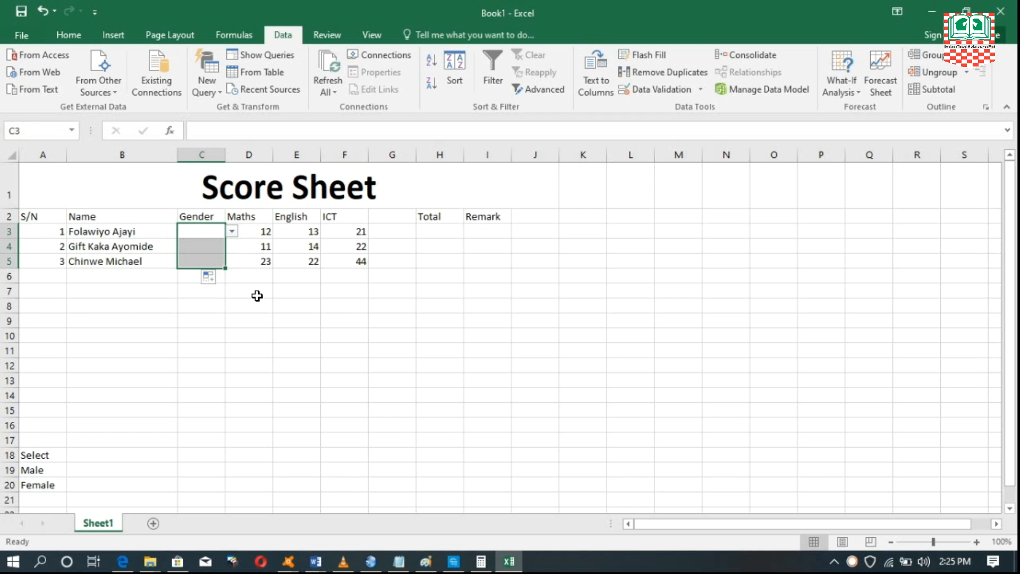
{"action": "left_click", "coordinate": [218, 232]}
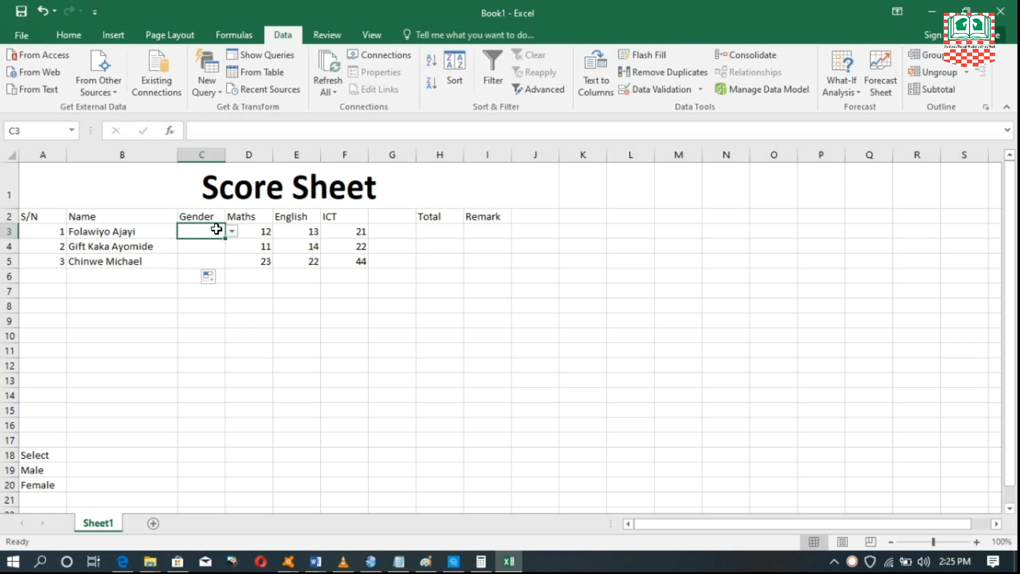
{"action": "left_click", "coordinate": [213, 248]}
{"action": "left_click", "coordinate": [212, 260]}
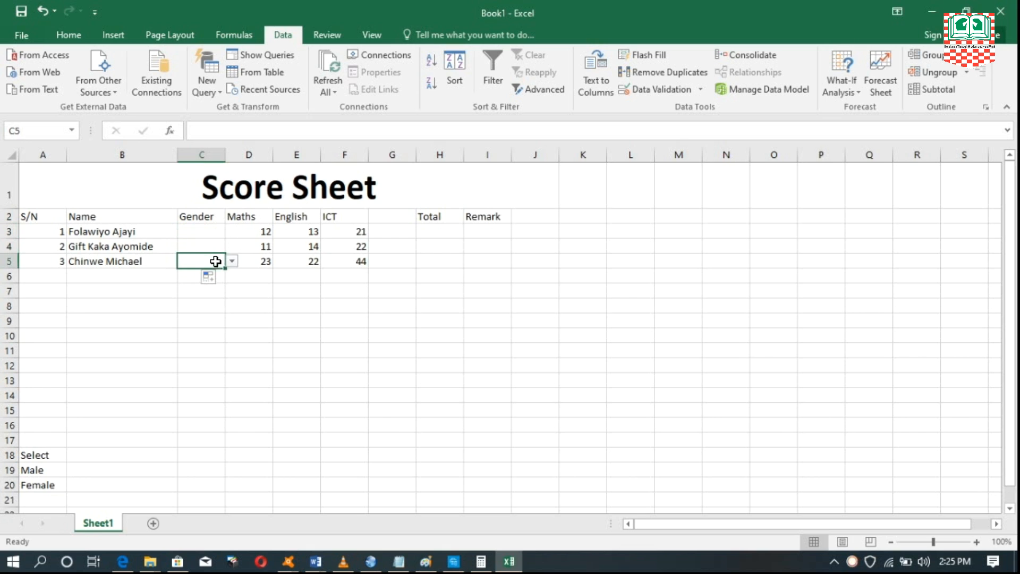
{"action": "left_click", "coordinate": [212, 232]}
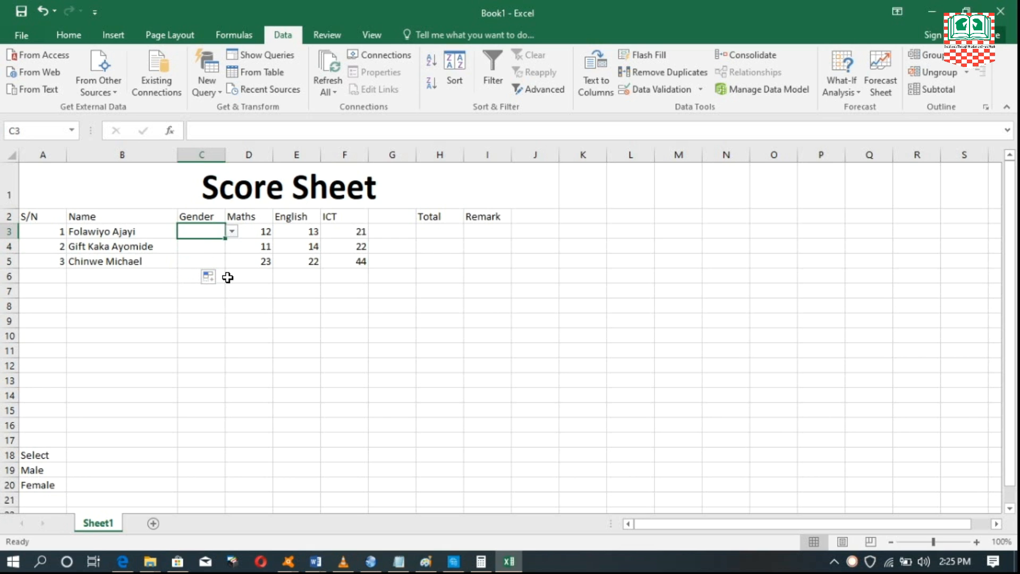
Choose Male for C3, Male for C4 and Female for C5 from the dropdowns
{"action": "left_click", "coordinate": [232, 232]}
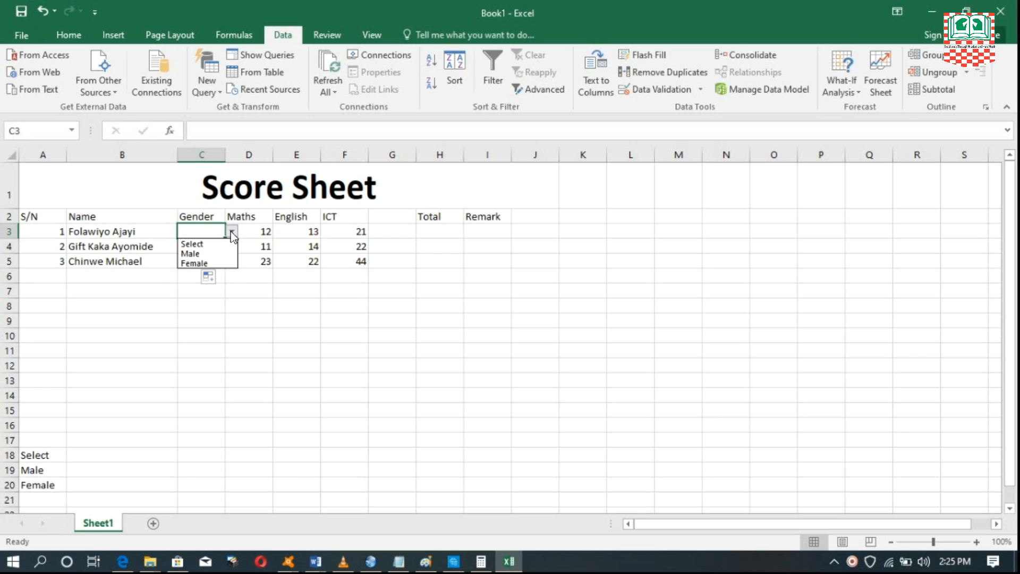
{"action": "left_click", "coordinate": [197, 253]}
{"action": "left_click", "coordinate": [201, 248]}
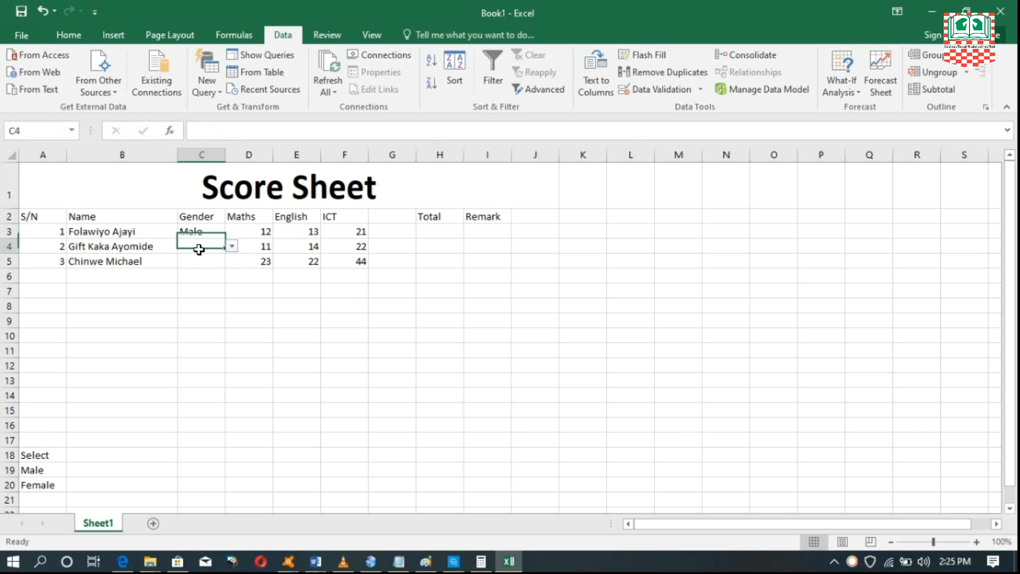
{"action": "left_click", "coordinate": [233, 247]}
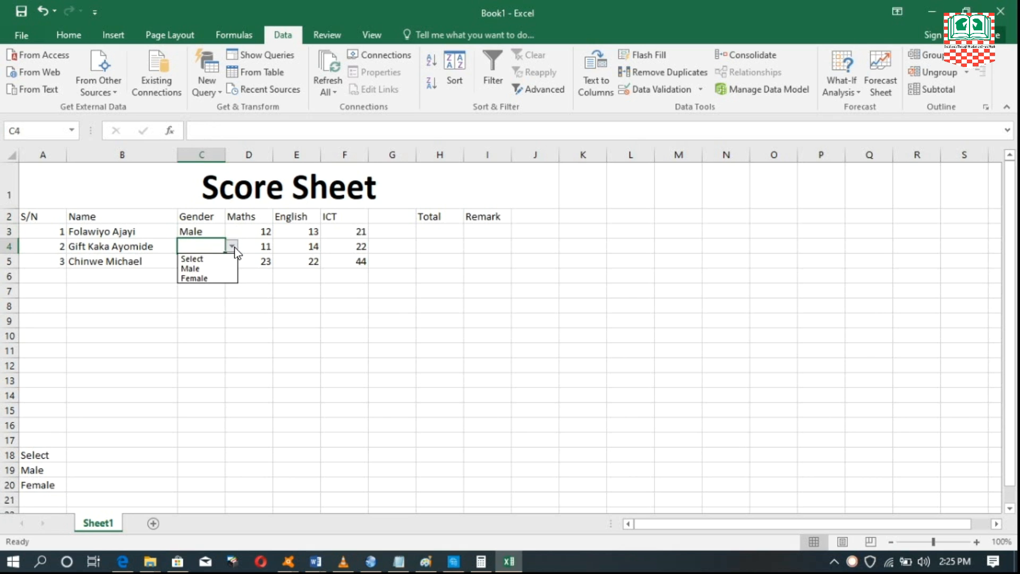
{"action": "left_click", "coordinate": [205, 269]}
{"action": "left_click", "coordinate": [201, 263]}
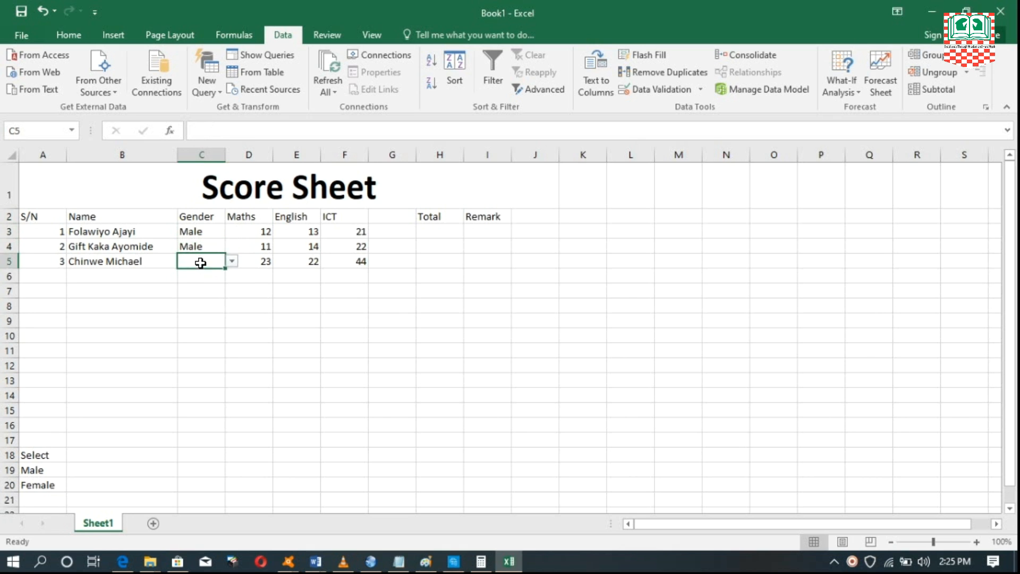
{"action": "left_click", "coordinate": [231, 262]}
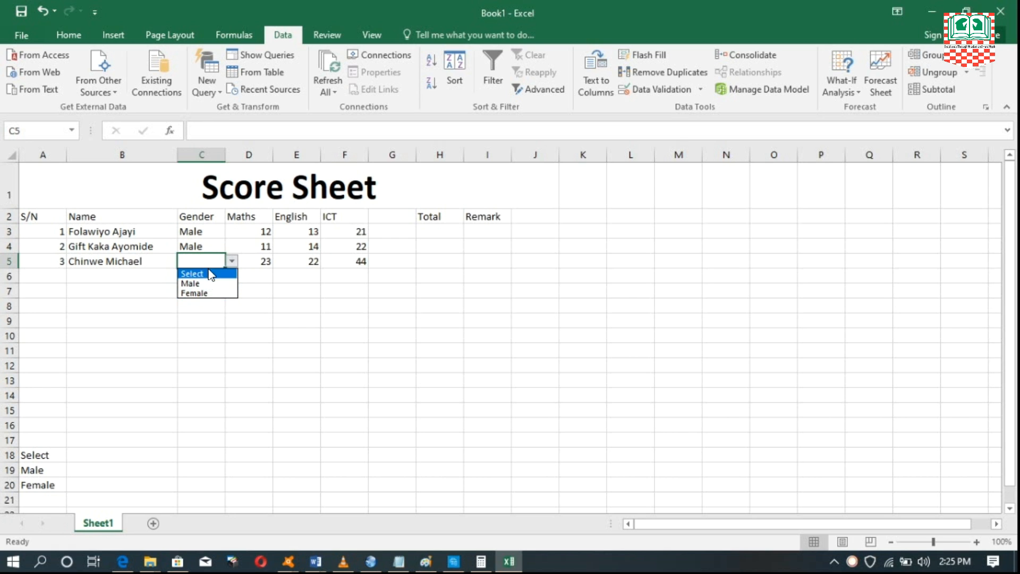
{"action": "left_click", "coordinate": [210, 294]}
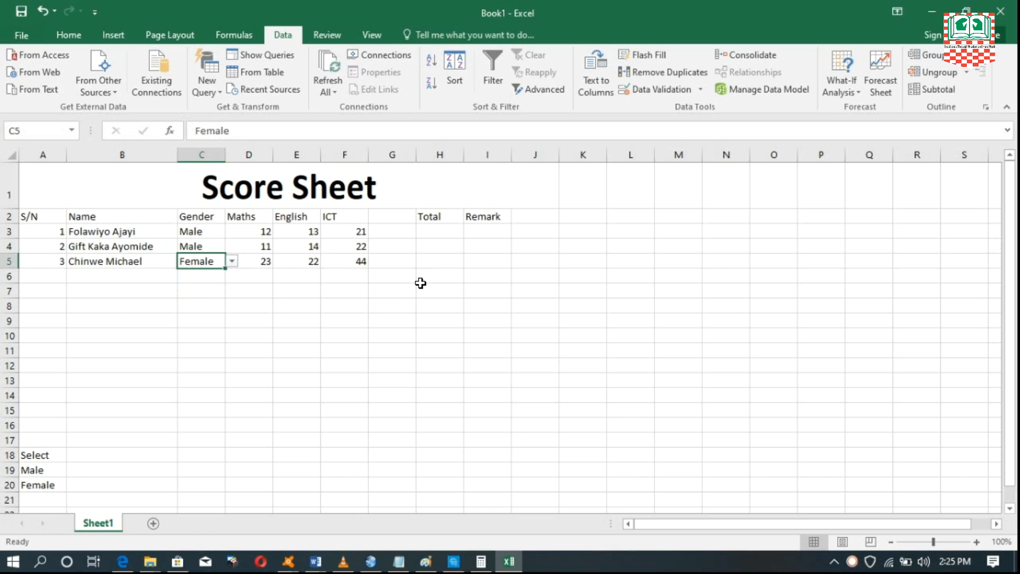
{"action": "left_click", "coordinate": [436, 228]}
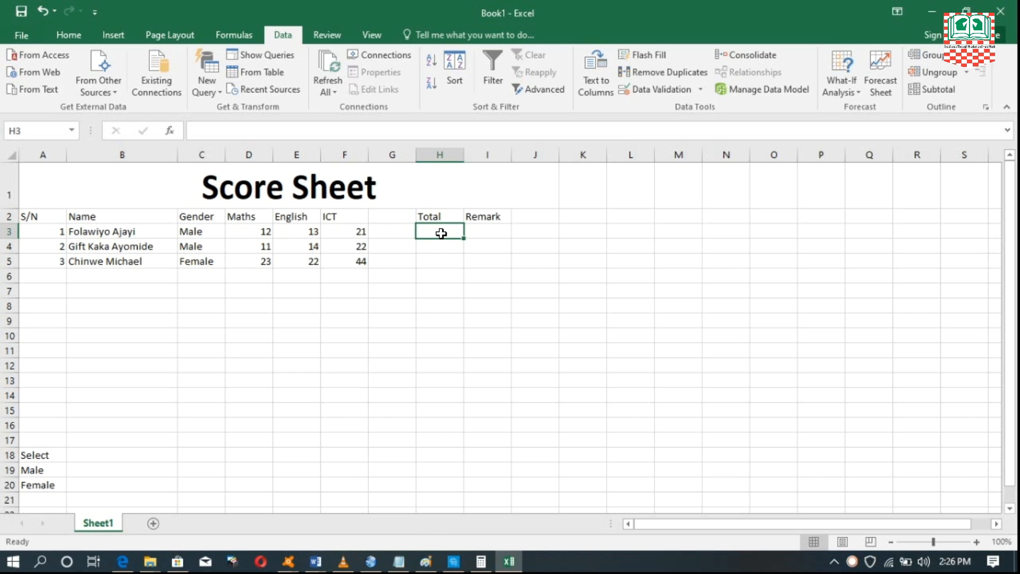
{"action": "type", "text": "="}
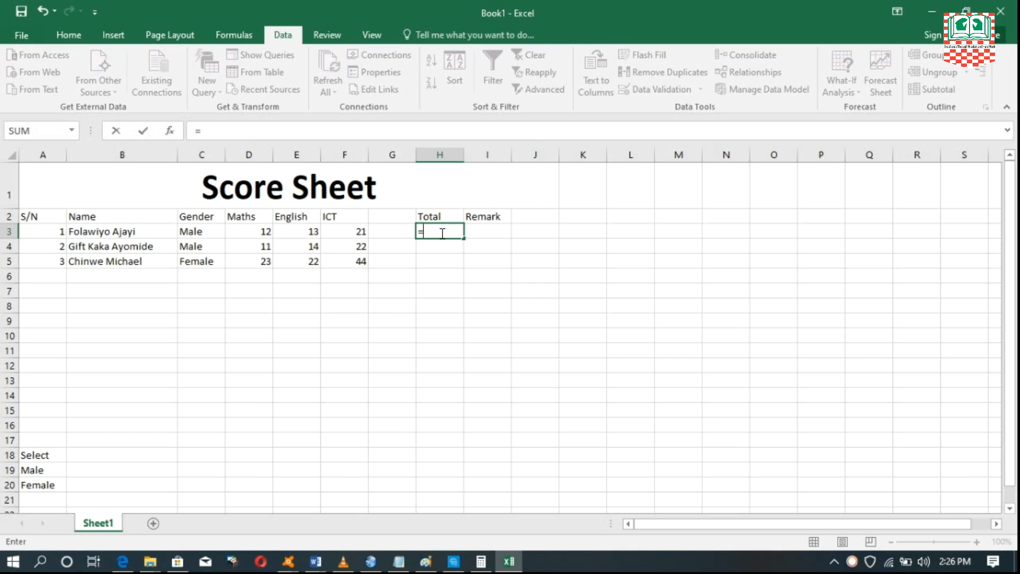
{"action": "key", "text": "BackSpace"}
{"action": "left_click", "coordinate": [259, 233]}
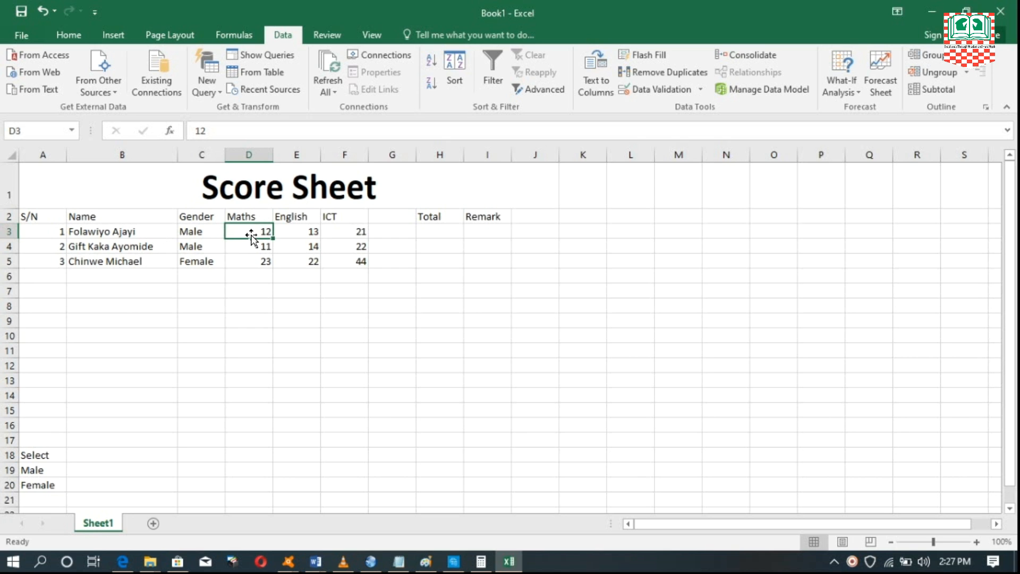
{"action": "left_click", "coordinate": [298, 232]}
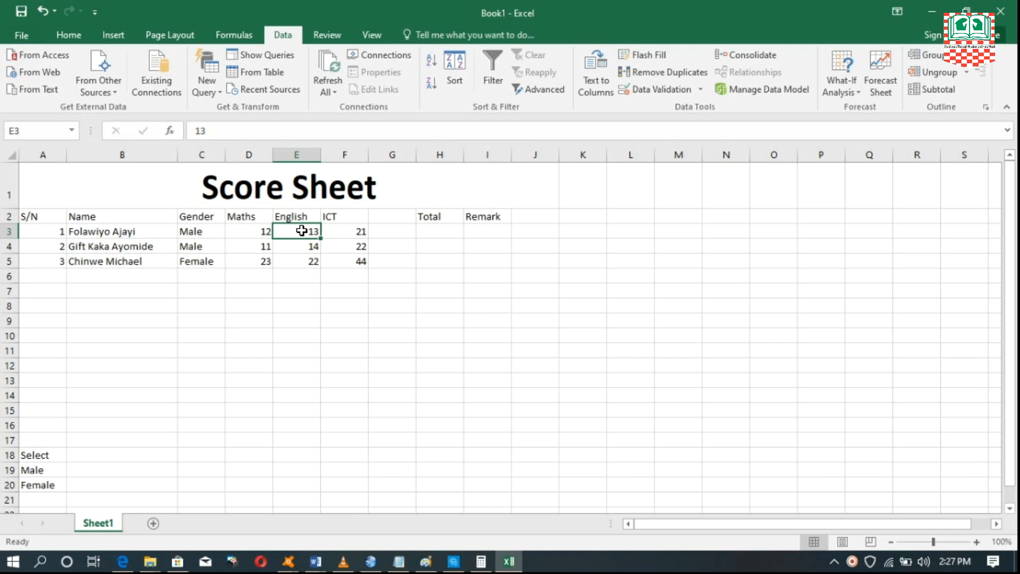
{"action": "left_click", "coordinate": [352, 264]}
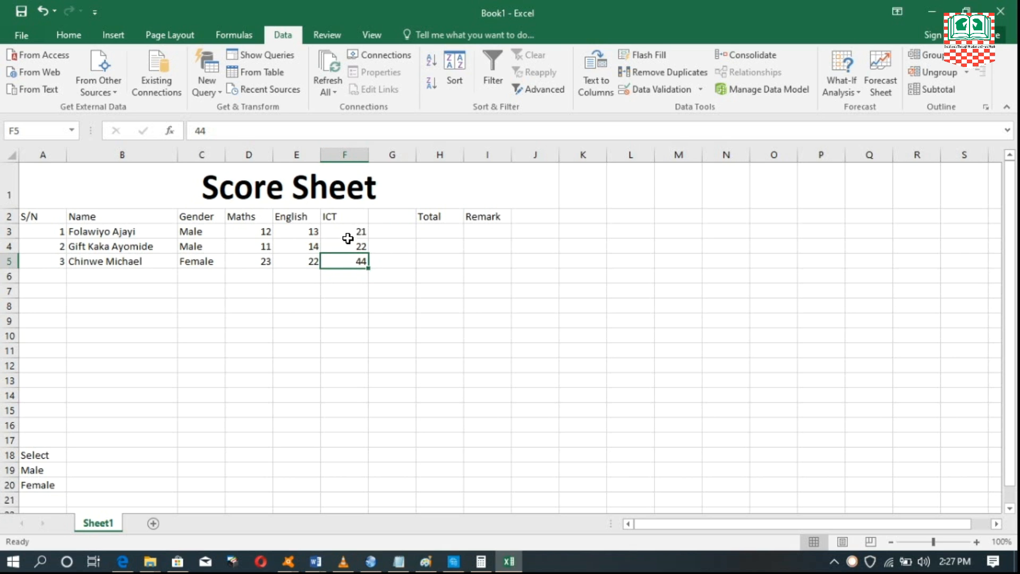
{"action": "left_click", "coordinate": [434, 230]}
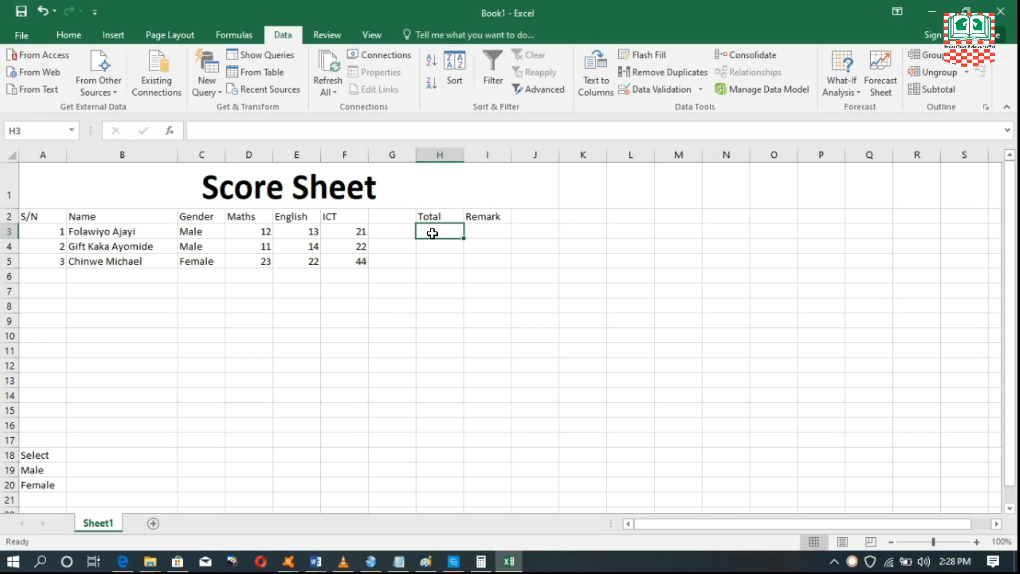
Enter =D3+E3+F3 in H3 so the first student's total shows 46
{"action": "type", "text": "="}
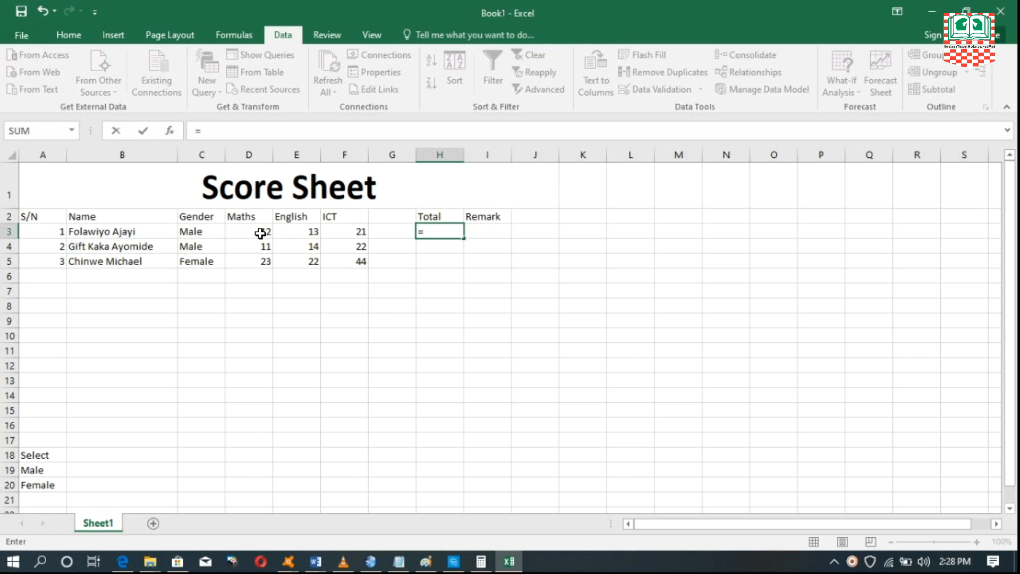
{"action": "type", "text": "D3+E"}
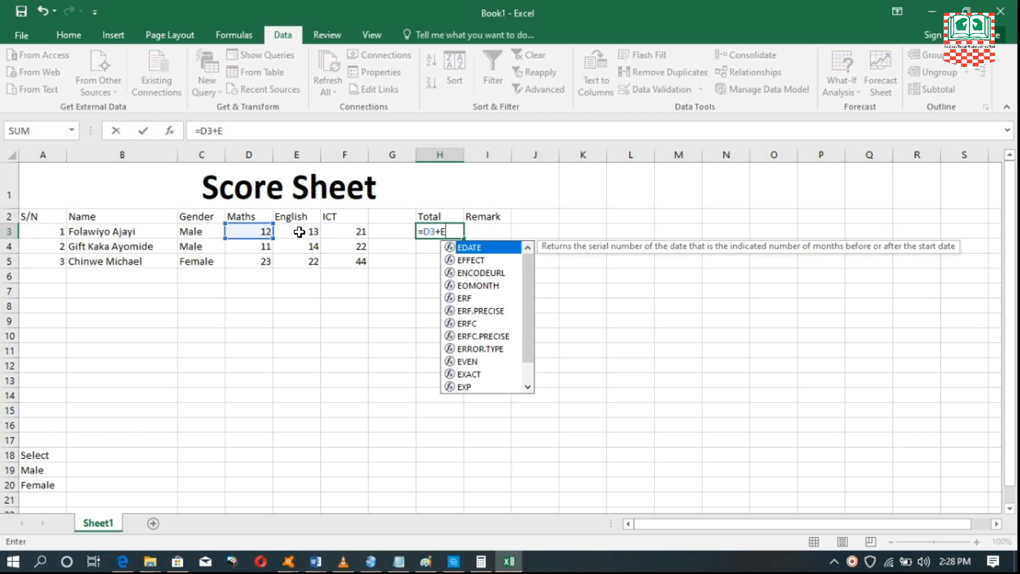
{"action": "type", "text": "3+"}
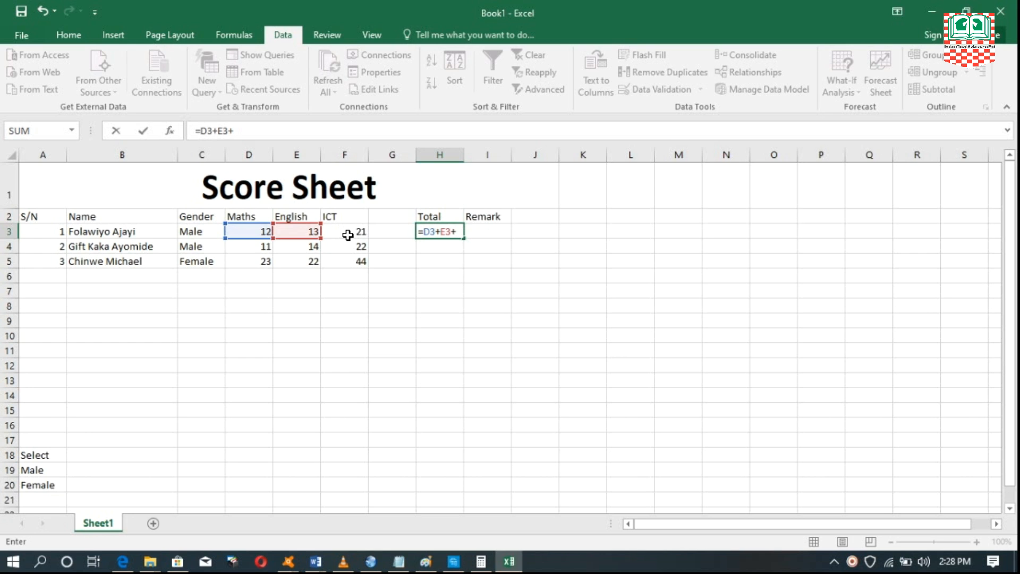
{"action": "type", "text": "F3"}
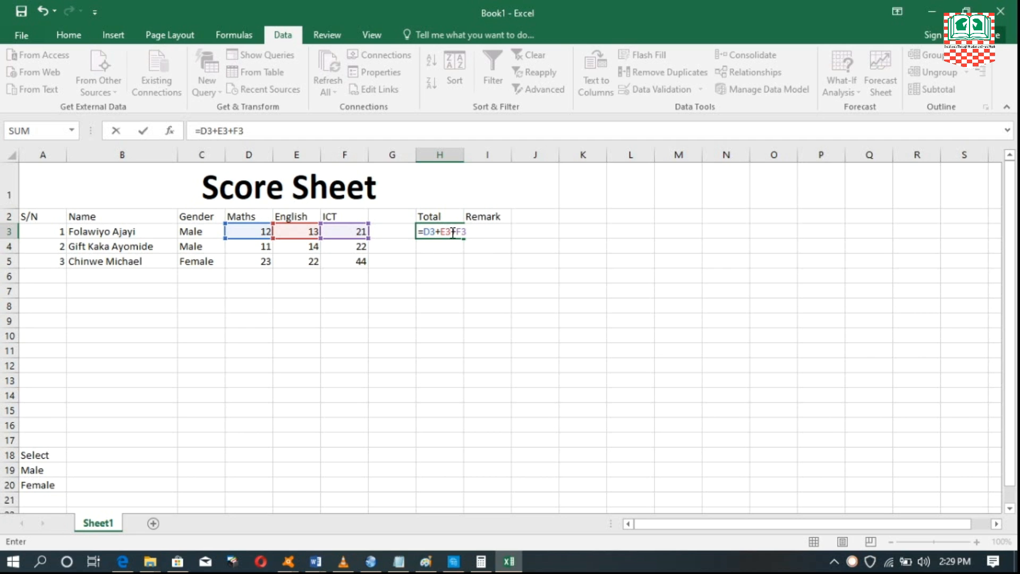
{"action": "key", "text": "Return"}
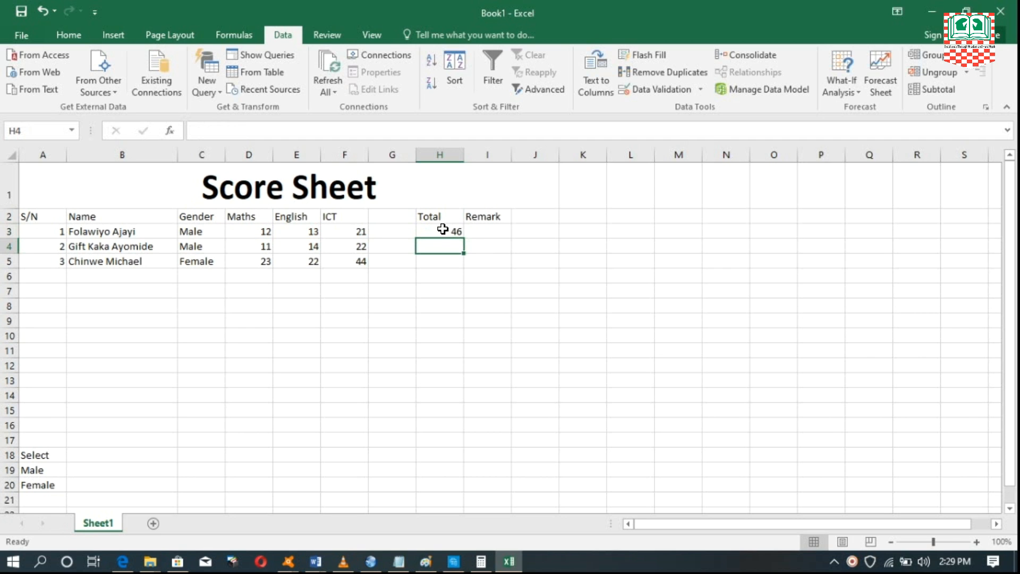
Change the first student's ICT score in F3 from 21 to 31
{"action": "left_click", "coordinate": [443, 229]}
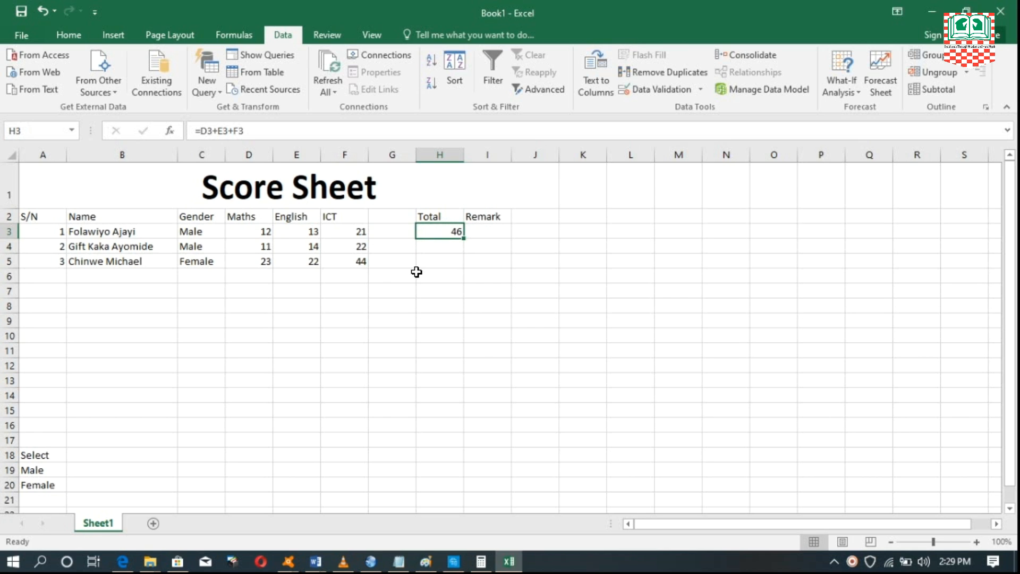
{"action": "double_click", "coordinate": [351, 232]}
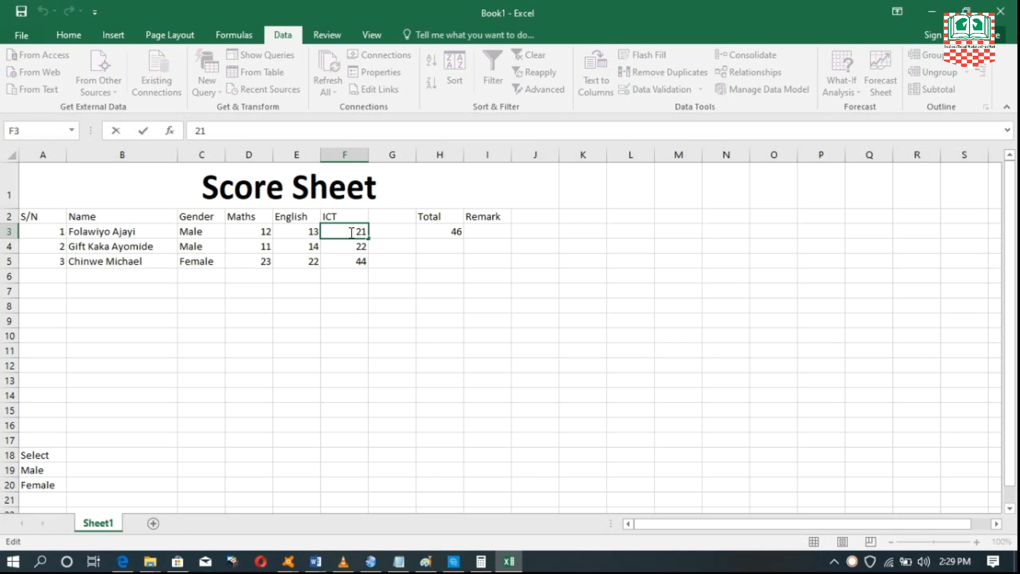
{"action": "key", "text": "Delete"}
{"action": "type", "text": "3"}
{"action": "left_click", "coordinate": [392, 246]}
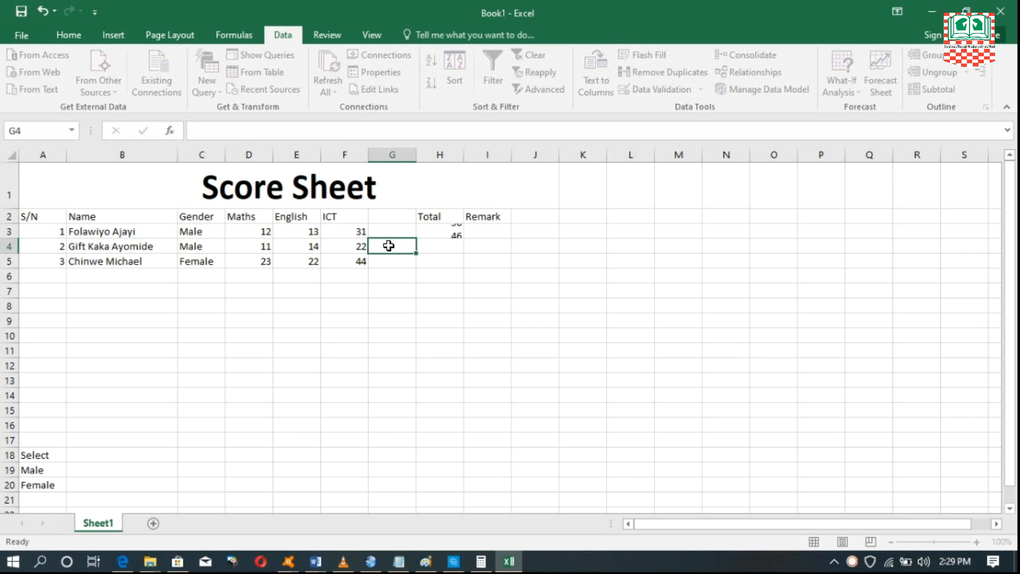
{"action": "left_click", "coordinate": [444, 232]}
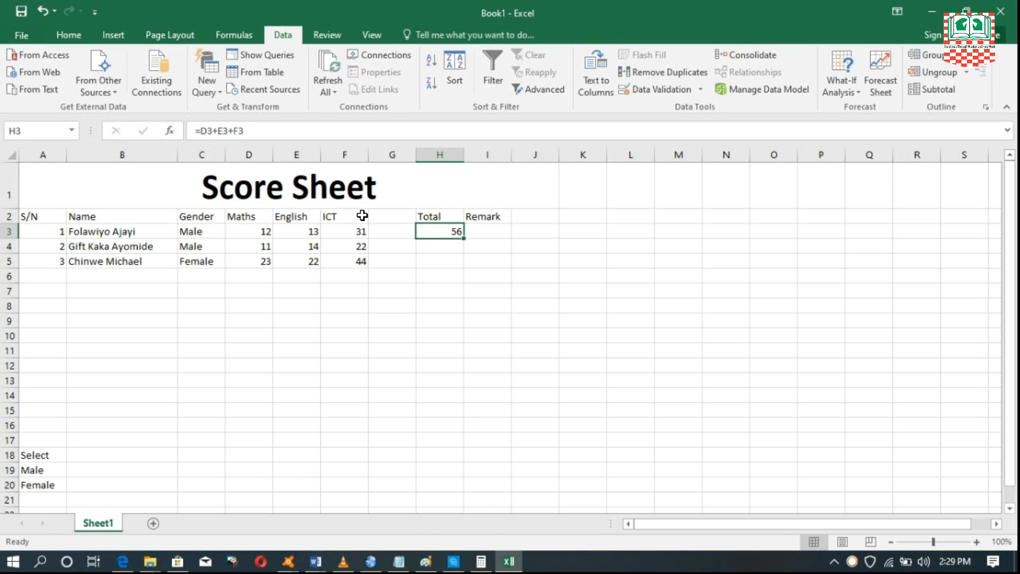
Re-commit the =D3+E3+F3 formula in H3 so the total reads 56
{"action": "left_click", "coordinate": [205, 231]}
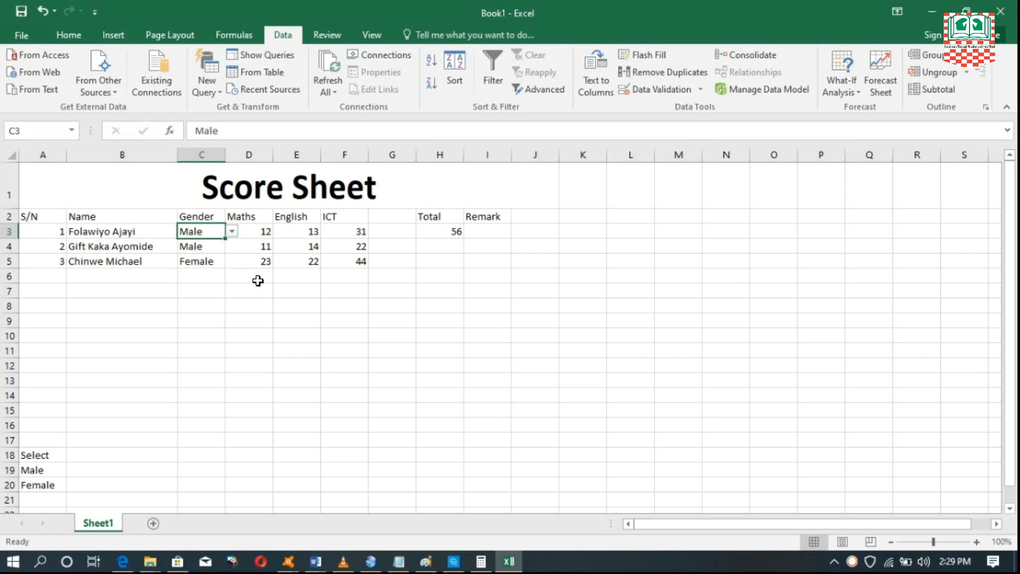
{"action": "left_click", "coordinate": [434, 233]}
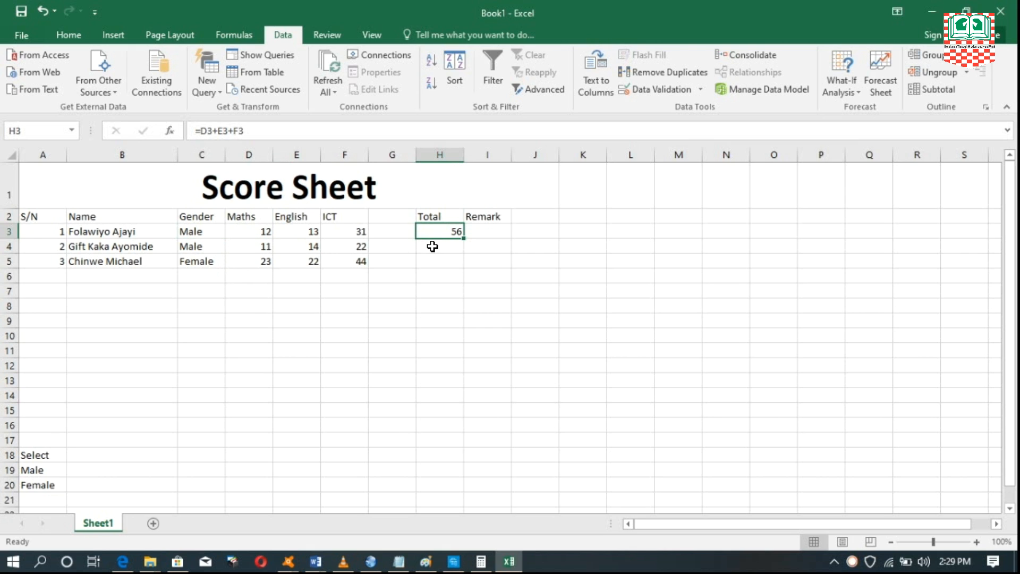
{"action": "left_click", "coordinate": [442, 251]}
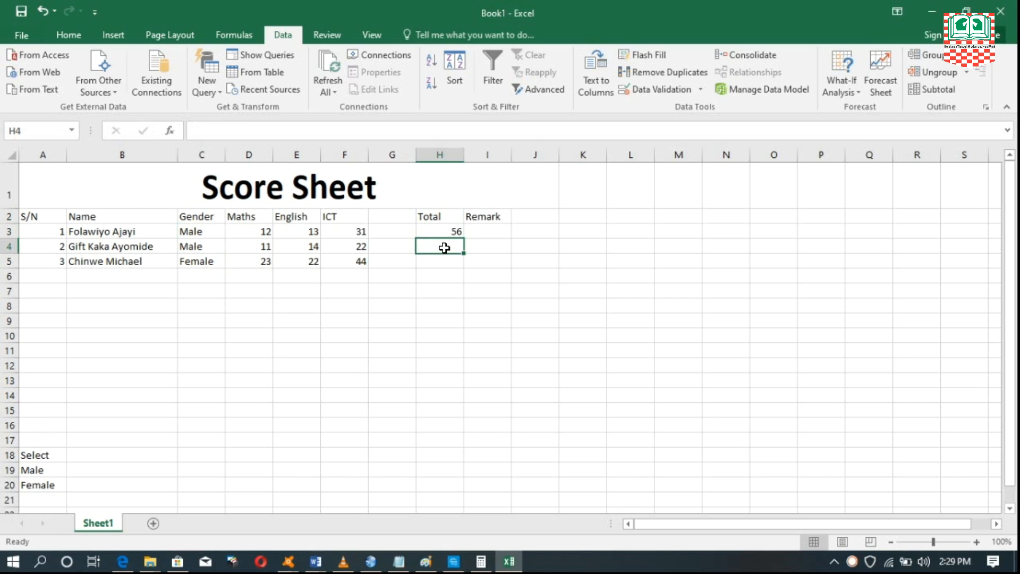
{"action": "left_click", "coordinate": [442, 231]}
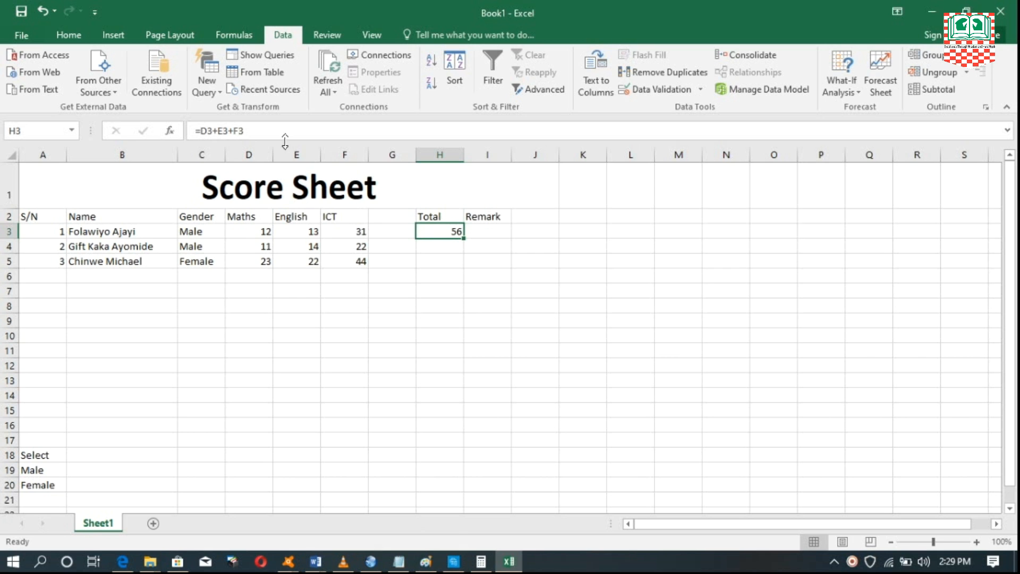
{"action": "left_click_drag", "start_coordinate": [250, 131], "coordinate": [194, 131]}
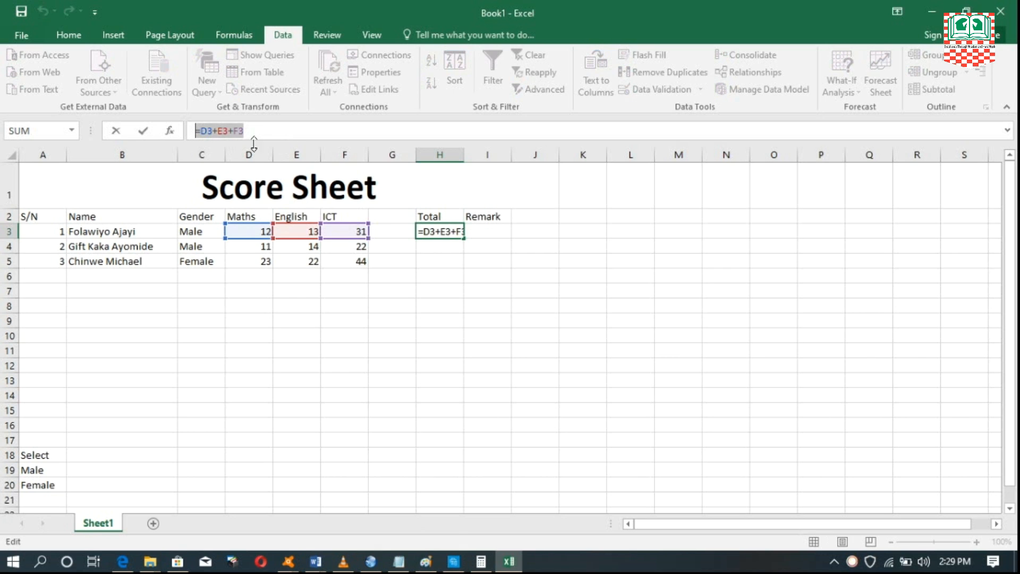
{"action": "left_click", "coordinate": [448, 228]}
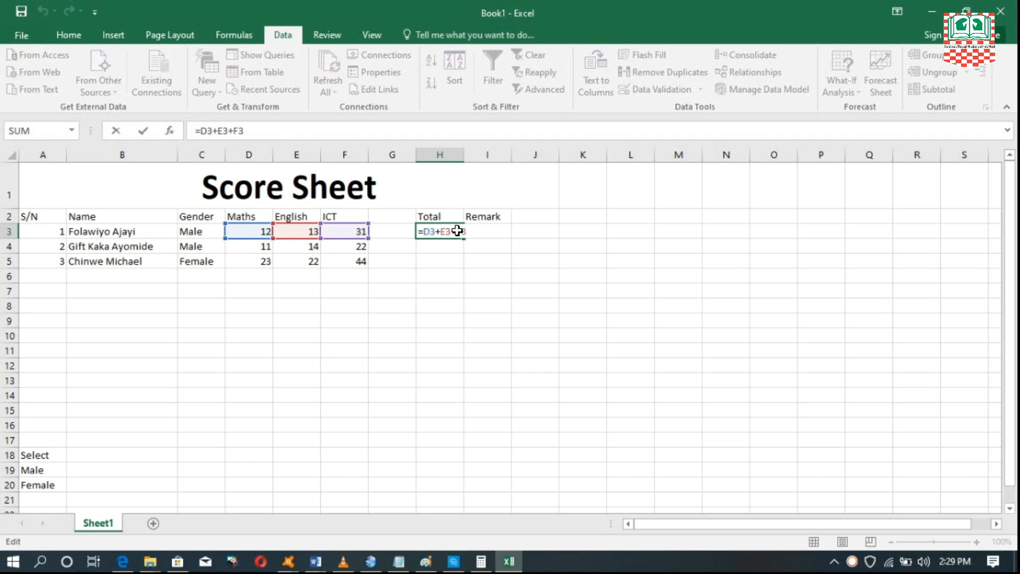
{"action": "key", "text": "Return"}
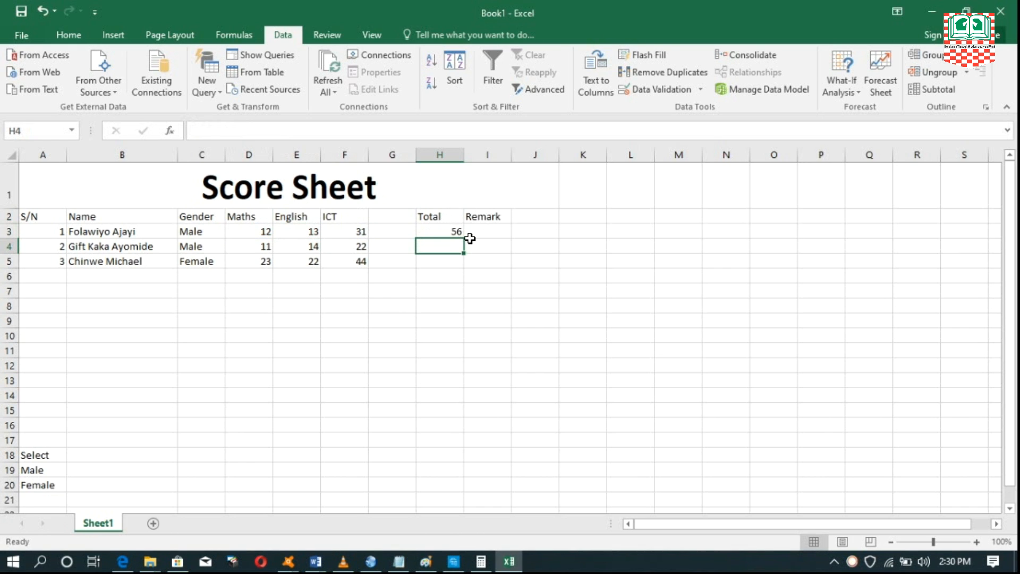
{"action": "left_click", "coordinate": [460, 231]}
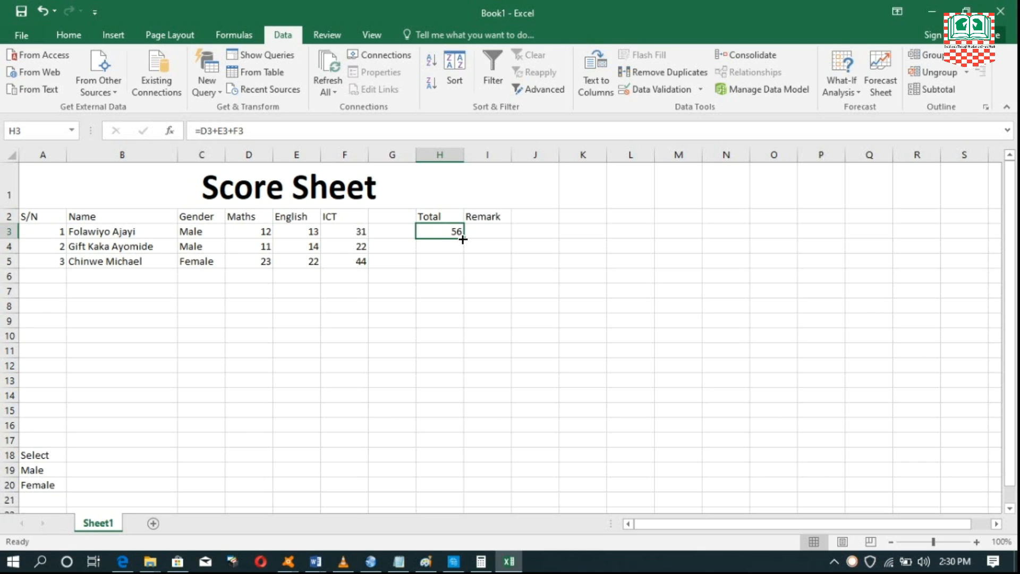
Fill the H3 sum formula down to H5, giving totals 47 and 89, and verify each formula
{"action": "left_click_drag", "start_coordinate": [463, 239], "coordinate": [467, 269]}
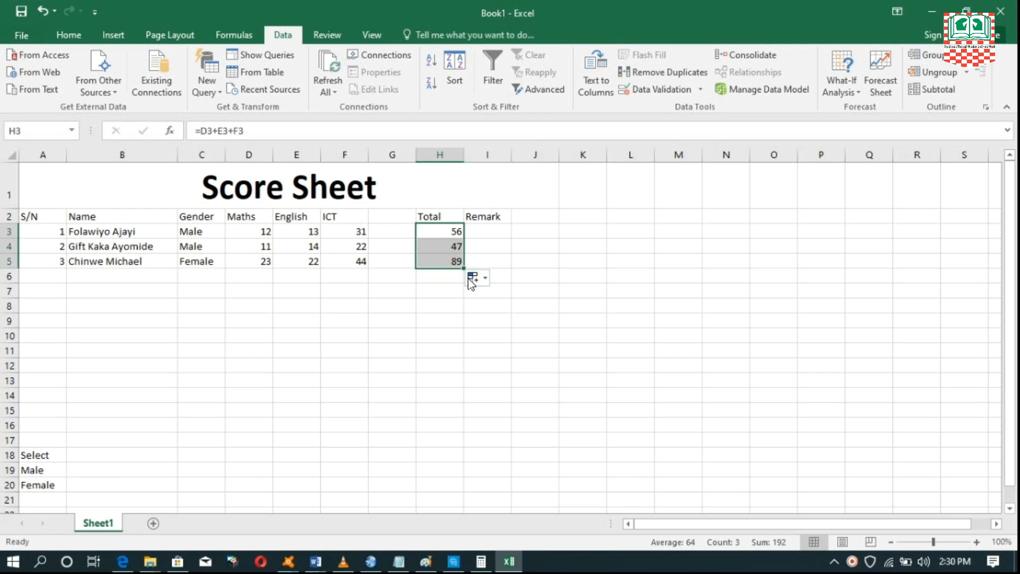
{"action": "left_click", "coordinate": [433, 249]}
{"action": "key", "text": "Down"}
{"action": "left_click", "coordinate": [440, 247]}
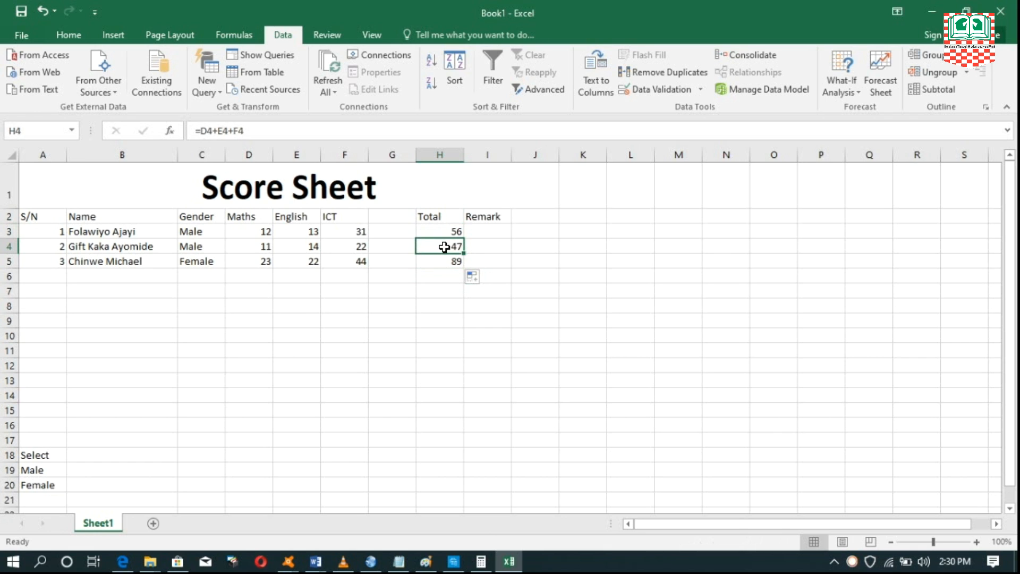
{"action": "left_click", "coordinate": [447, 264]}
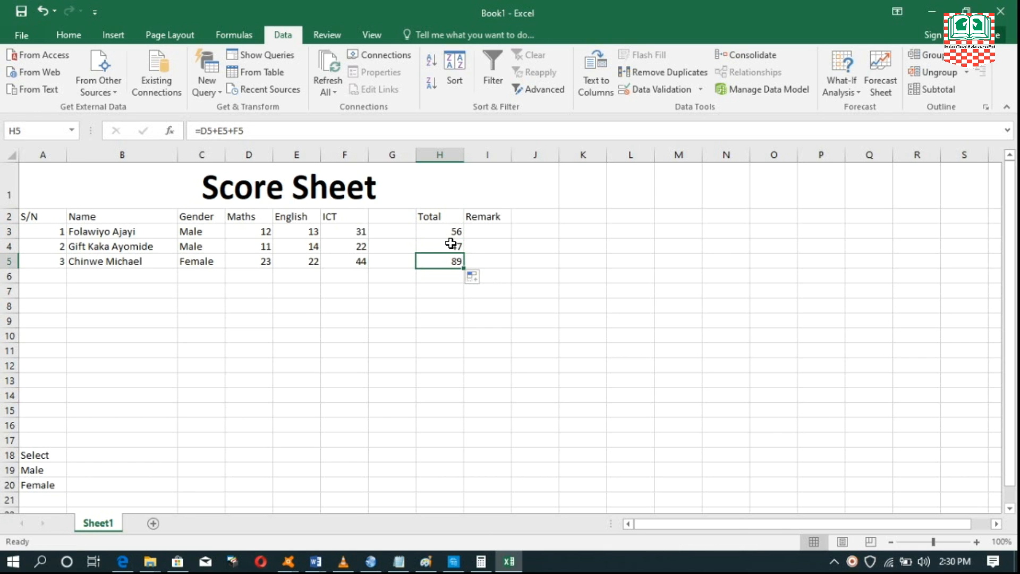
{"action": "left_click", "coordinate": [451, 248]}
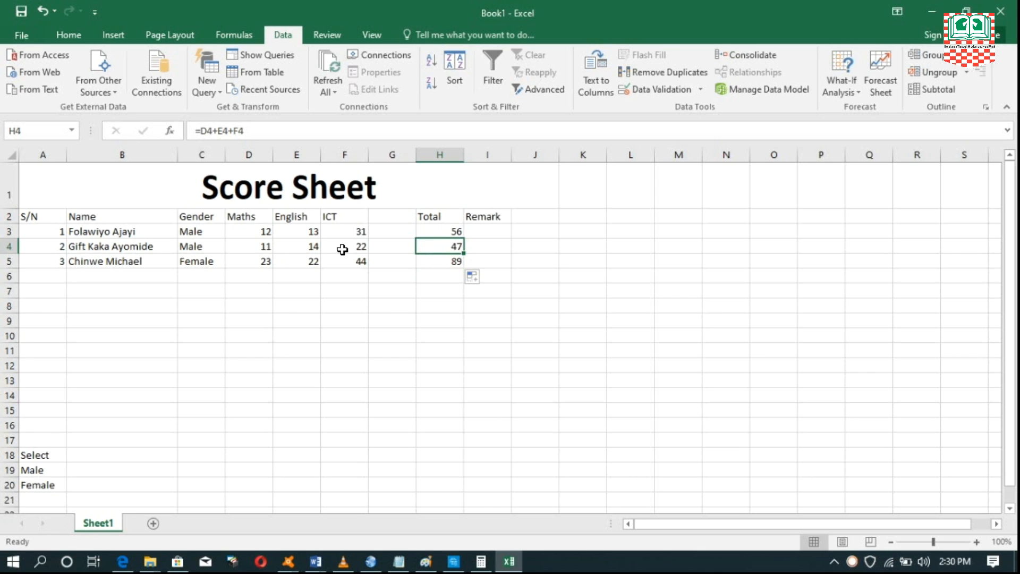
{"action": "left_click", "coordinate": [455, 231]}
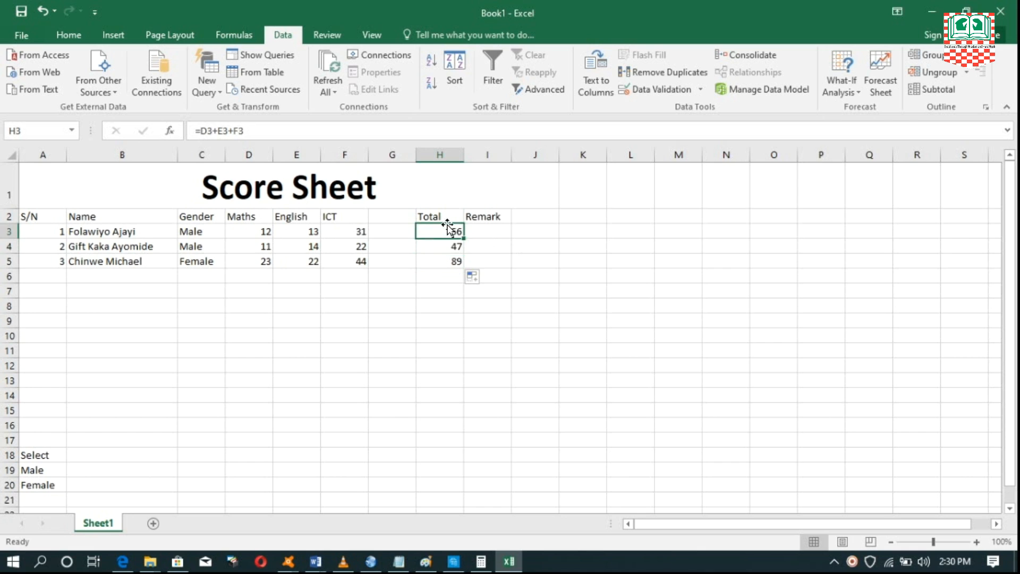
{"action": "left_click", "coordinate": [448, 246]}
{"action": "left_click", "coordinate": [451, 260]}
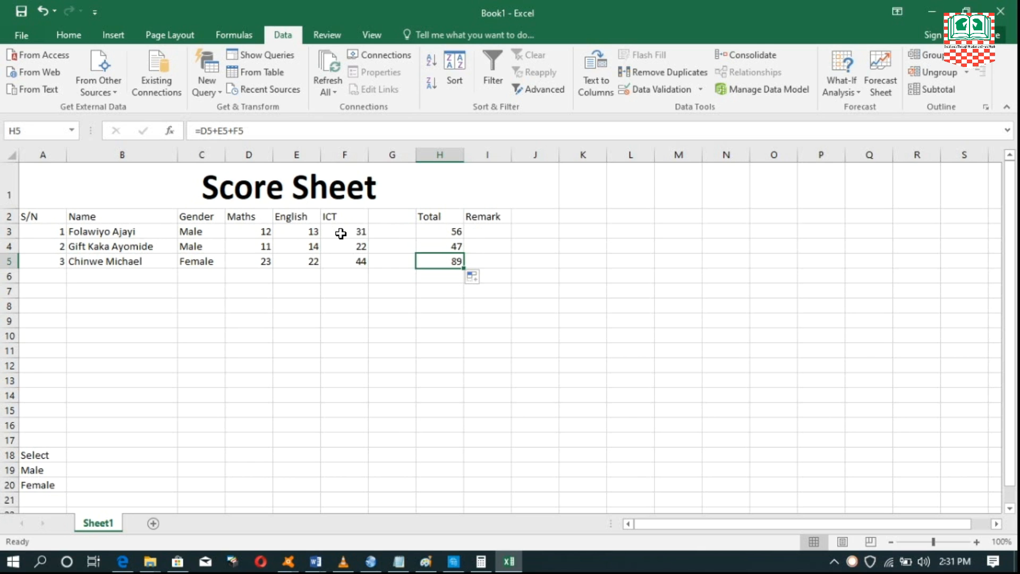
Begin the Remark formula in I3 as =IF(H3>50, correcting typing slips
{"action": "left_click", "coordinate": [482, 232]}
{"action": "type", "text": "="}
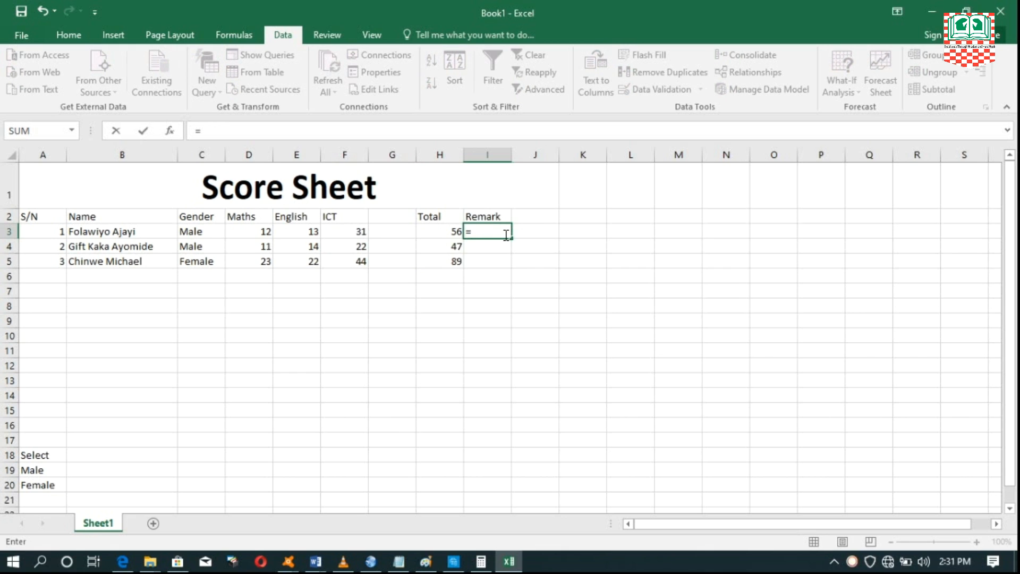
{"action": "type", "text": "IF"}
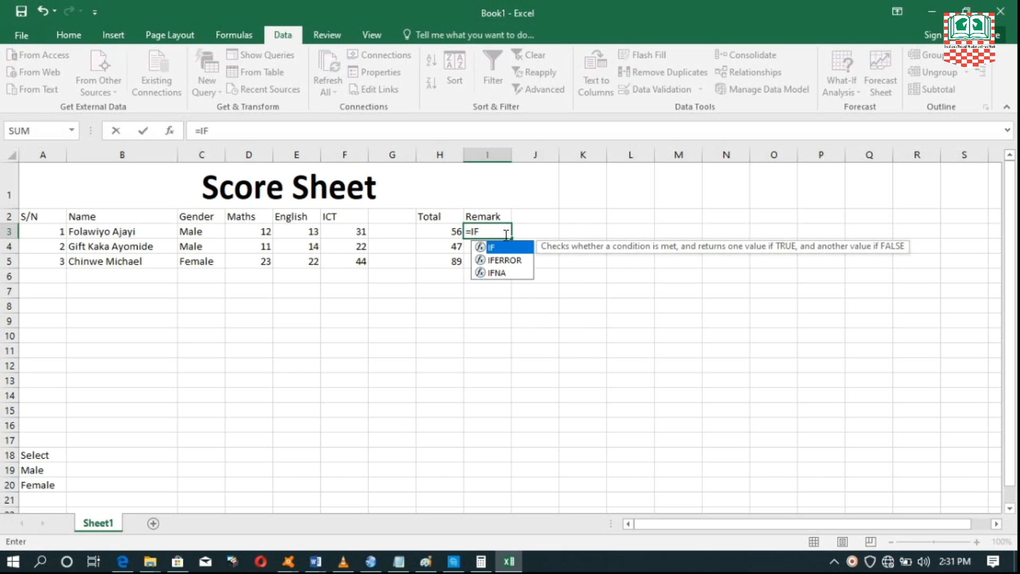
{"action": "type", "text": "("}
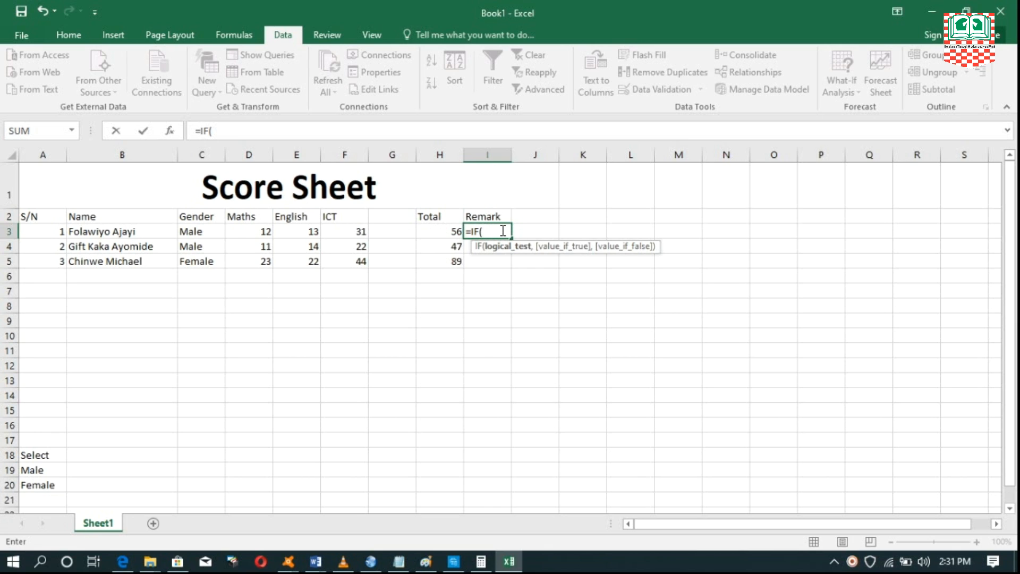
{"action": "type", "text": "h"}
{"action": "key", "text": "BackSpace"}
{"action": "type", "text": "H#"}
{"action": "key", "text": "BackSpace"}
{"action": "type", "text": "3>50"}
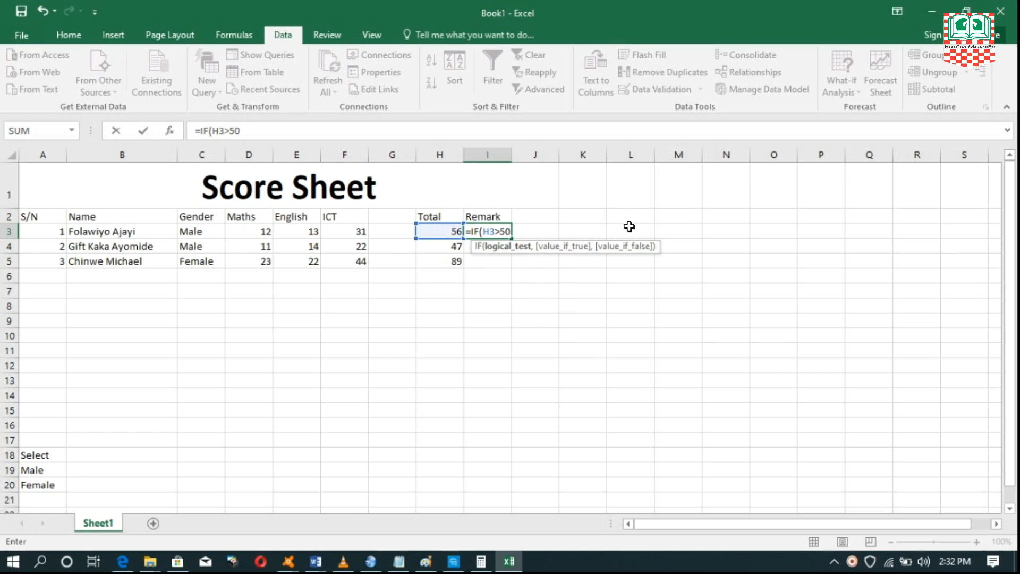
Complete I3 as =IF(H3>50,"PASS","FAIL") so it displays PASS
{"action": "type", "text": ","}
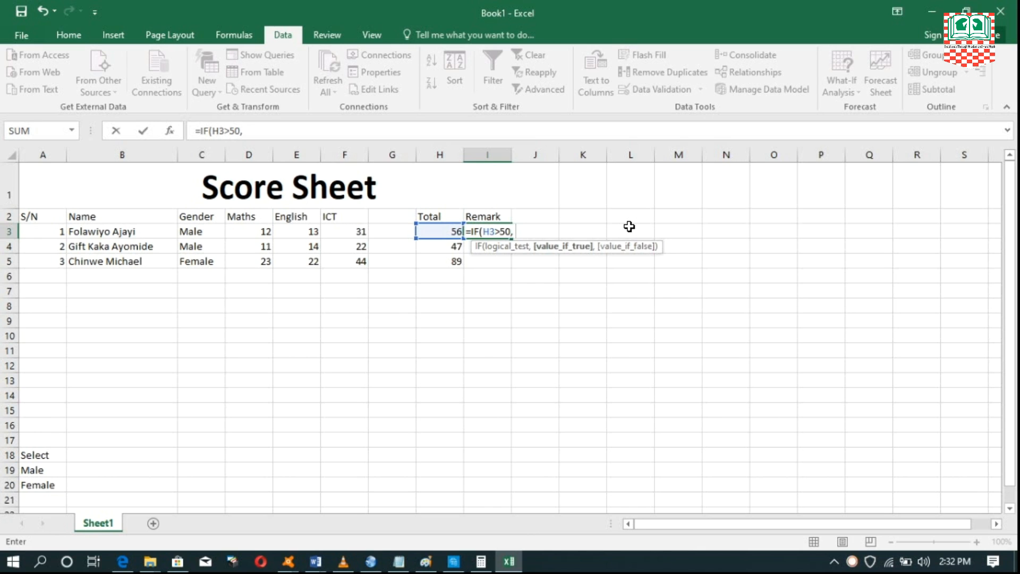
{"action": "type", "text": " \"\""}
{"action": "key", "text": "BackSpace"}
{"action": "type", "text": "PASS\","}
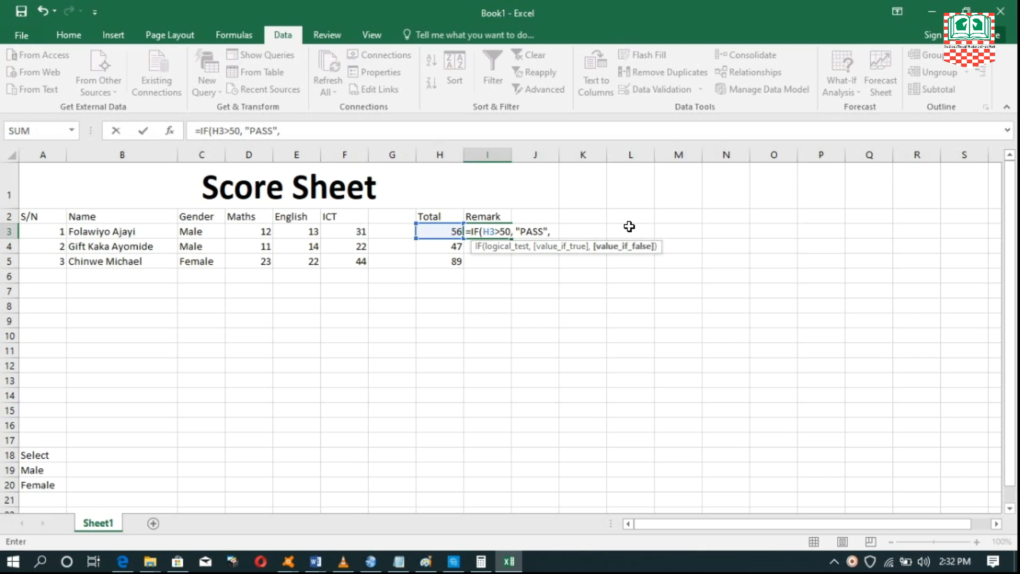
{"action": "type", "text": "\"FAIL\""}
{"action": "type", "text": ")"}
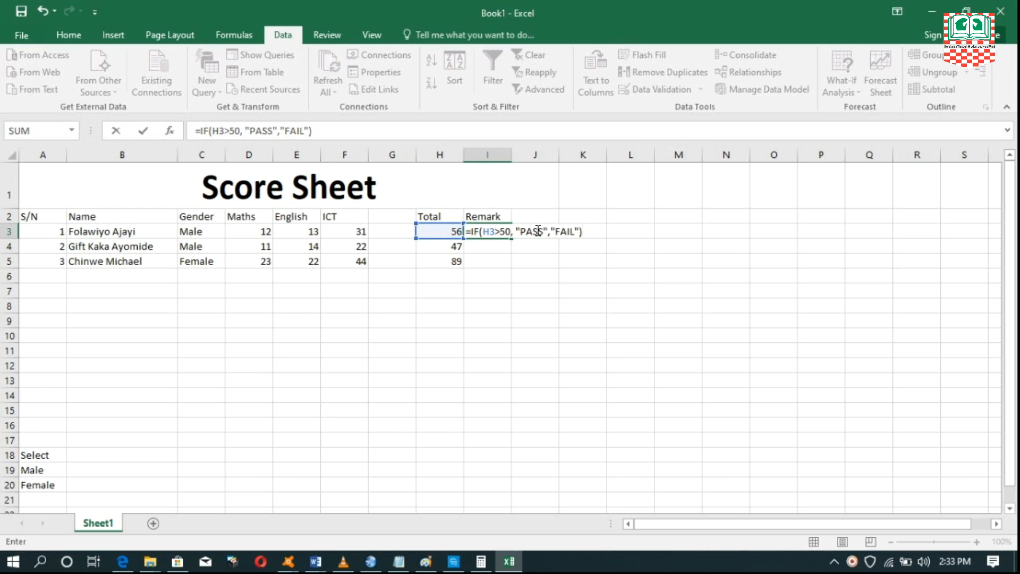
{"action": "key", "text": "Return"}
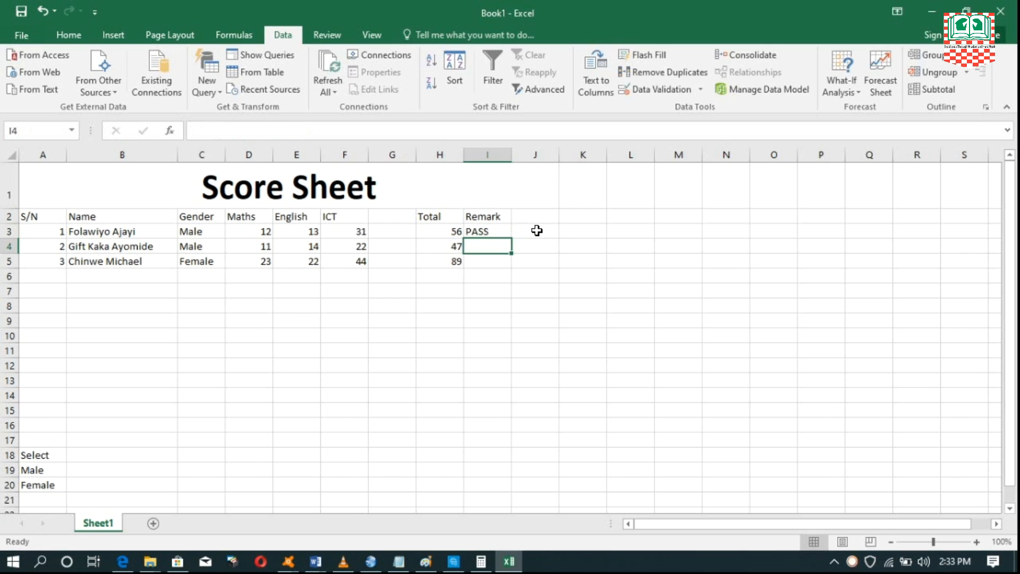
Fill the PASS/FAIL formula from I3 down to I5, showing FAIL and PASS, and verify each remark
{"action": "left_click", "coordinate": [497, 230]}
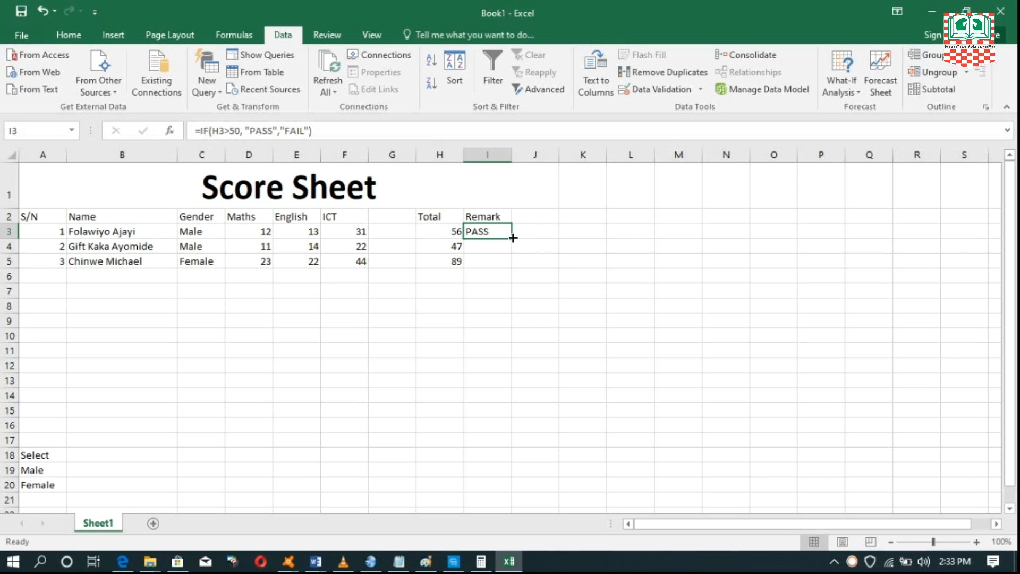
{"action": "left_click_drag", "start_coordinate": [512, 236], "coordinate": [511, 263]}
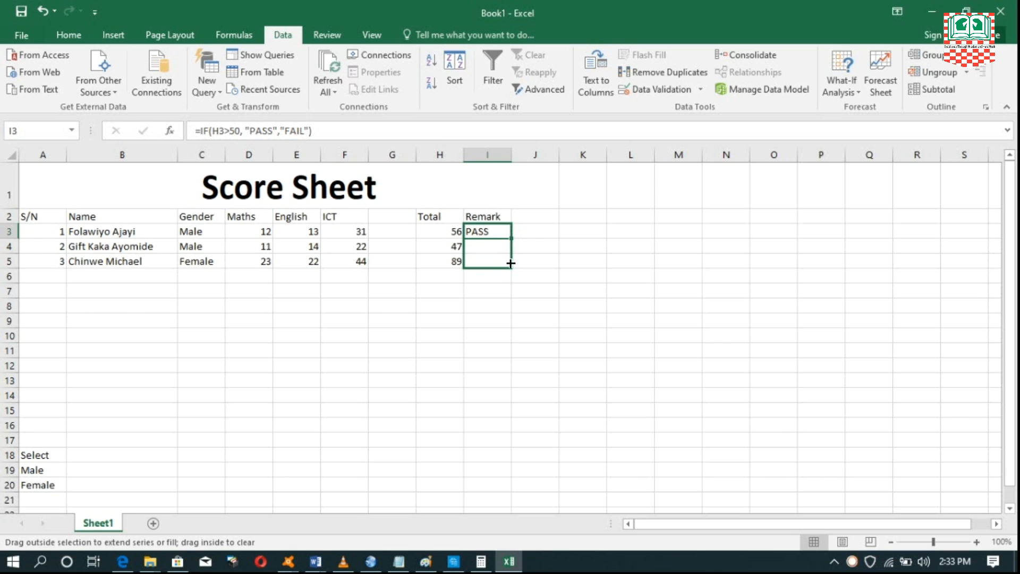
{"action": "left_click_drag", "start_coordinate": [510, 263], "coordinate": [511, 264]}
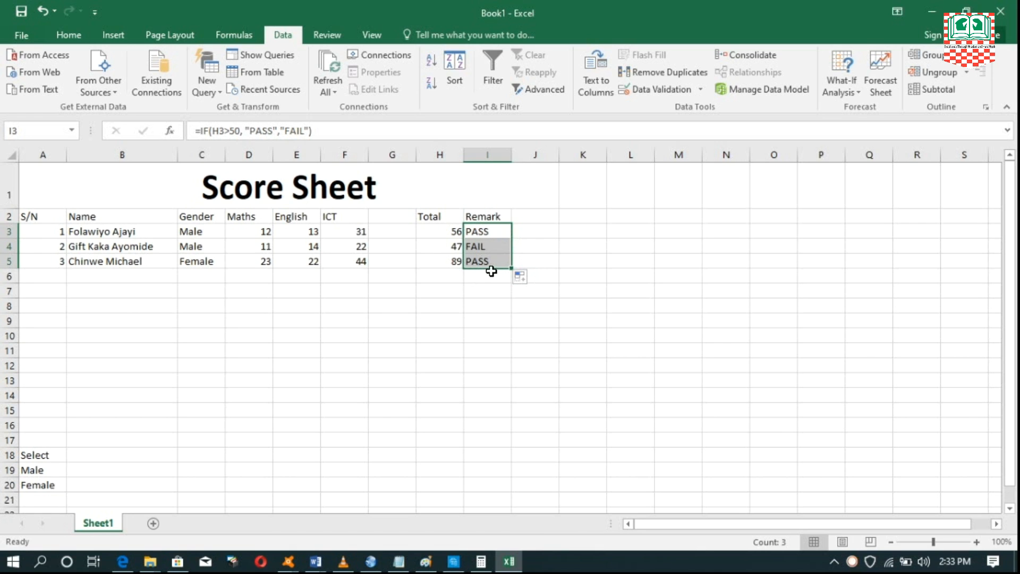
{"action": "left_click", "coordinate": [491, 274]}
{"action": "left_click", "coordinate": [495, 248]}
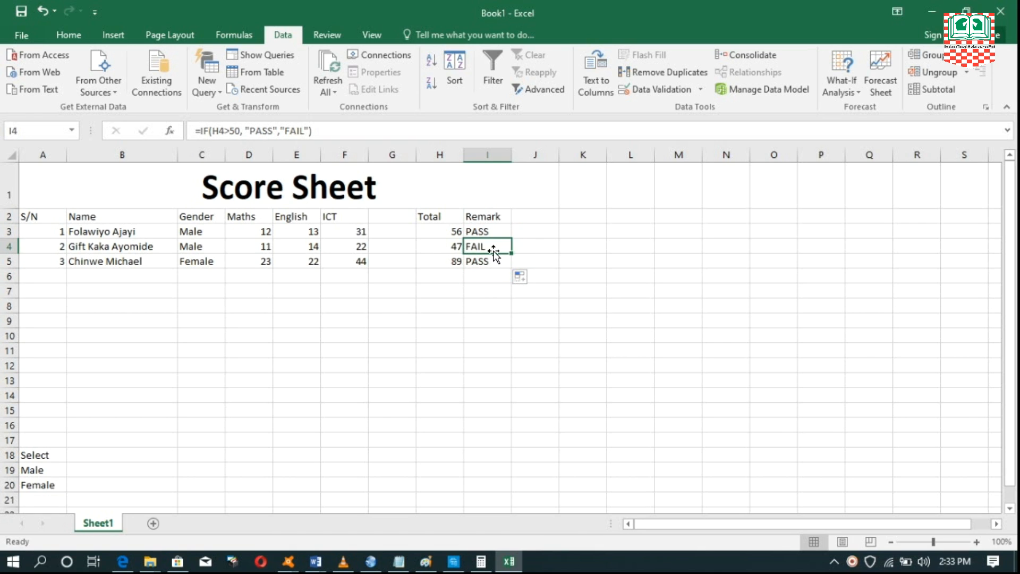
{"action": "left_click", "coordinate": [487, 261]}
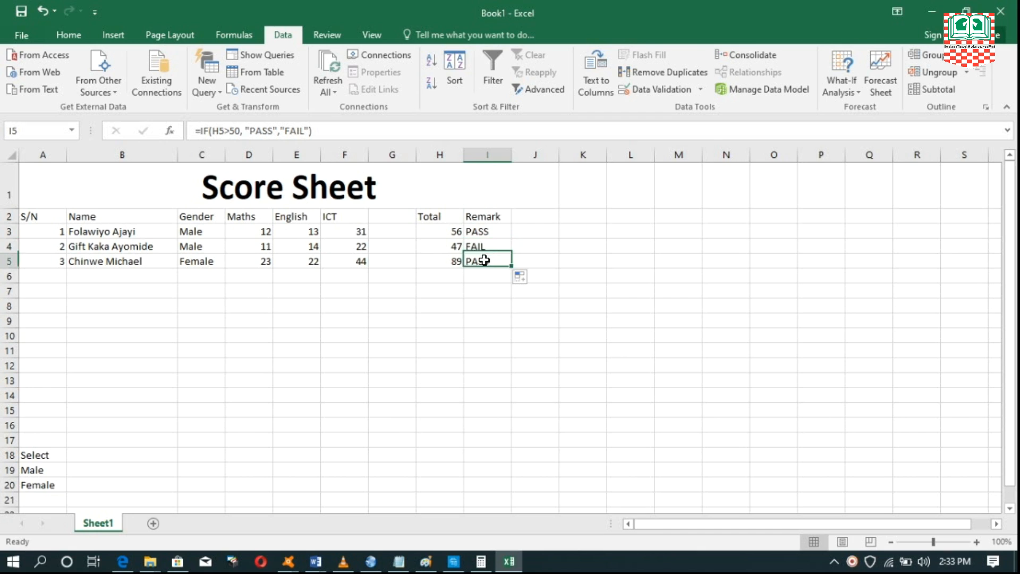
{"action": "left_click", "coordinate": [450, 263]}
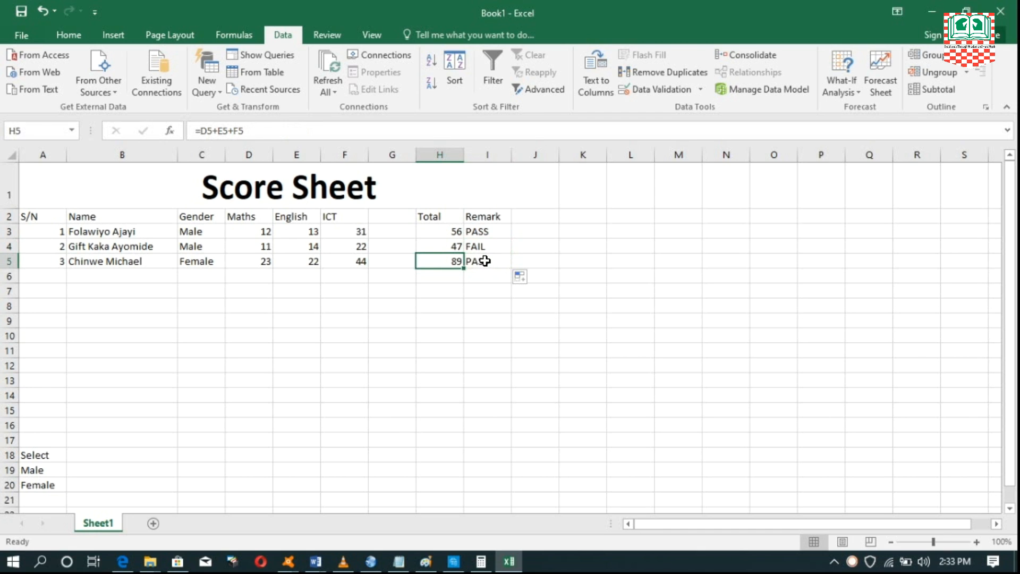
{"action": "left_click", "coordinate": [481, 261]}
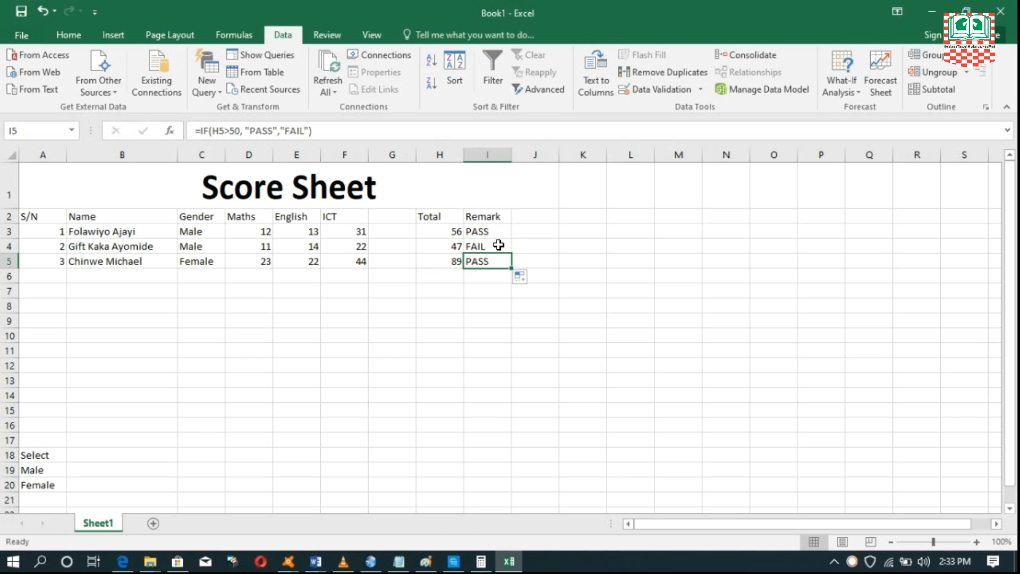
{"action": "left_click", "coordinate": [488, 231]}
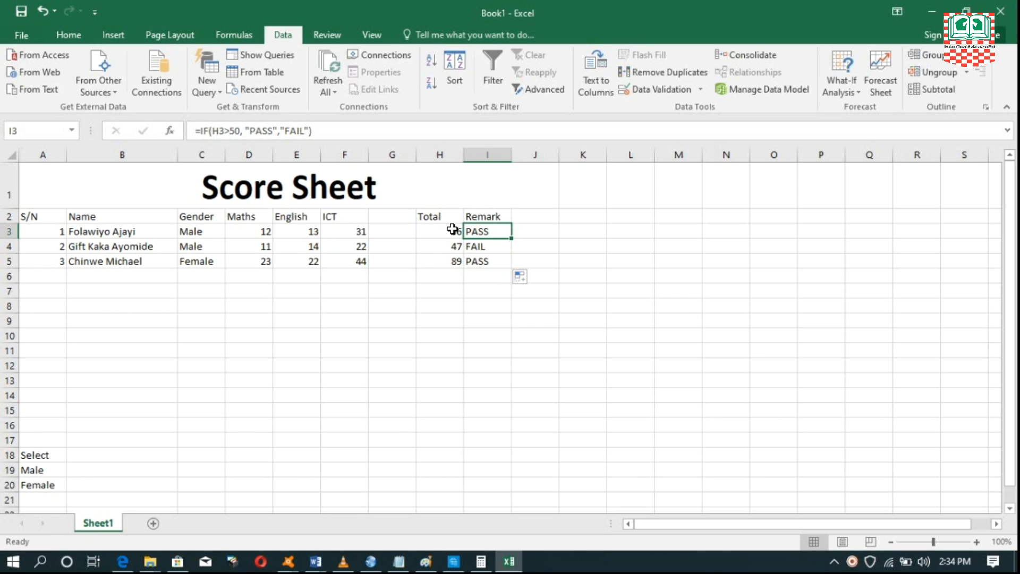
{"action": "left_click", "coordinate": [489, 246]}
{"action": "left_click", "coordinate": [491, 262]}
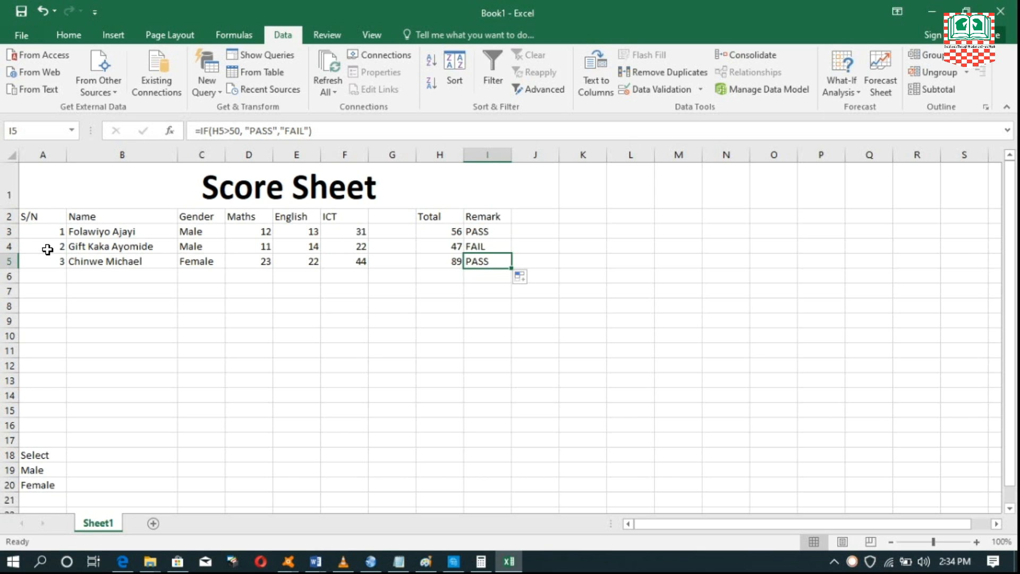
Apply All Borders to the score table range A1:J8
{"action": "left_click_drag", "start_coordinate": [39, 174], "coordinate": [500, 308]}
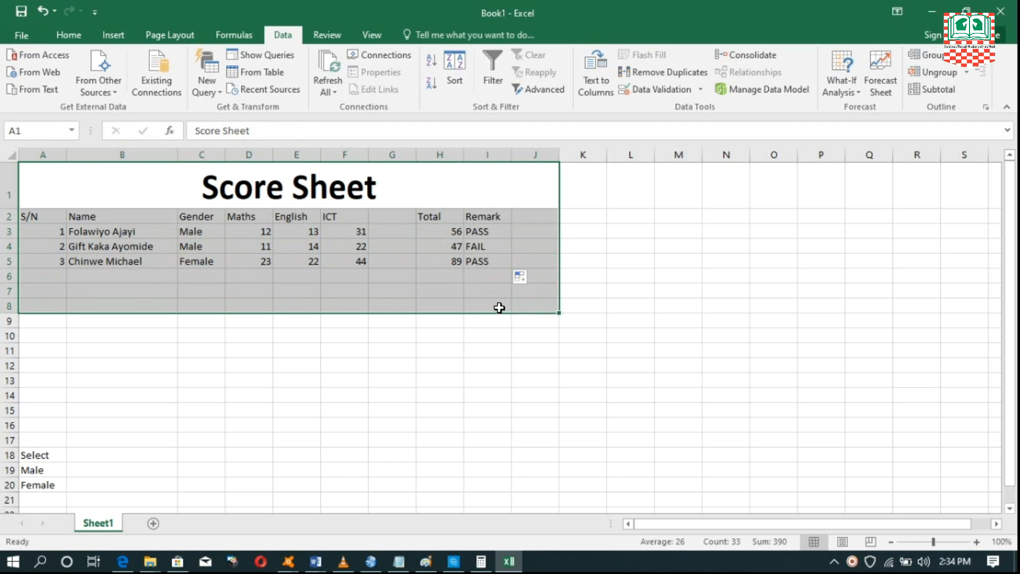
{"action": "left_click", "coordinate": [68, 35]}
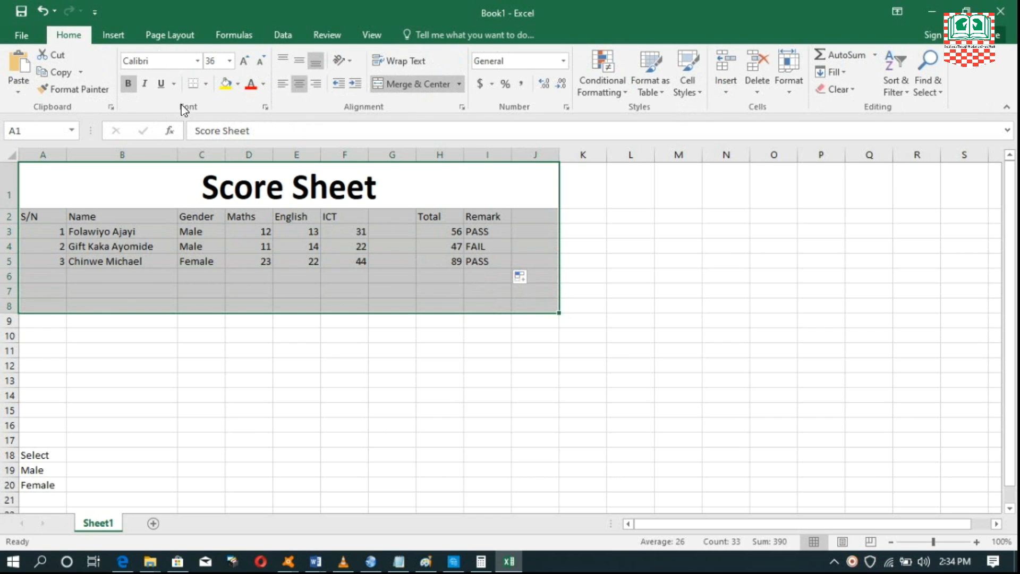
{"action": "left_click", "coordinate": [206, 85]}
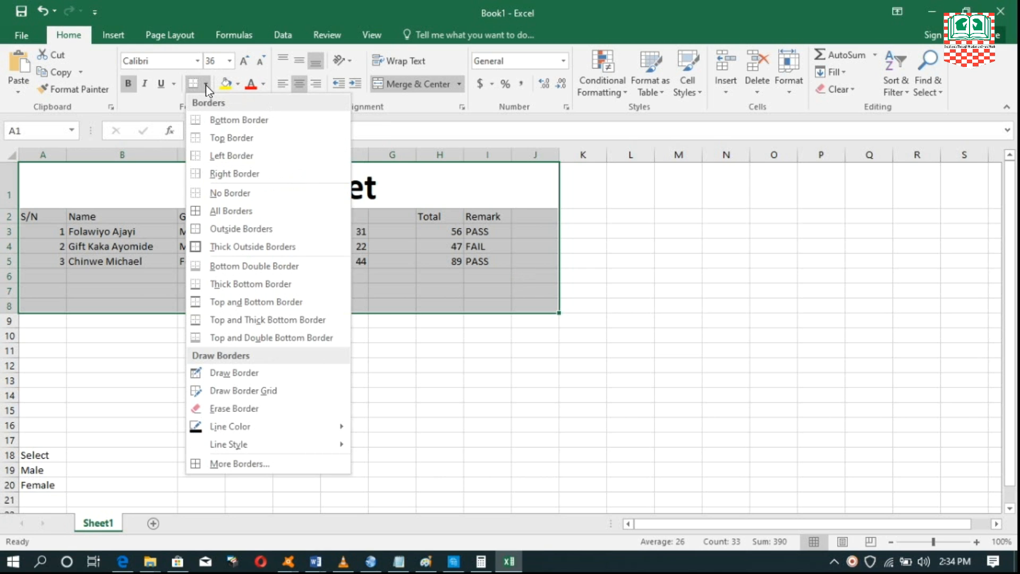
{"action": "left_click", "coordinate": [228, 212]}
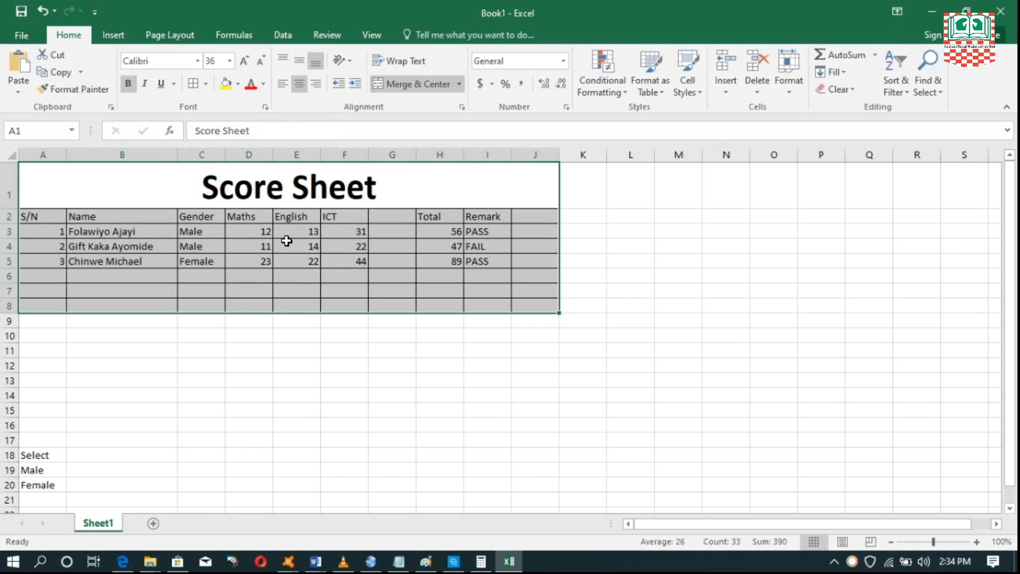
{"action": "left_click", "coordinate": [360, 333]}
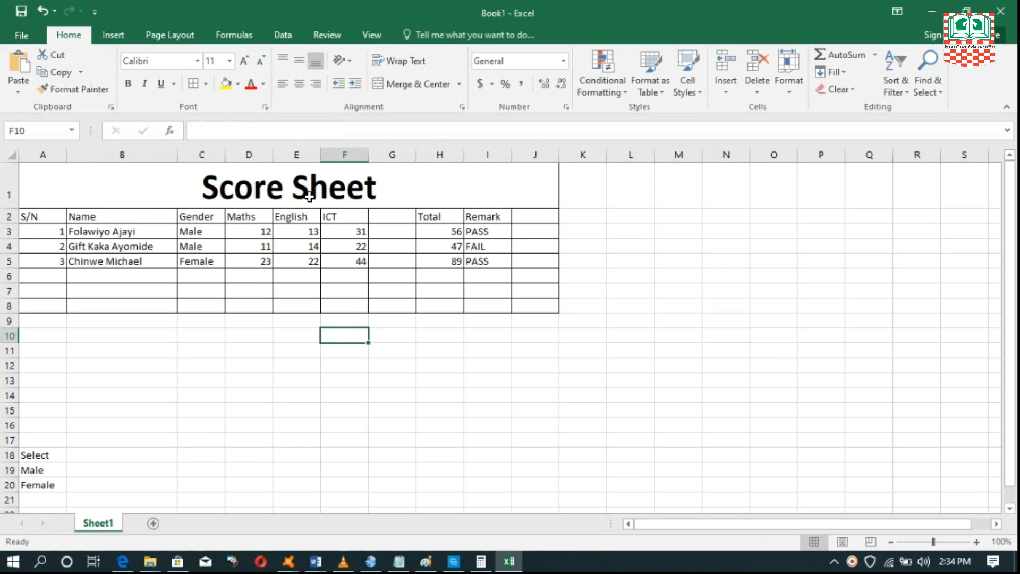
Select student names B3:B8 together with totals H3:H8 using Ctrl
{"action": "left_click", "coordinate": [464, 193]}
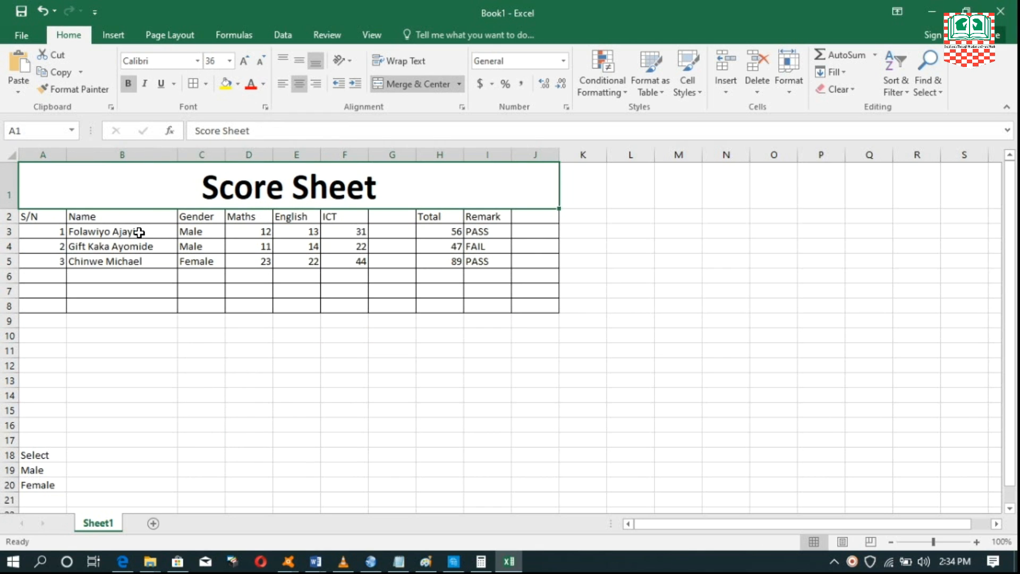
{"action": "left_click", "coordinate": [162, 218]}
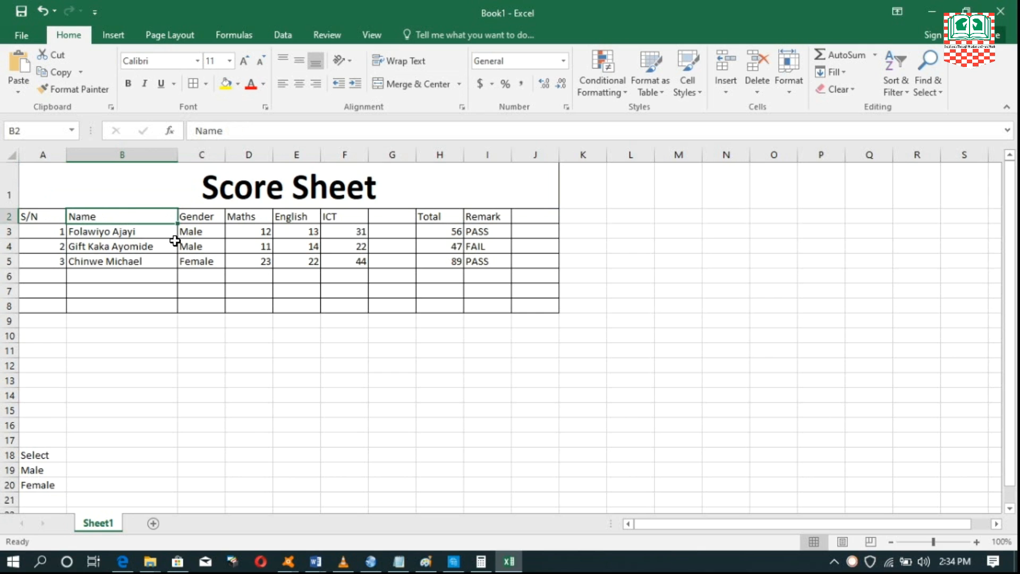
{"action": "left_click", "coordinate": [148, 231]}
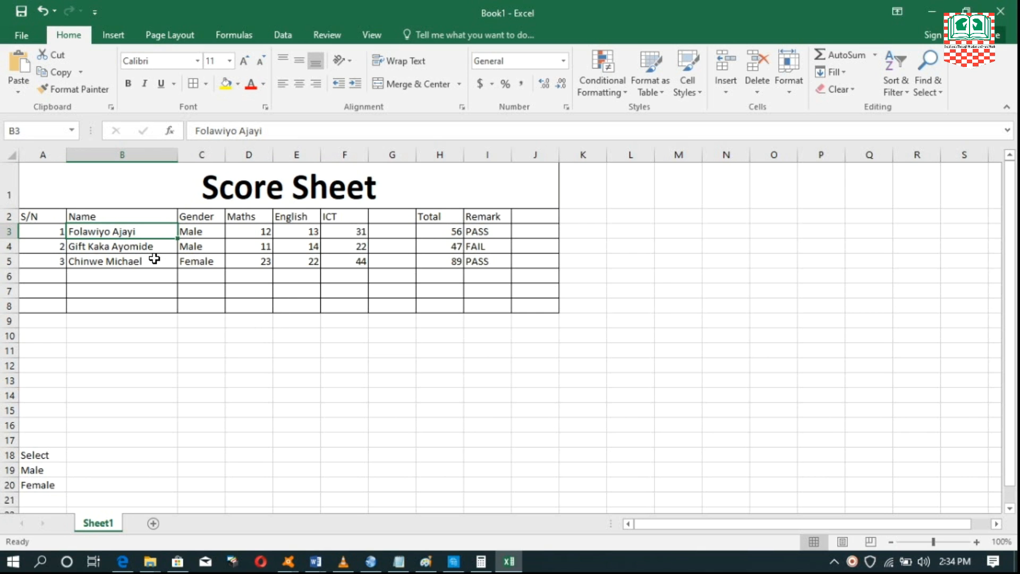
{"action": "left_click_drag", "start_coordinate": [130, 231], "coordinate": [136, 260]}
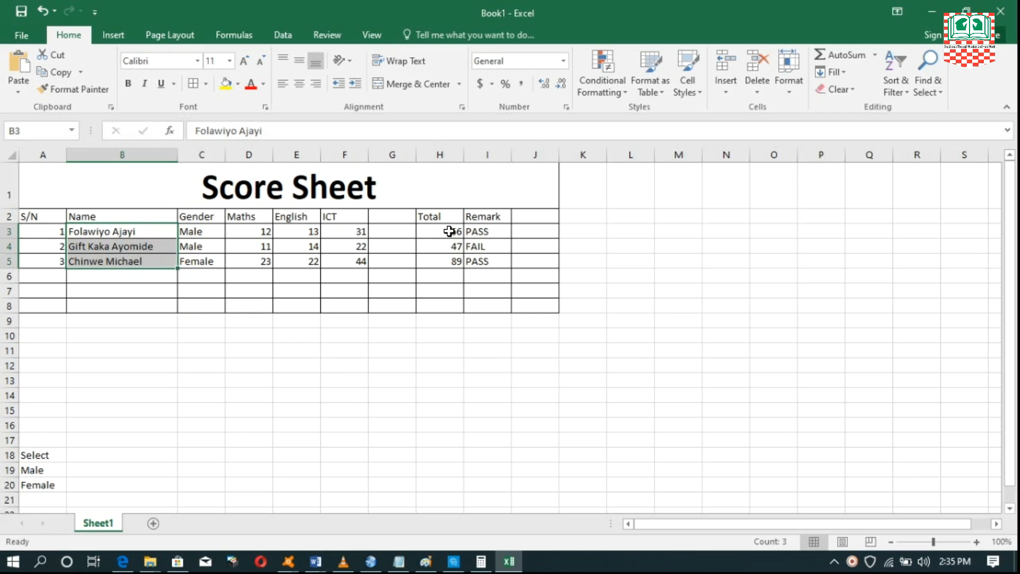
{"action": "left_click_drag", "start_coordinate": [445, 232], "coordinate": [446, 261]}
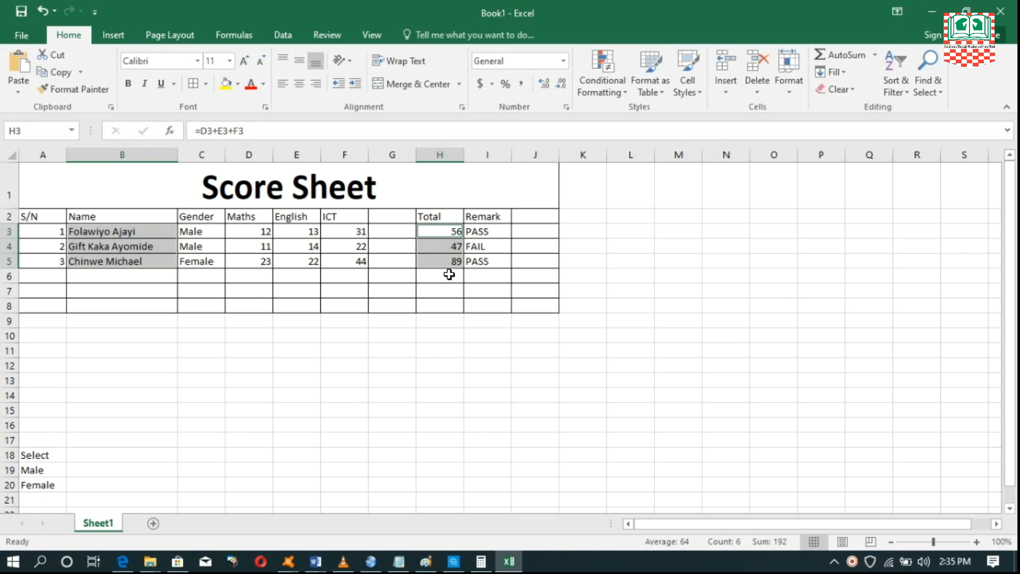
{"action": "left_click", "coordinate": [448, 276]}
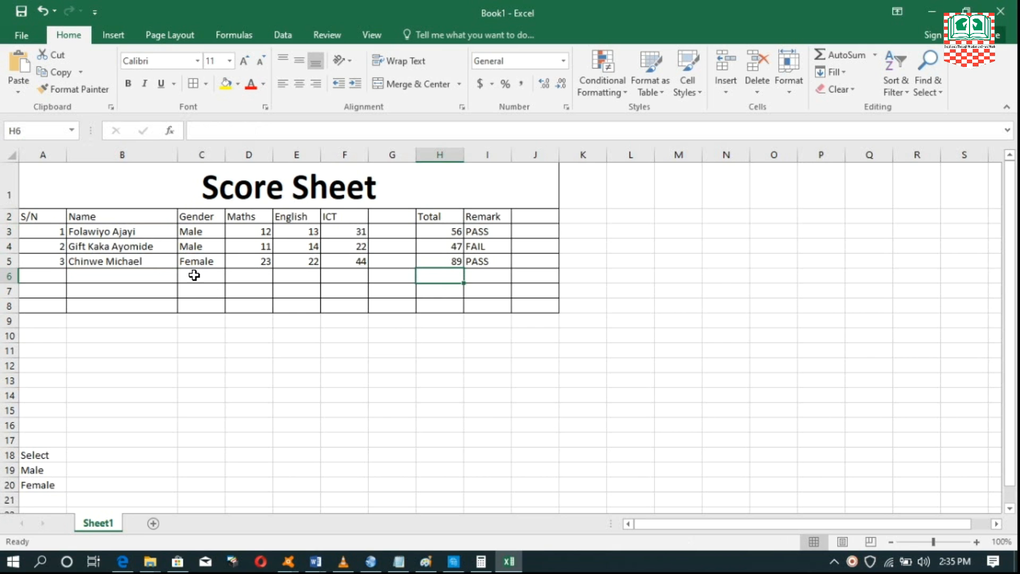
{"action": "left_click", "coordinate": [141, 231]}
{"action": "left_click_drag", "start_coordinate": [141, 235], "coordinate": [148, 303]}
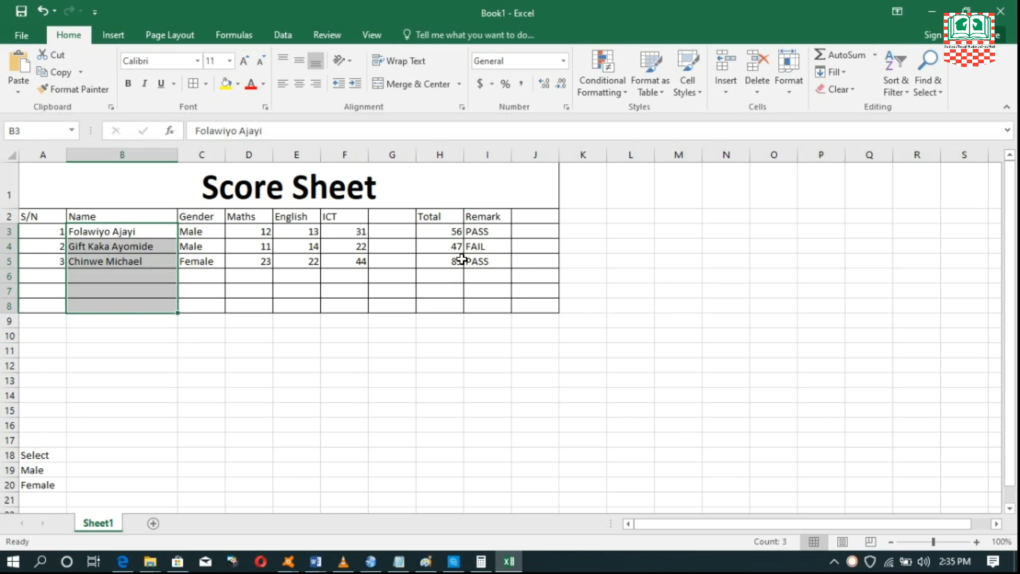
{"action": "left_click_drag", "start_coordinate": [446, 231], "coordinate": [447, 301]}
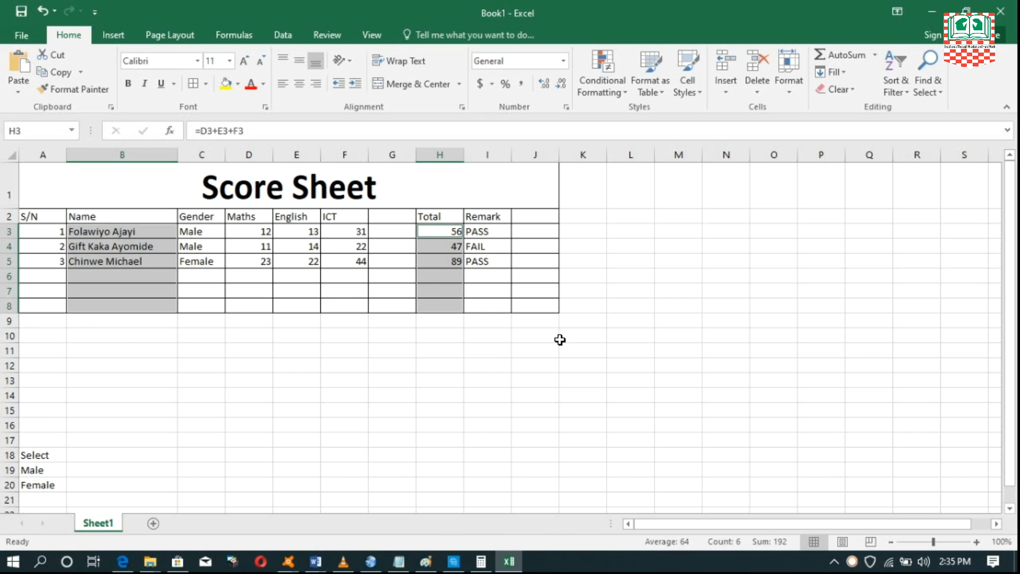
Insert a column chart of totals 56, 47 and 89 and place it right of the table
{"action": "left_click", "coordinate": [114, 38]}
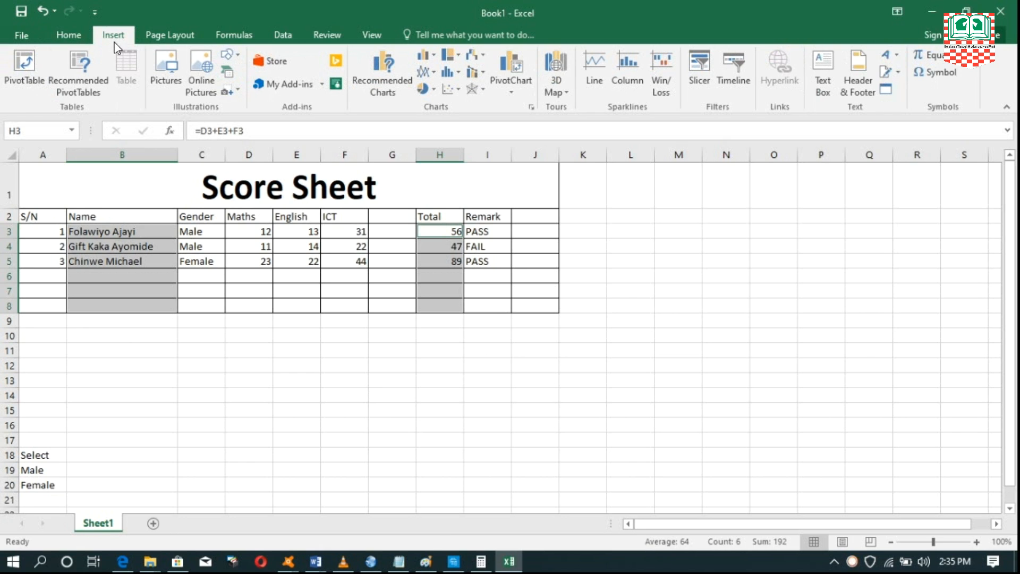
{"action": "left_click", "coordinate": [433, 56]}
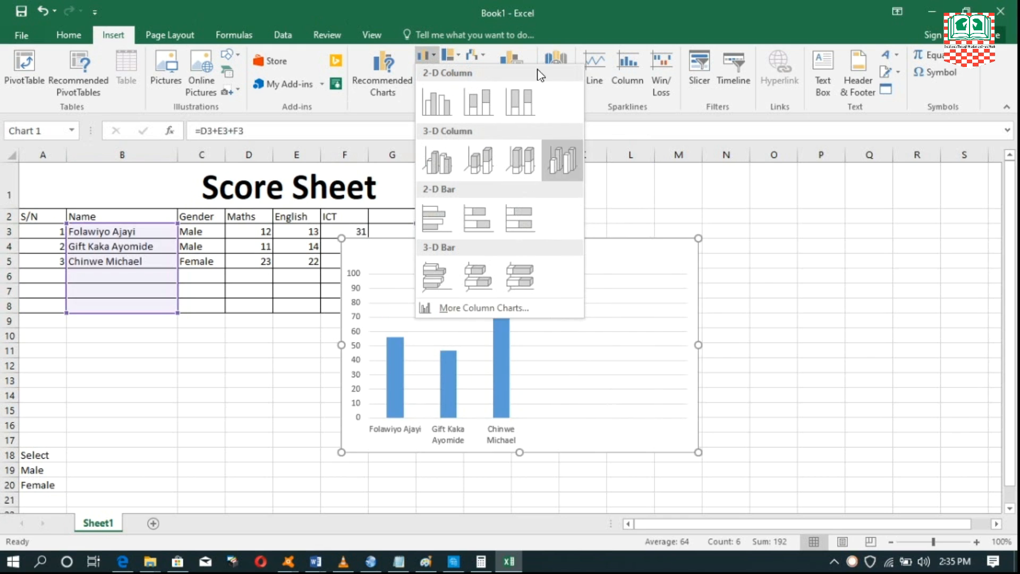
{"action": "left_click", "coordinate": [482, 102]}
{"action": "left_click_drag", "start_coordinate": [544, 247], "coordinate": [773, 189]}
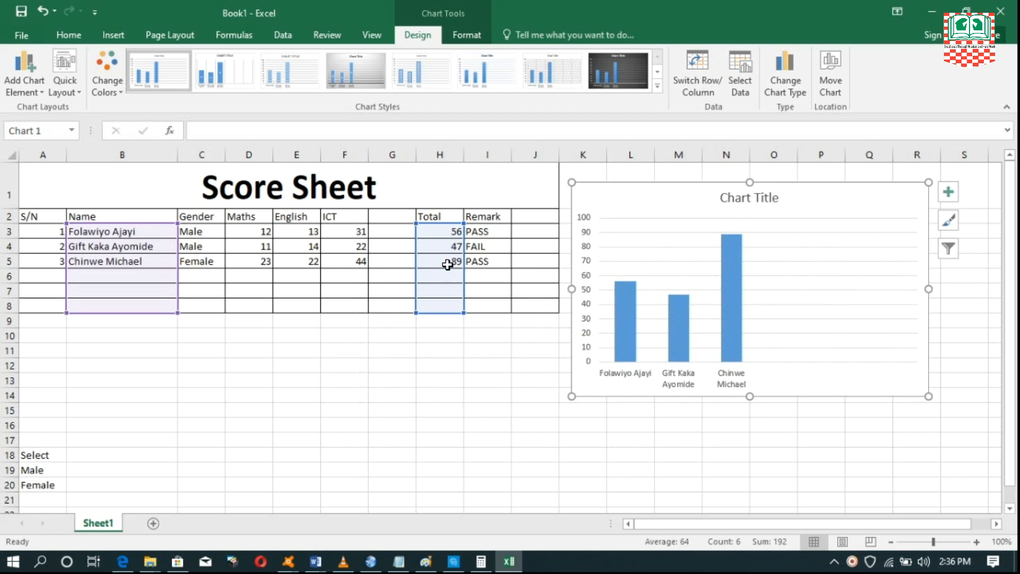
{"action": "left_click", "coordinate": [468, 276]}
{"action": "left_click", "coordinate": [457, 264]}
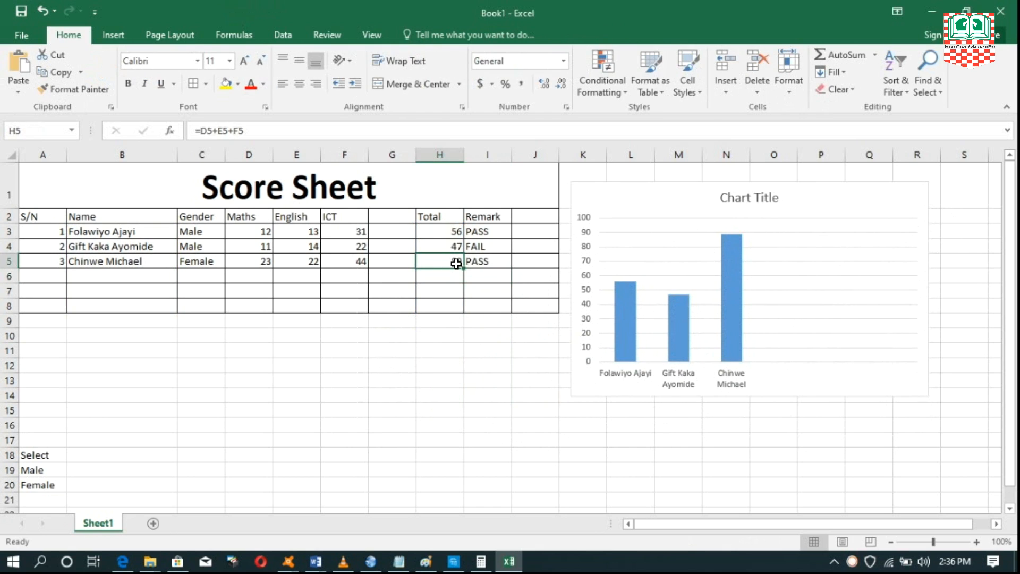